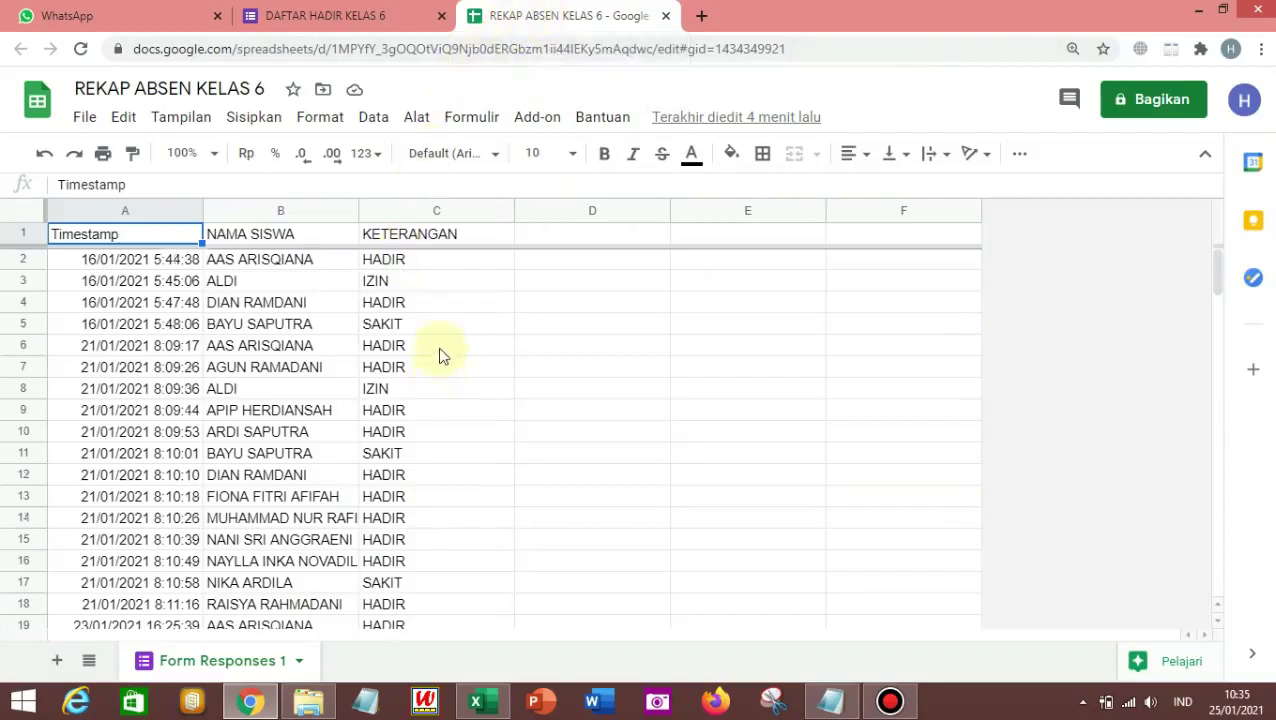
Rename the Form Responses 1 sheet as RESPON.
scroll(441, 347, down, 1)
scroll(342, 299, up, 1)
scroll(285, 293, down, 1)
scroll(281, 311, down, 2)
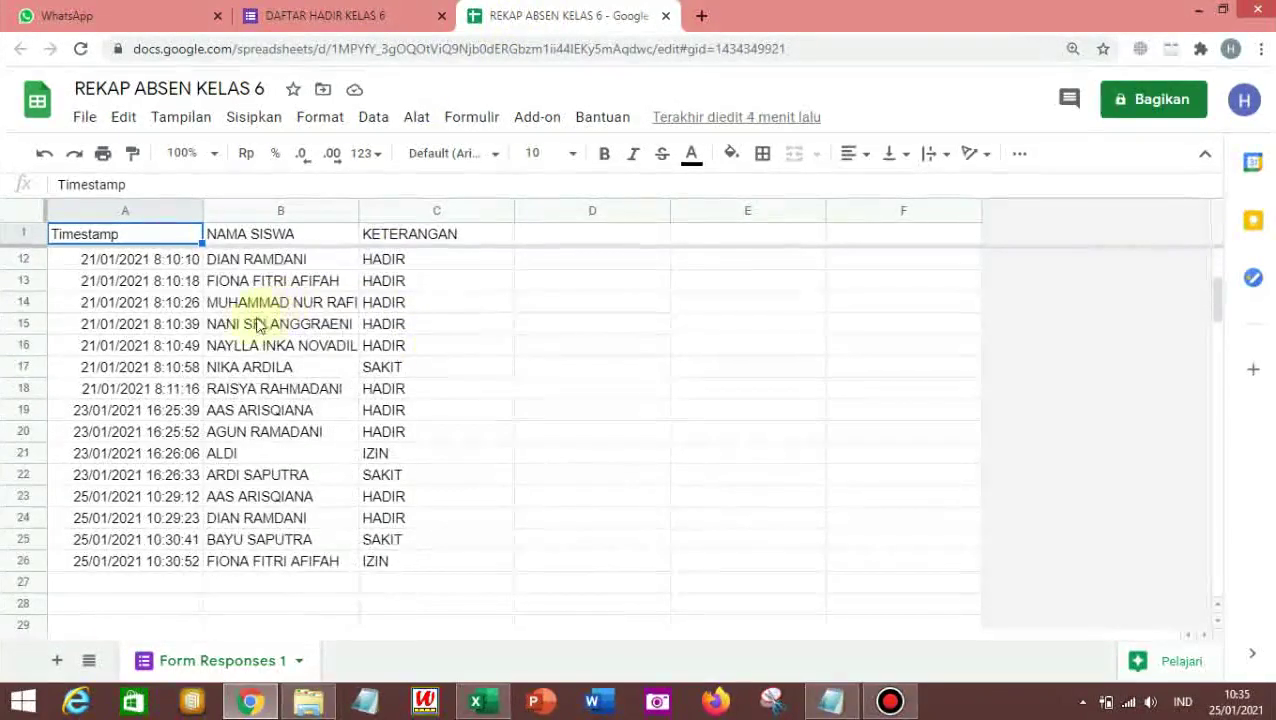
scroll(318, 406, up, 3)
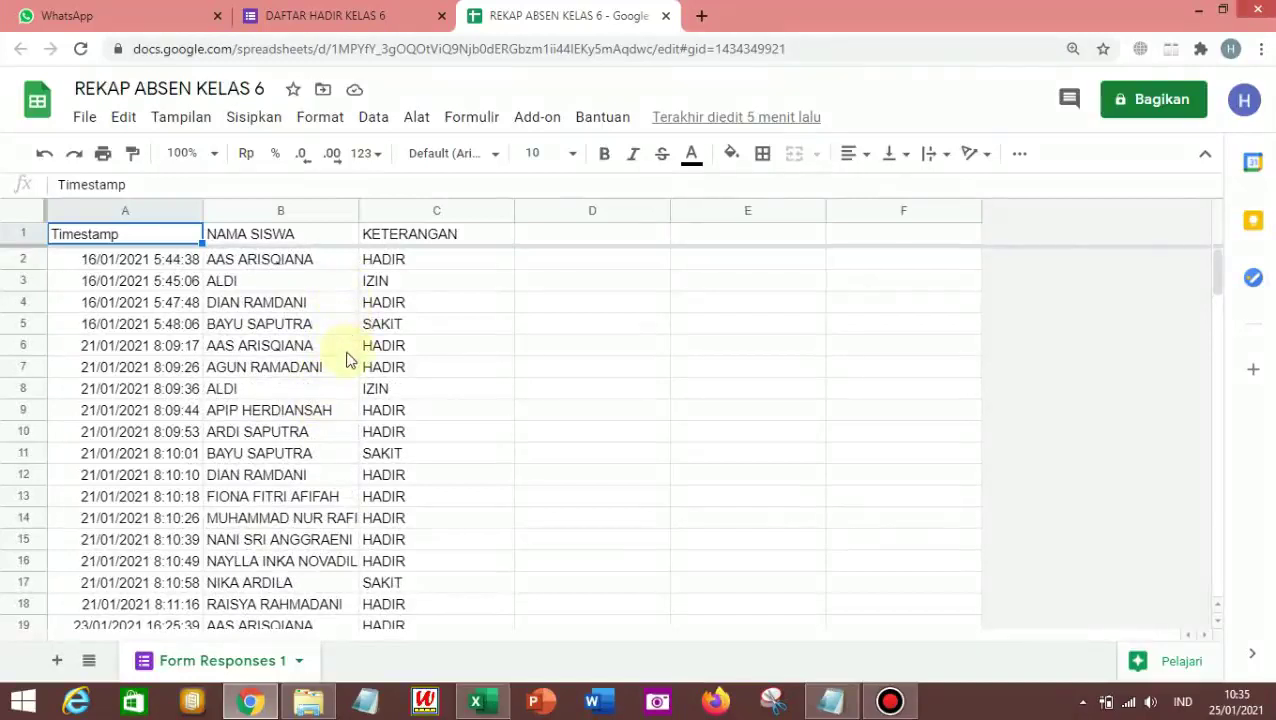
click(510, 435)
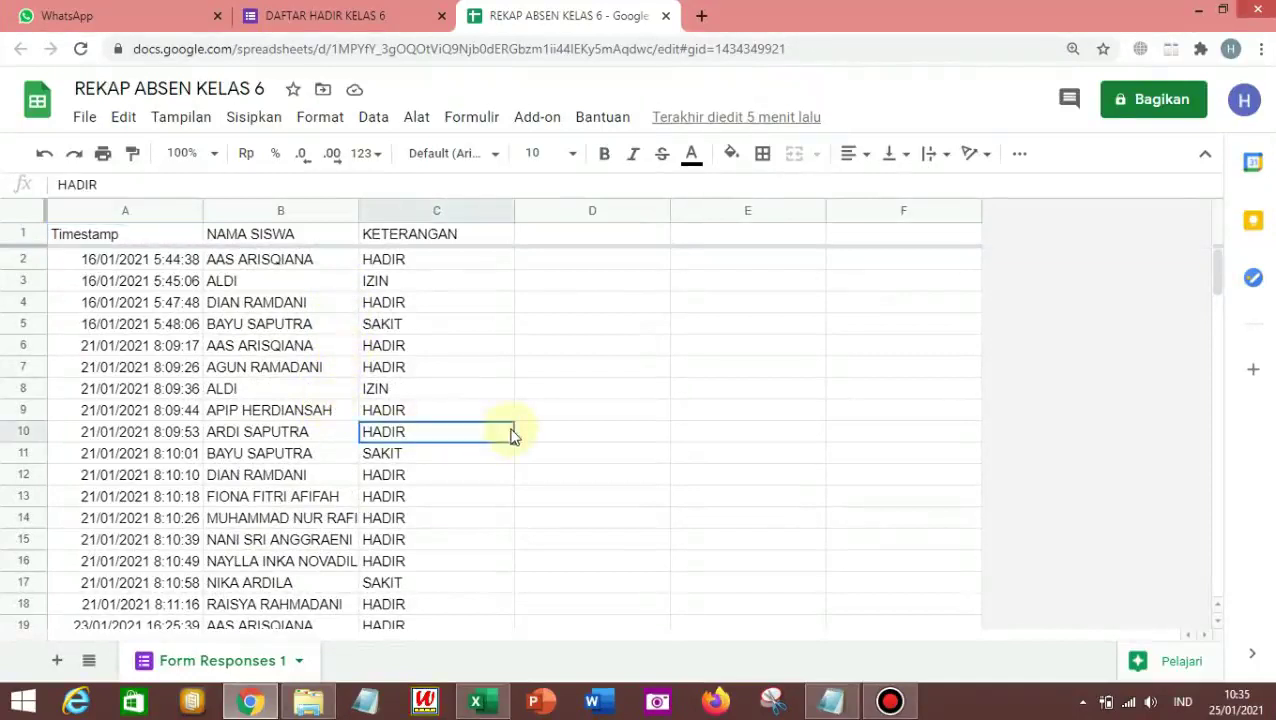
double_click(240, 664)
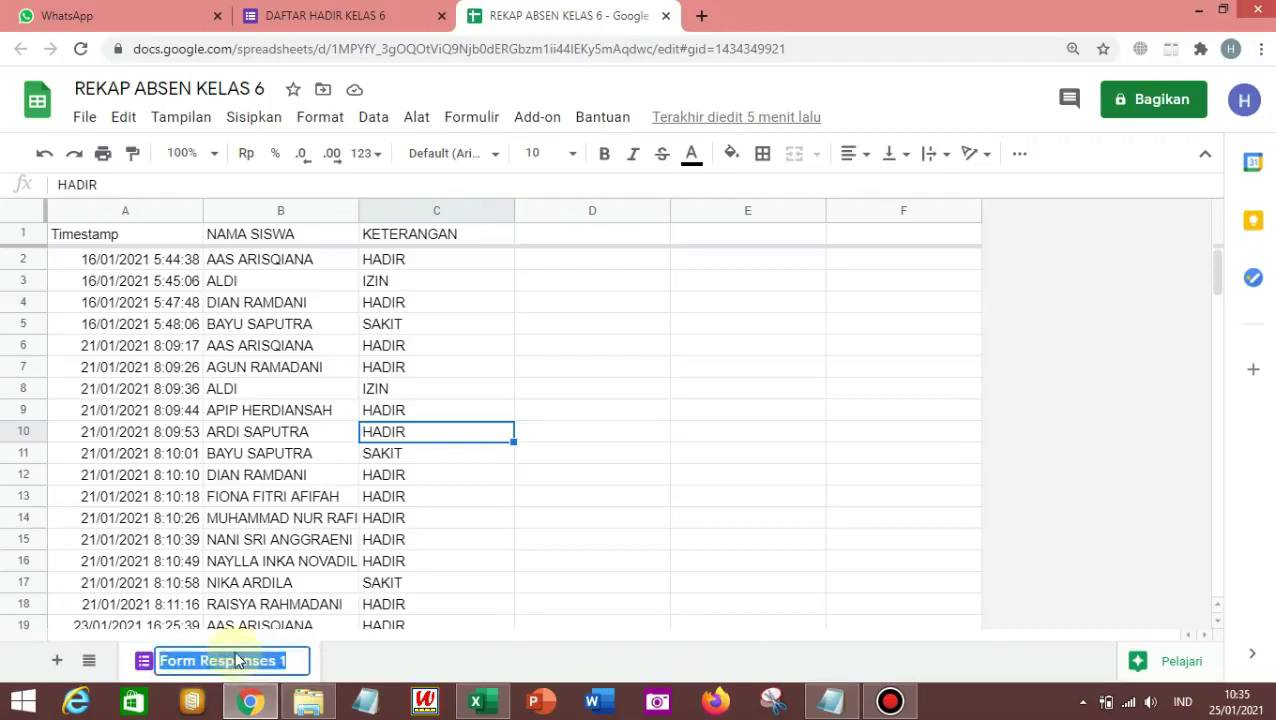
key(BackSpace)
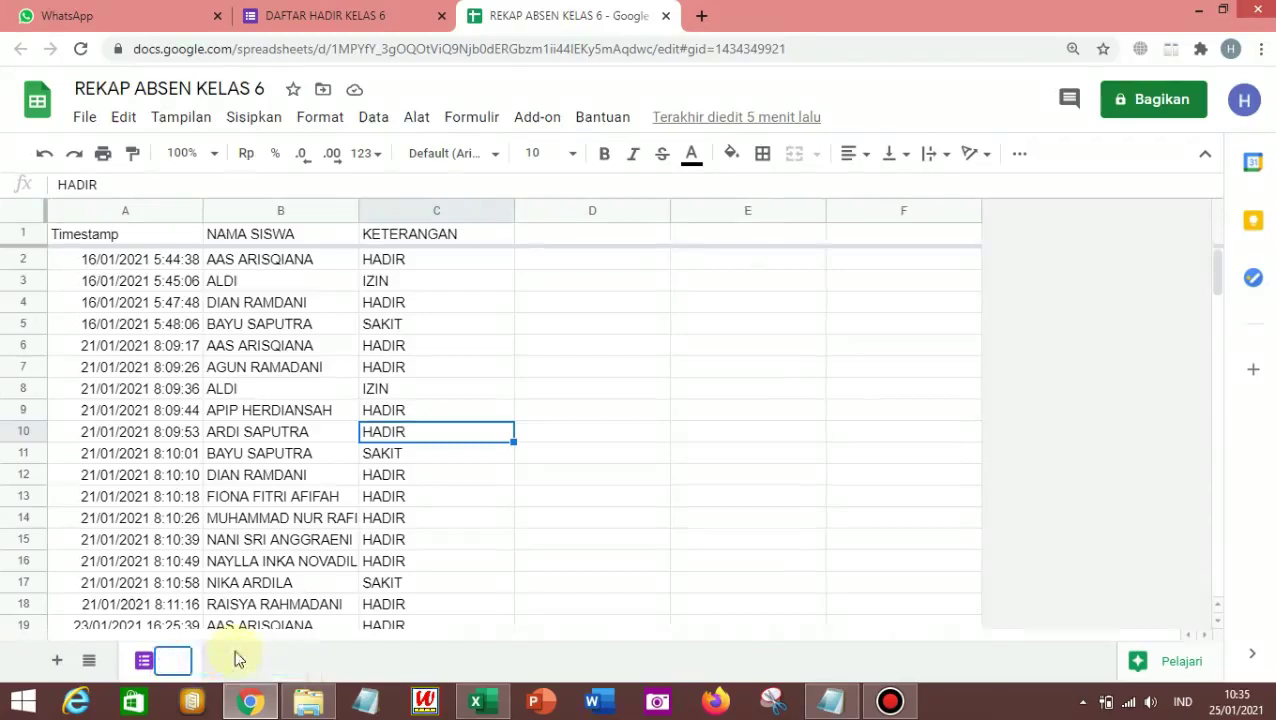
text(RE)
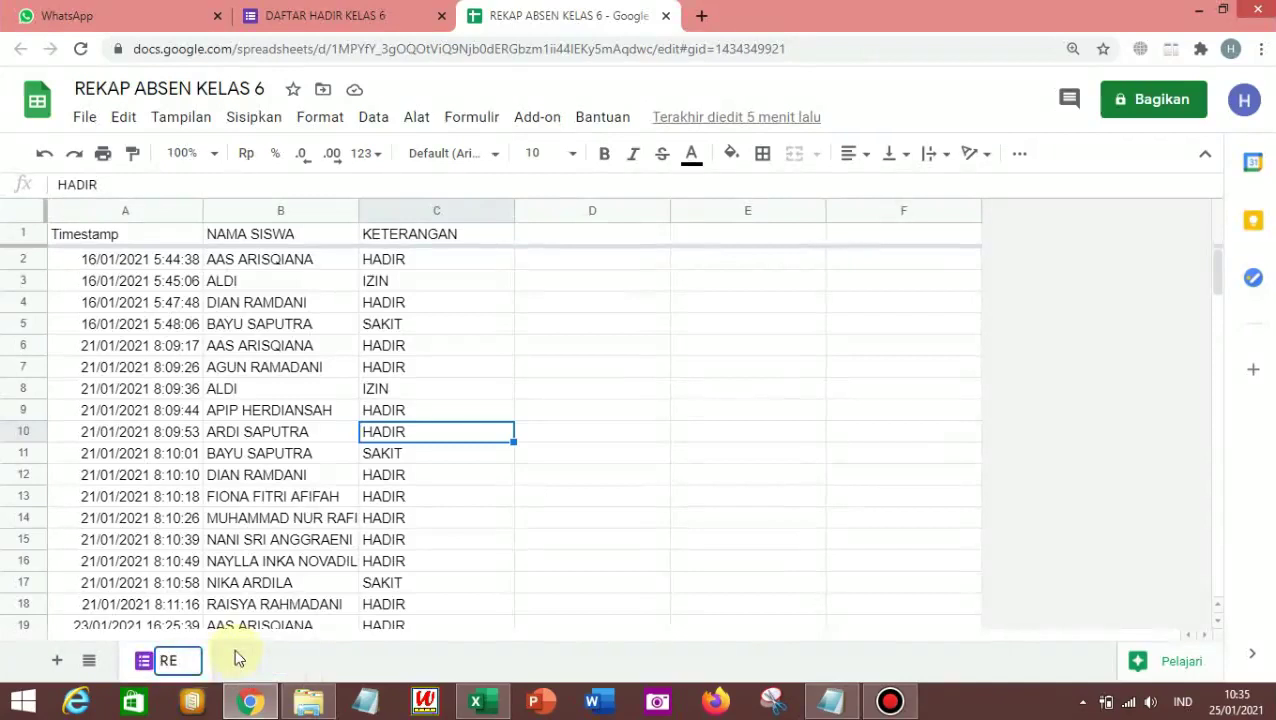
text(SPON)
click(605, 441)
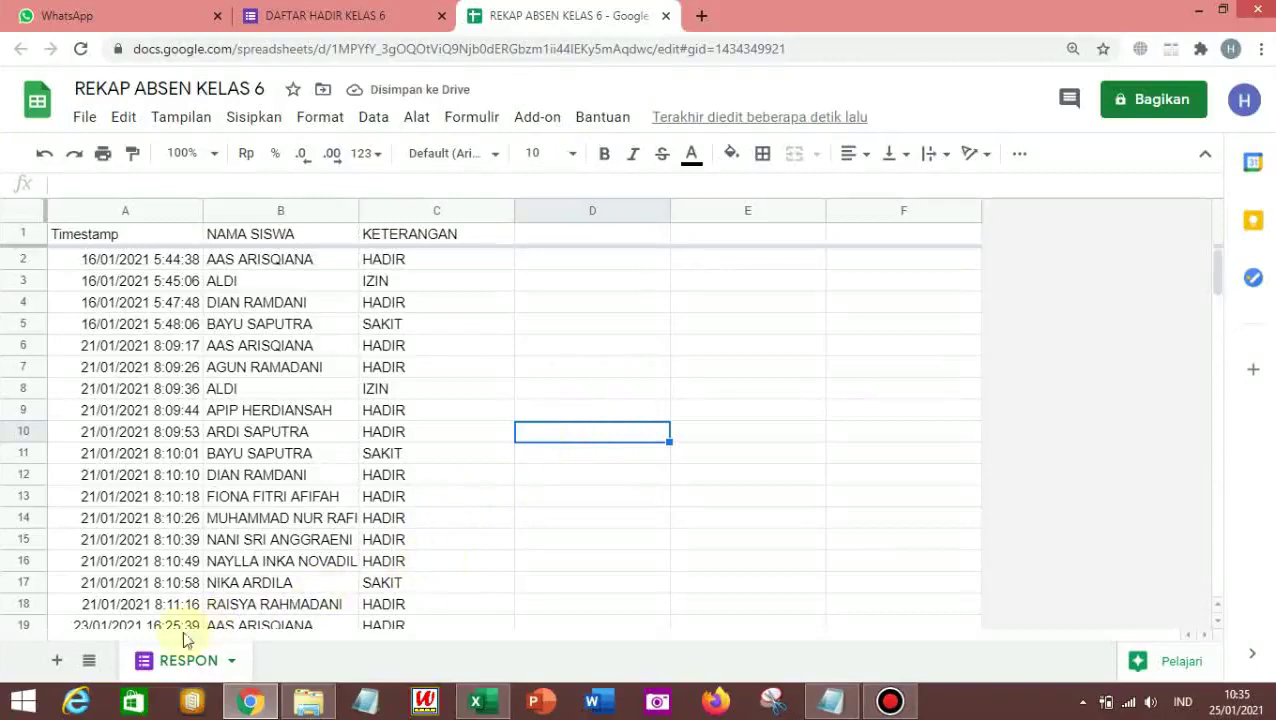
Add a new sheet to the spreadsheet and name it REKAP ABSEN JANUARI.
click(58, 663)
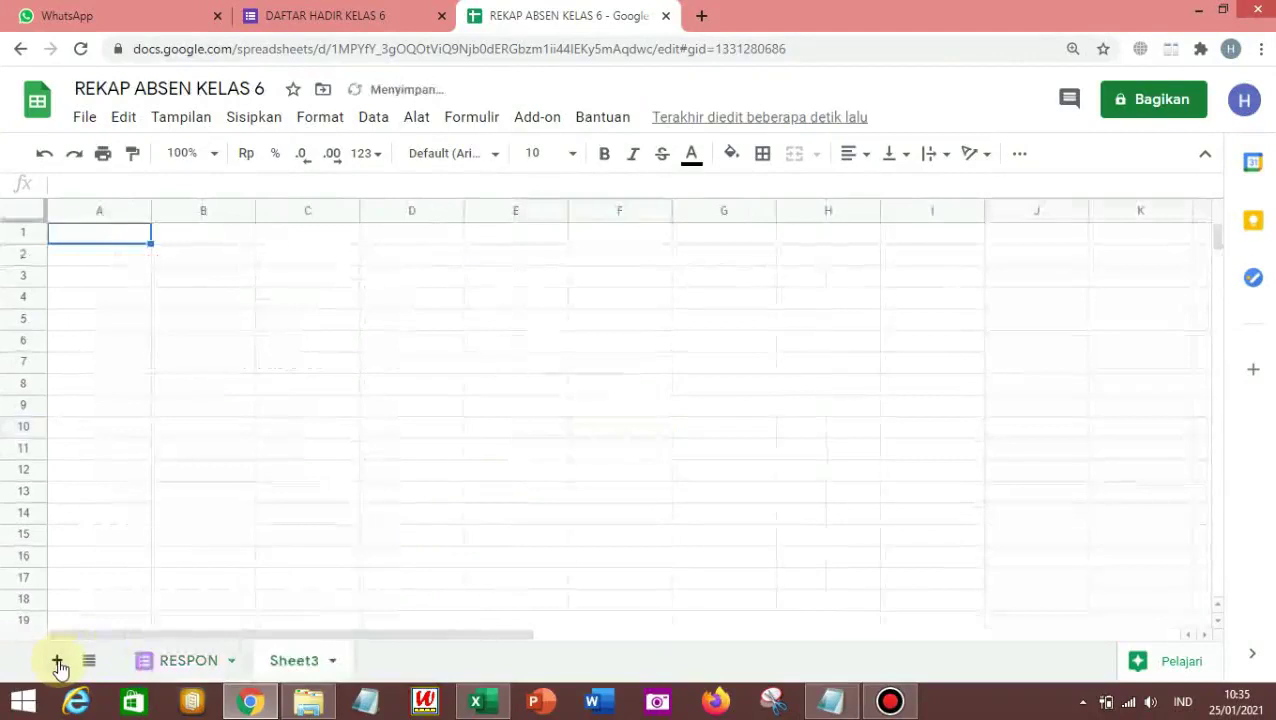
double_click(293, 664)
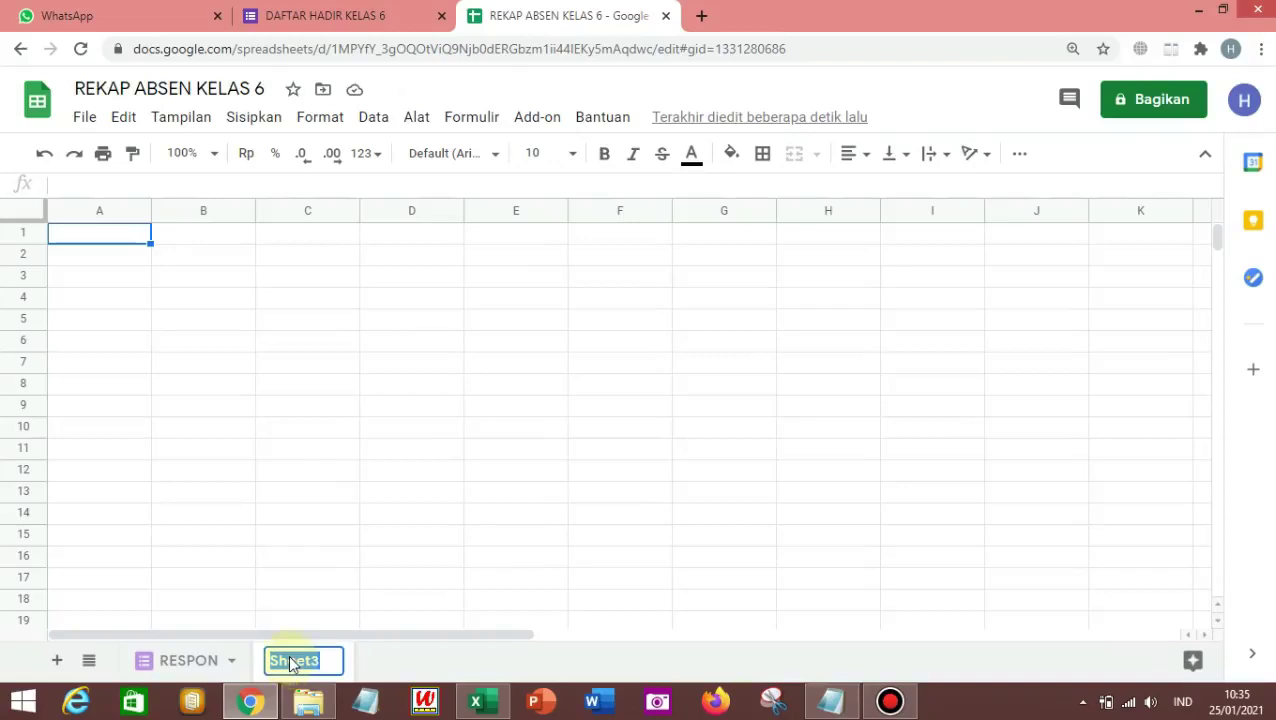
text(REKAP)
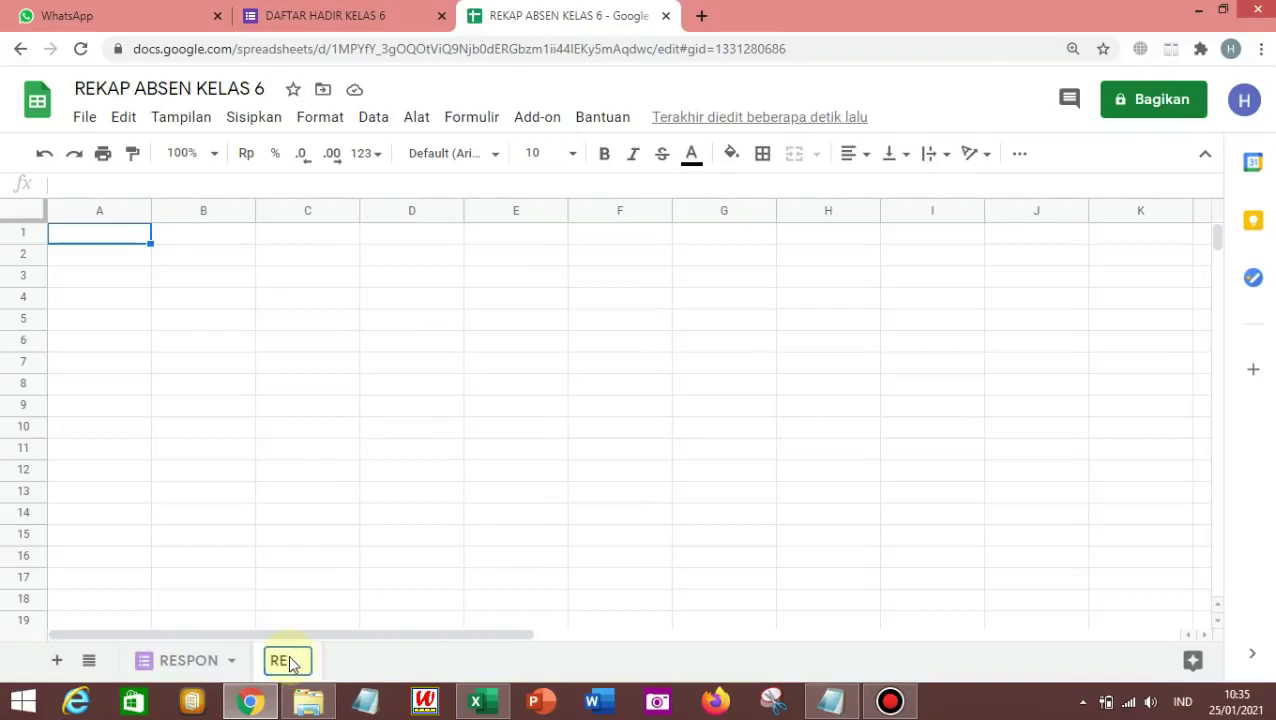
text( A)
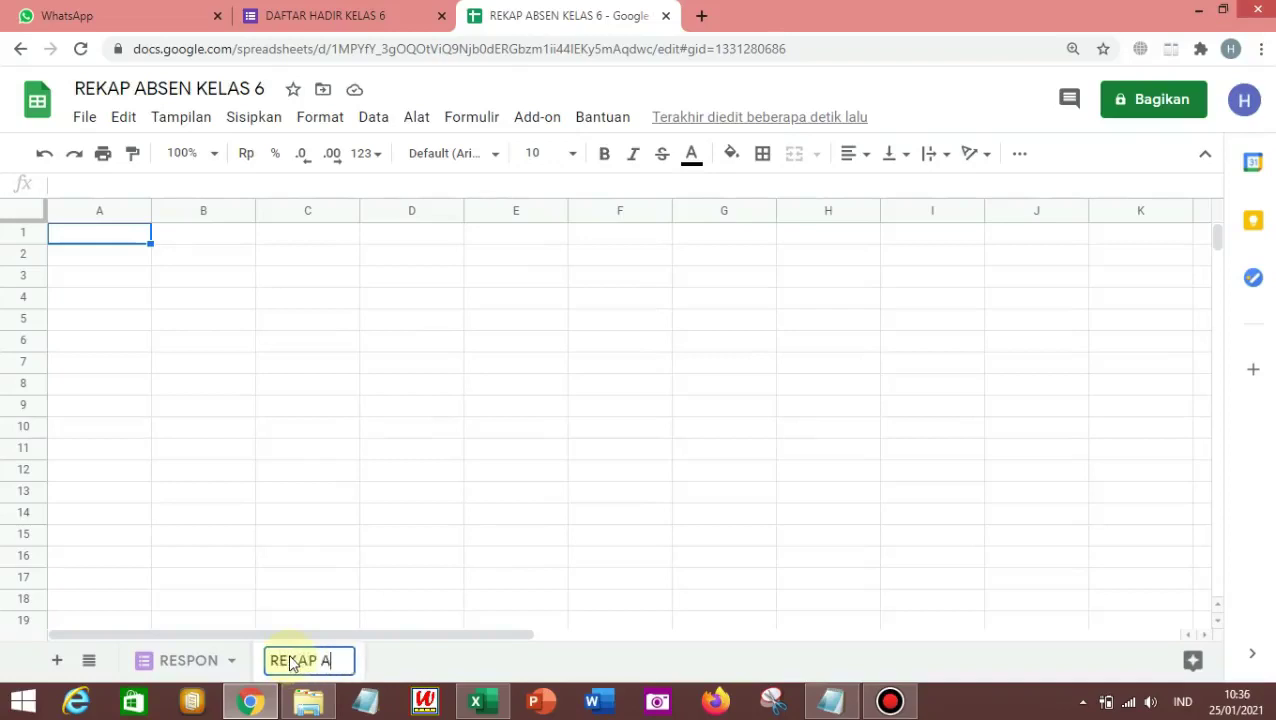
text(BSEN JANUARI)
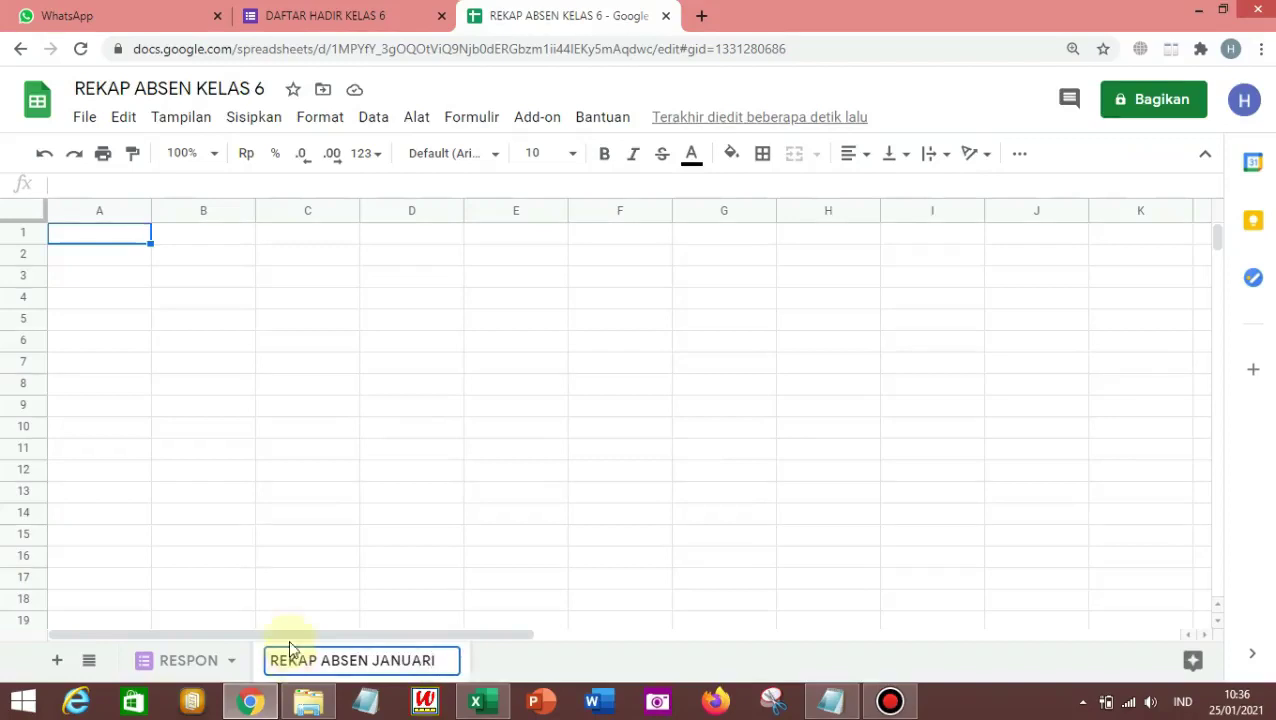
click(352, 366)
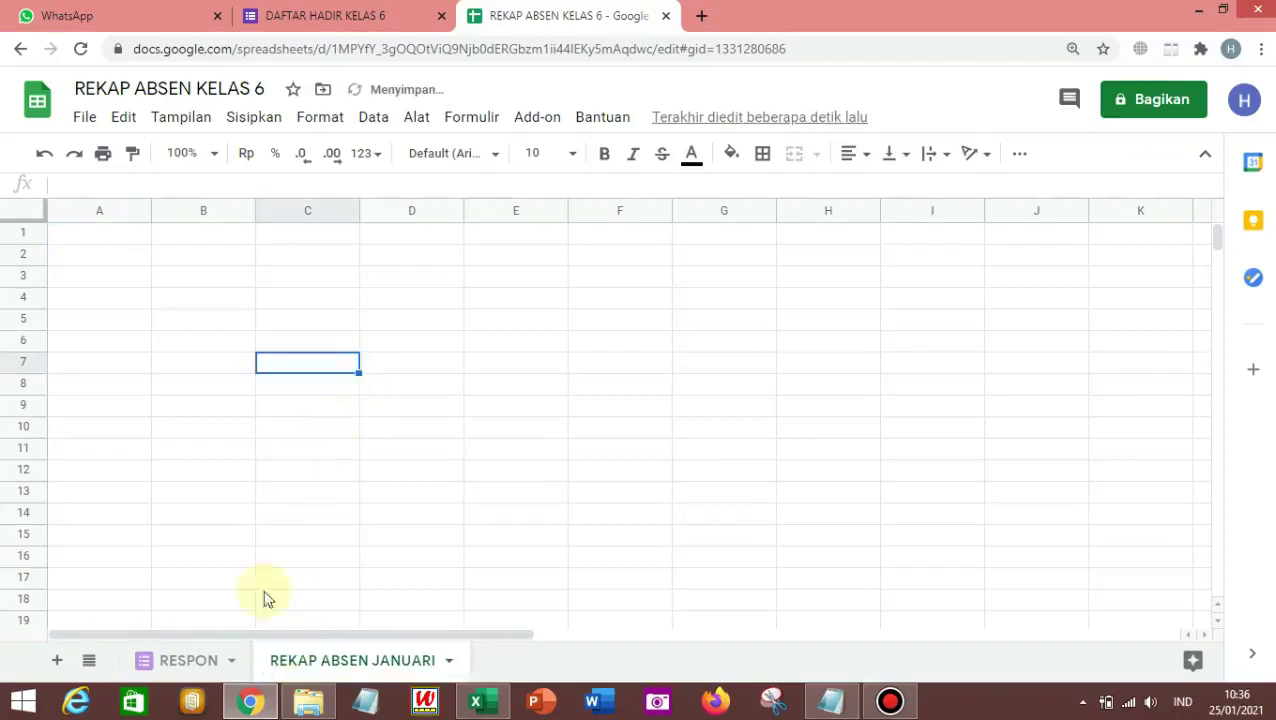
Return to the RESPON sheet and copy the full TANGGAL ABSEN array formula from rumus absen.txt in Notepad.
click(176, 663)
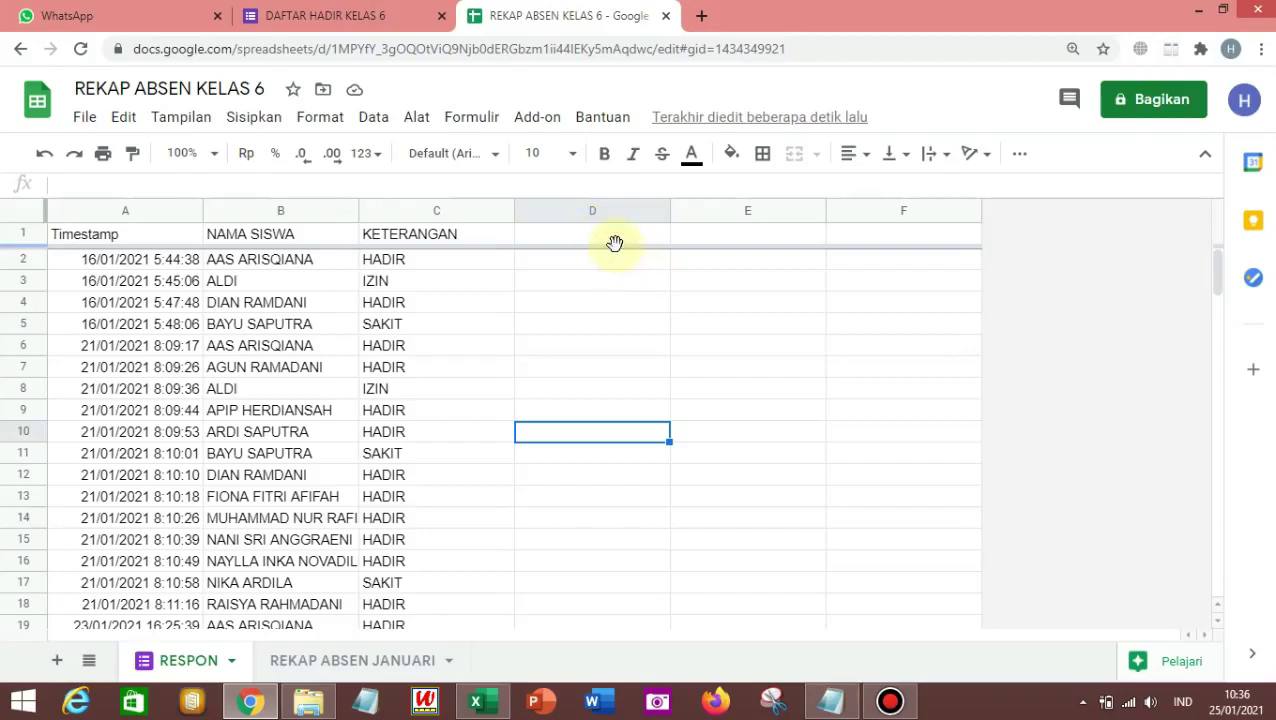
click(836, 704)
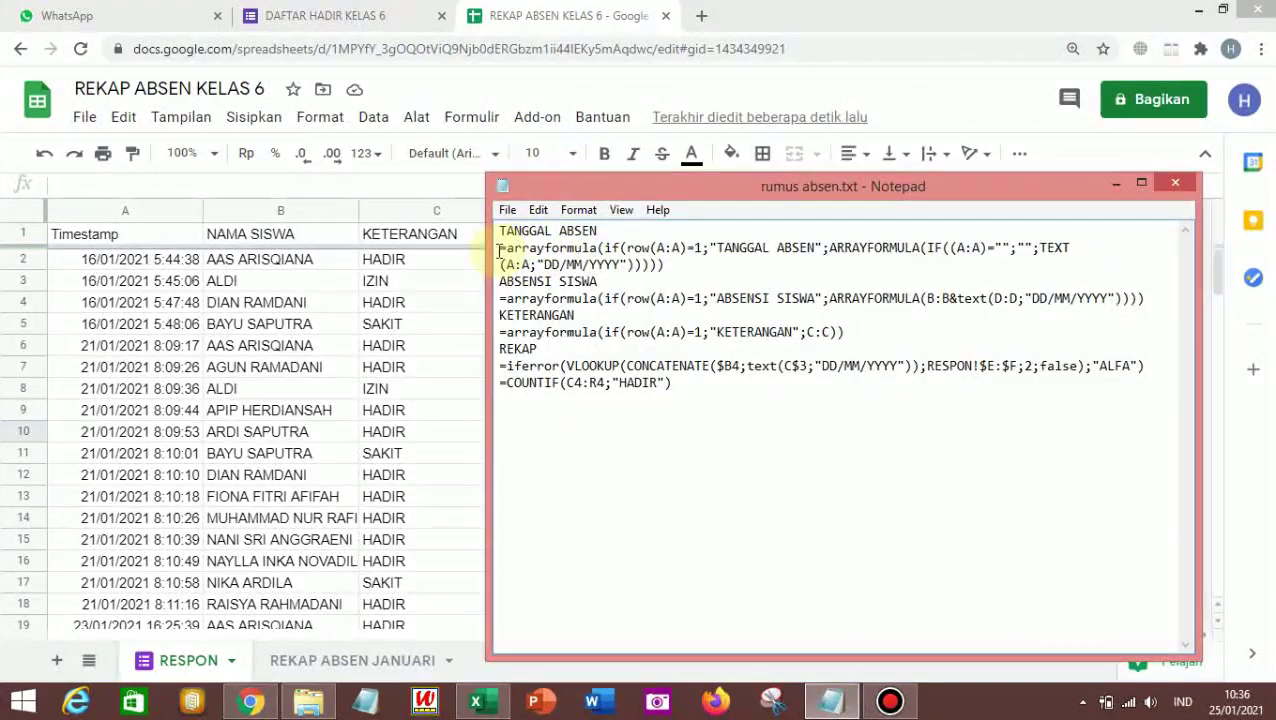
drag(502, 248, 661, 268)
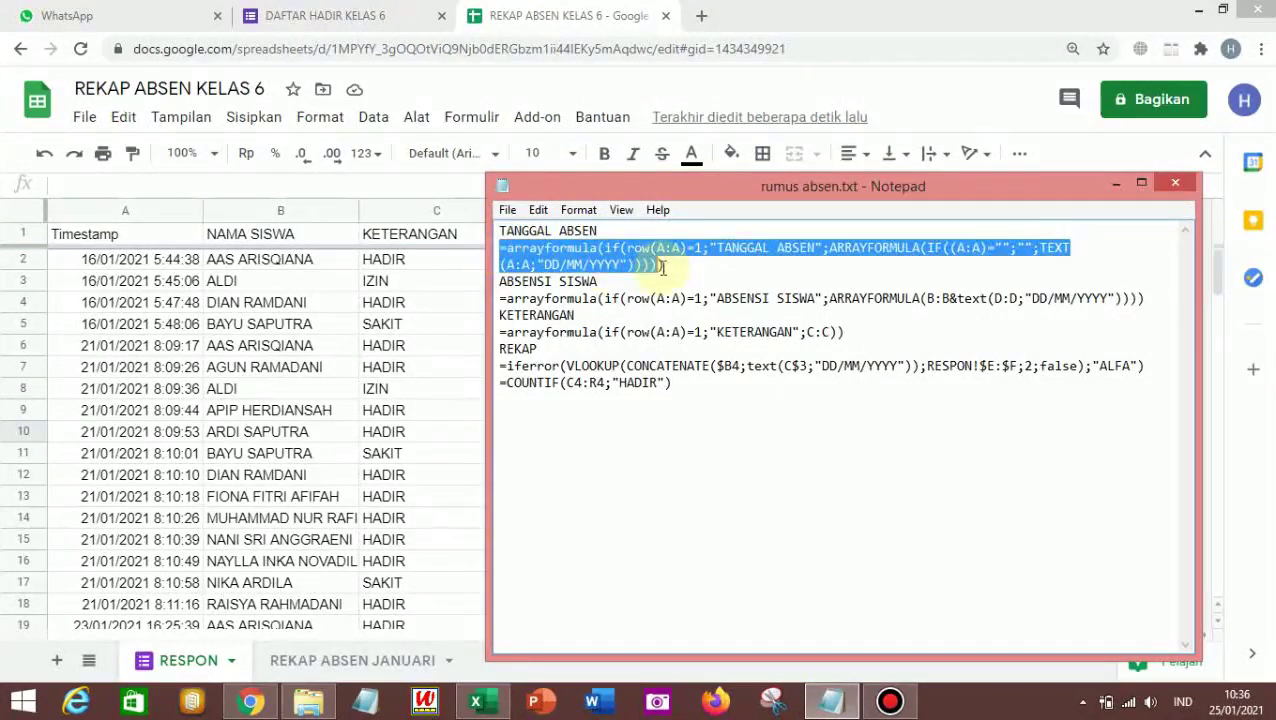
right_click(647, 260)
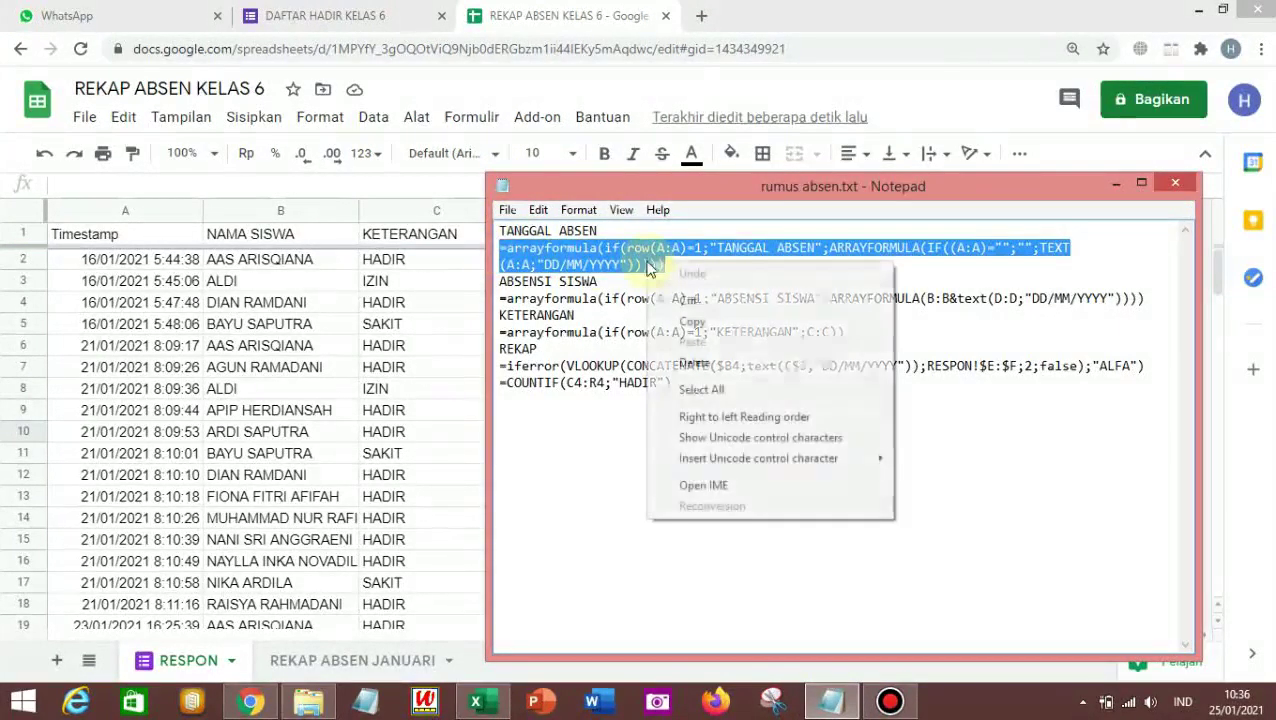
click(698, 322)
Paste the TANGGAL ABSEN formula into cell D1 of the RESPON sheet and check its dates against the timestamps.
click(456, 303)
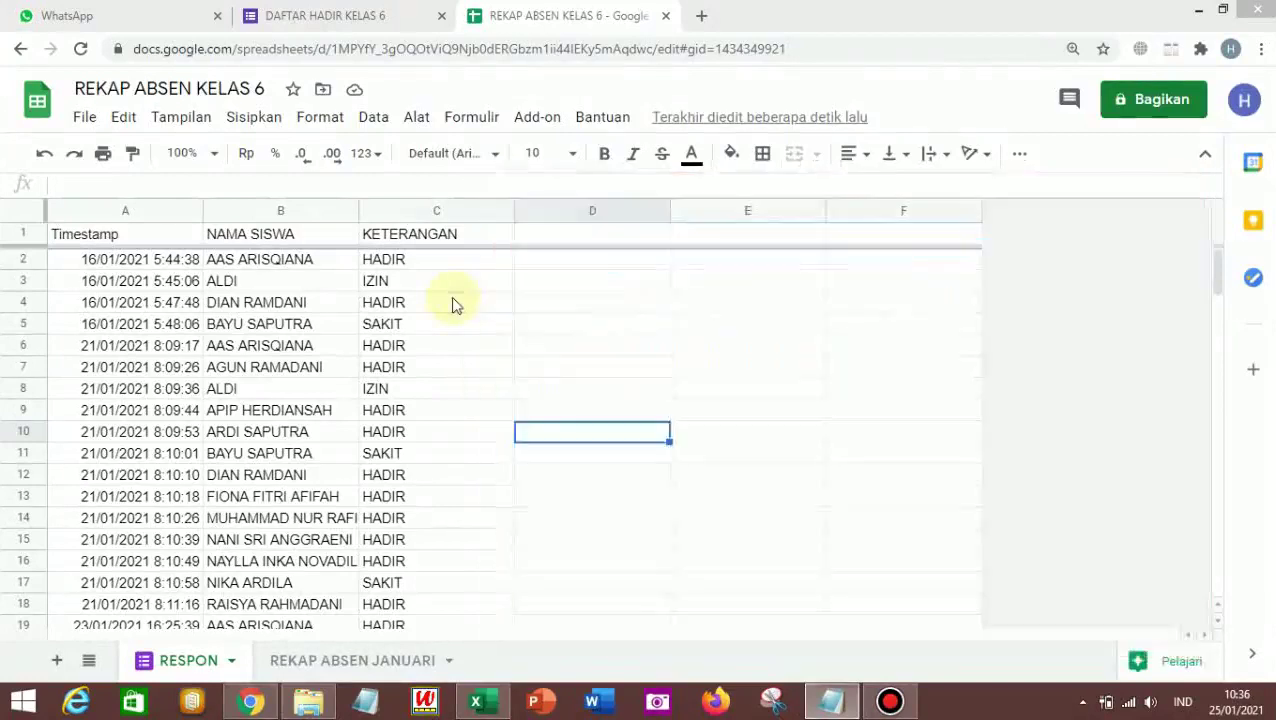
click(575, 240)
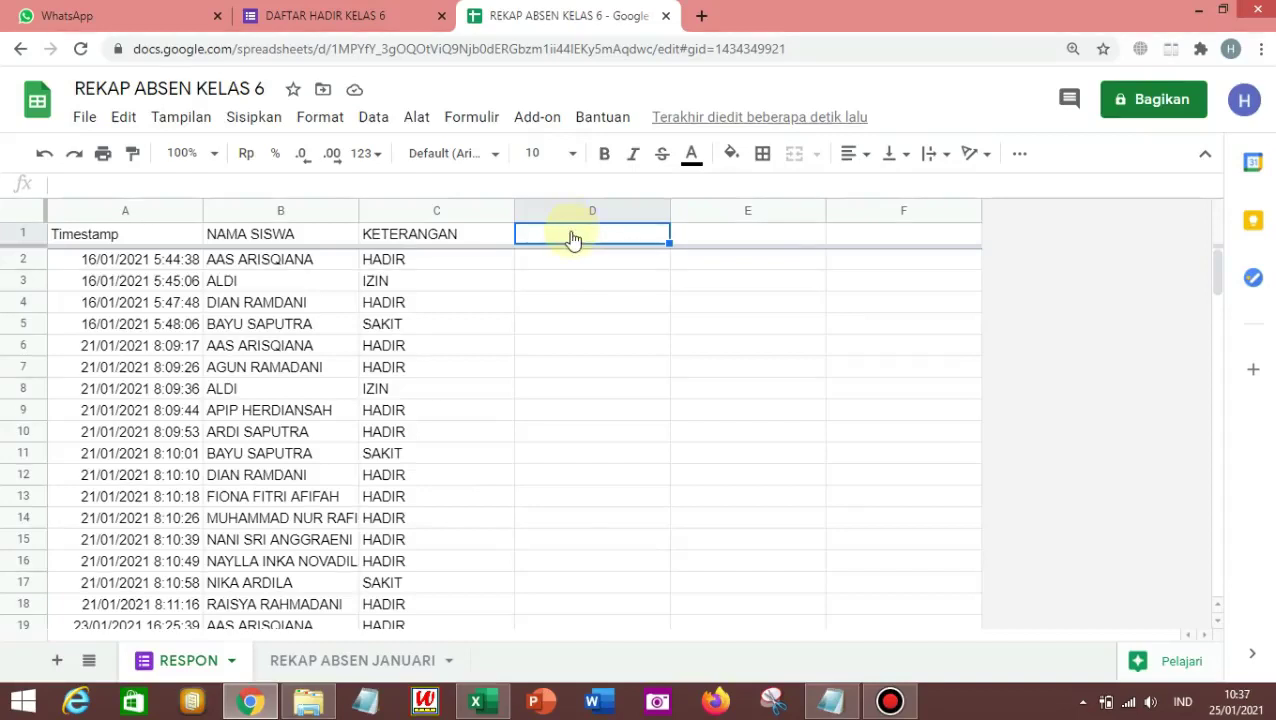
right_click(572, 240)
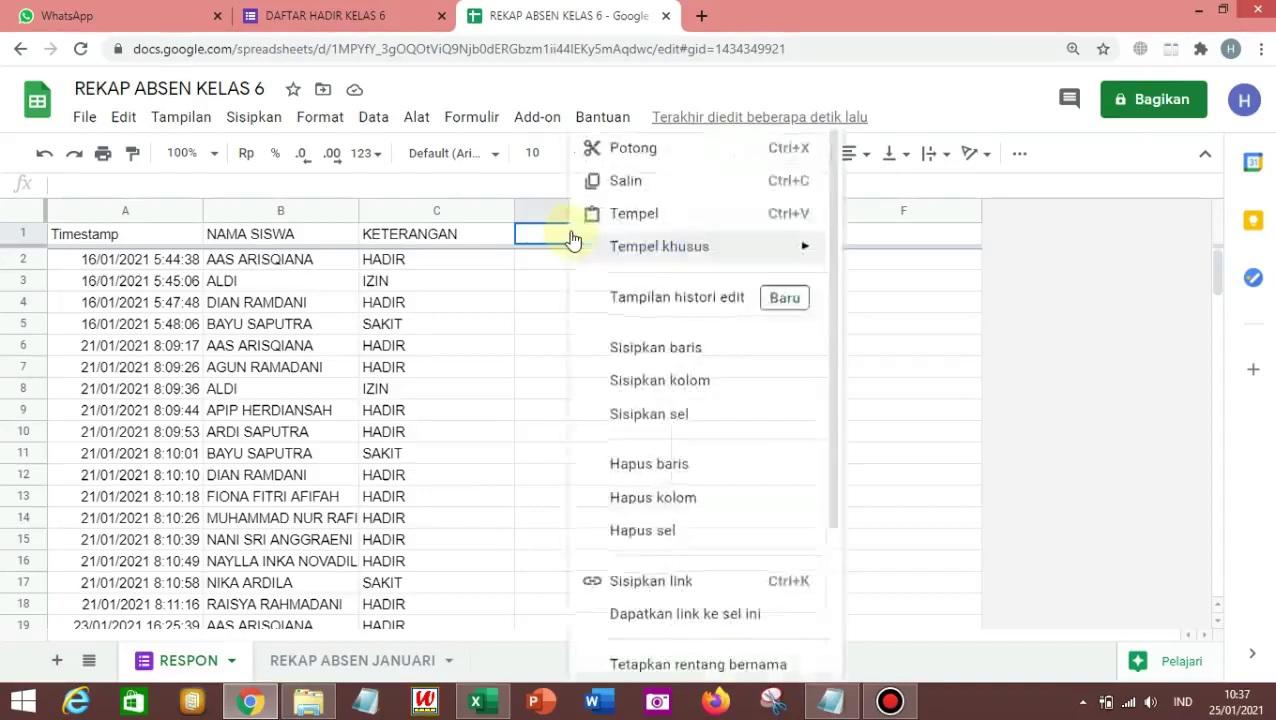
click(632, 217)
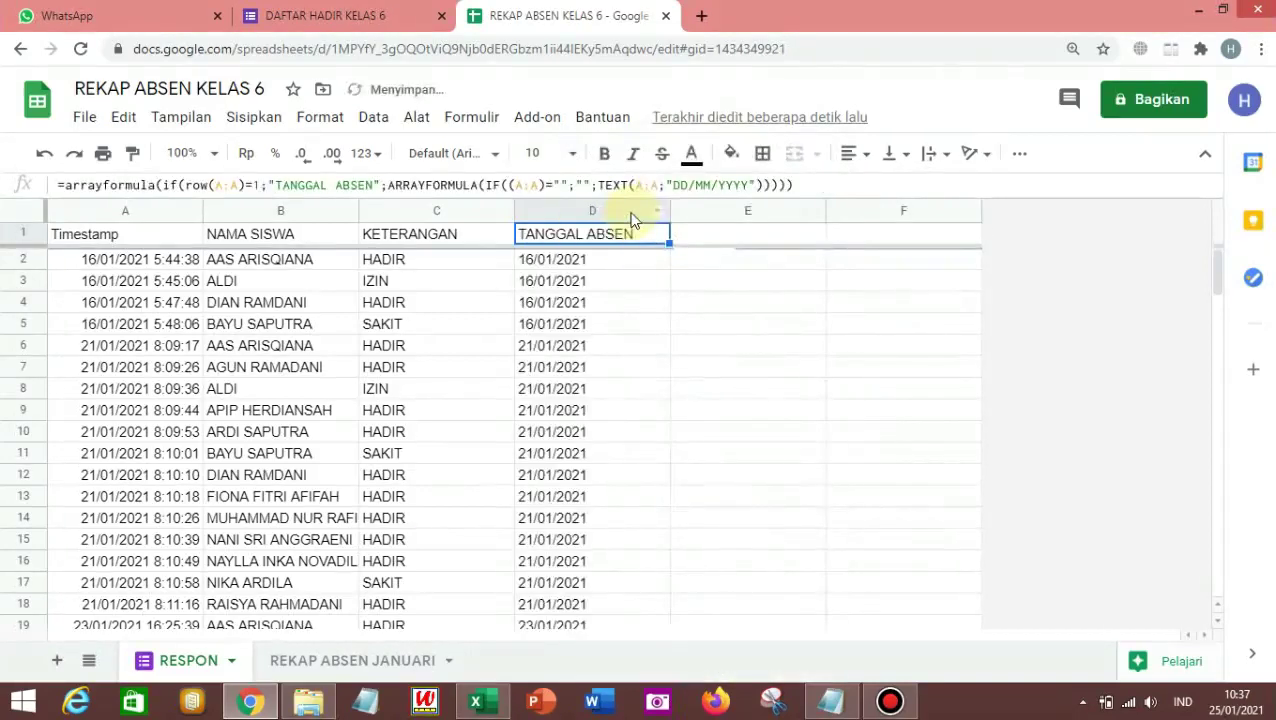
click(589, 261)
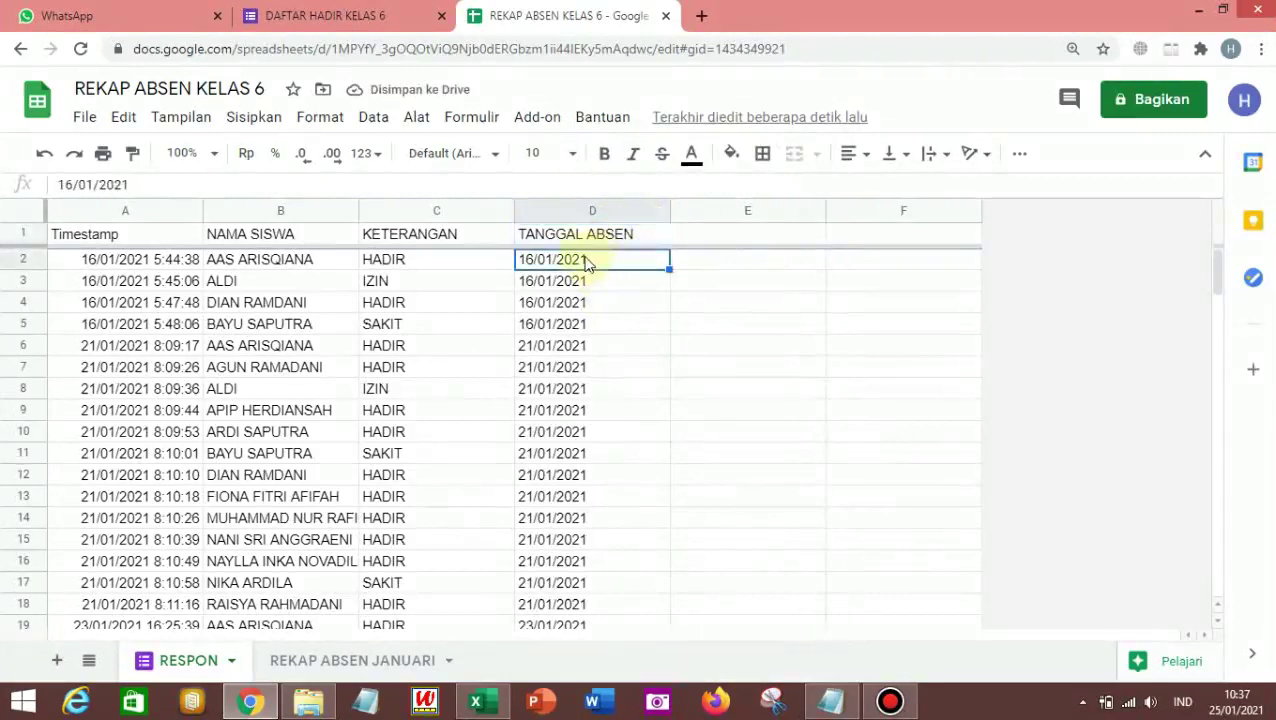
click(110, 264)
click(591, 266)
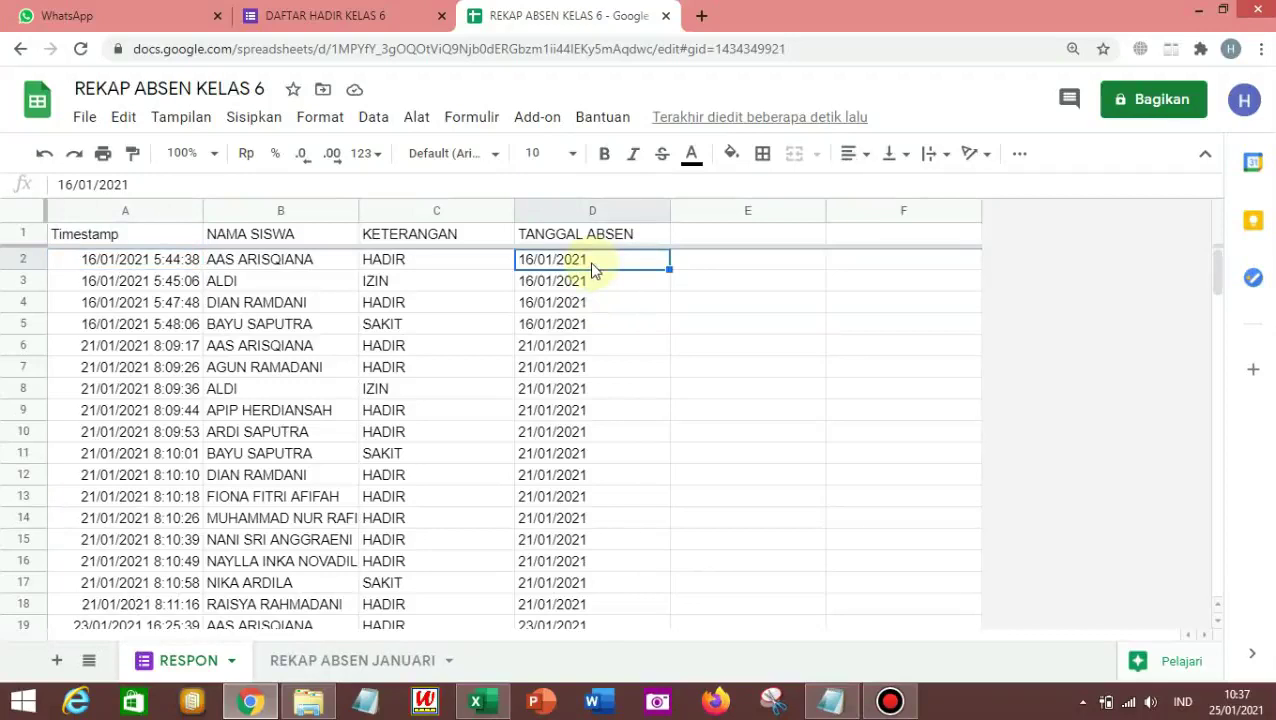
scroll(541, 280, down, 1)
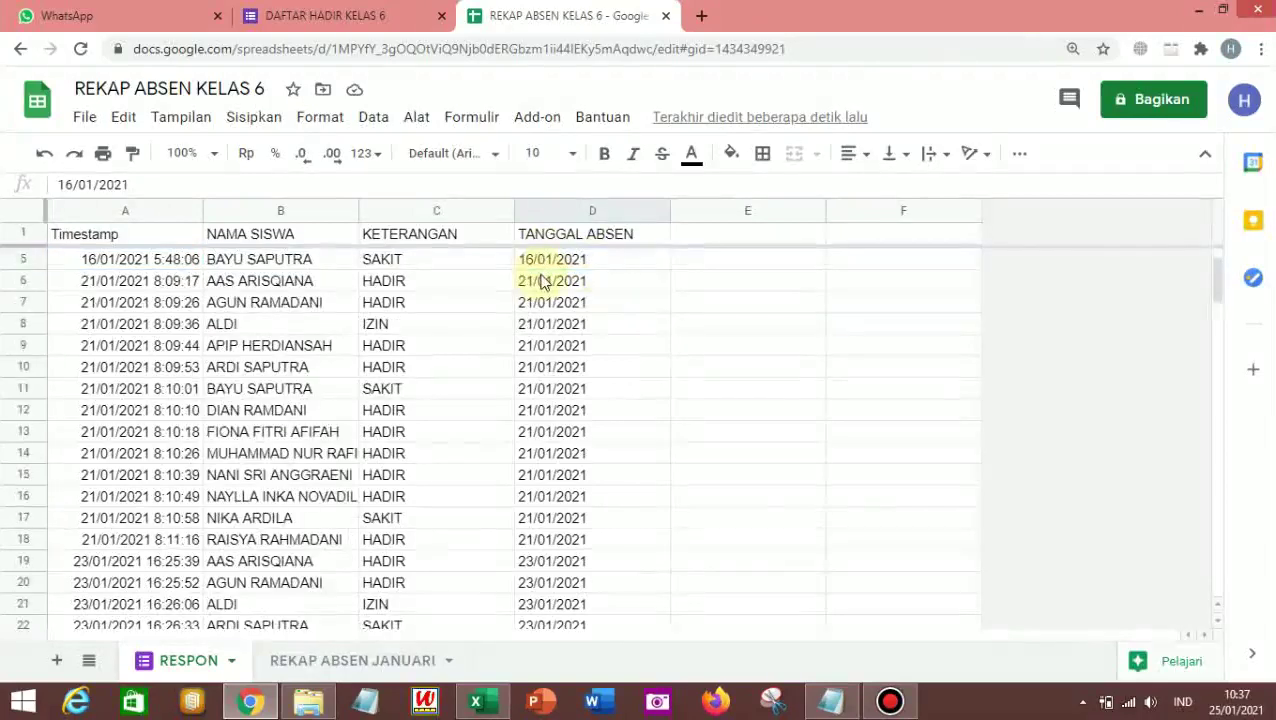
scroll(541, 283, down, 3)
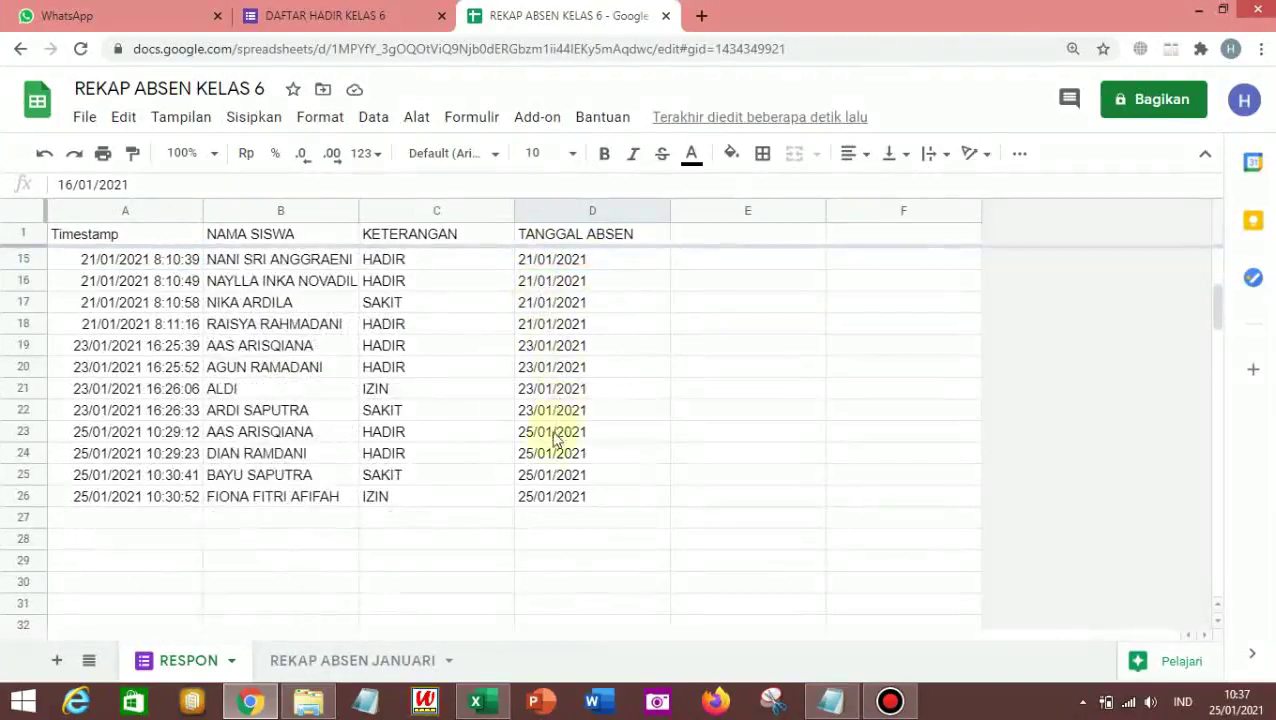
scroll(548, 470, up, 4)
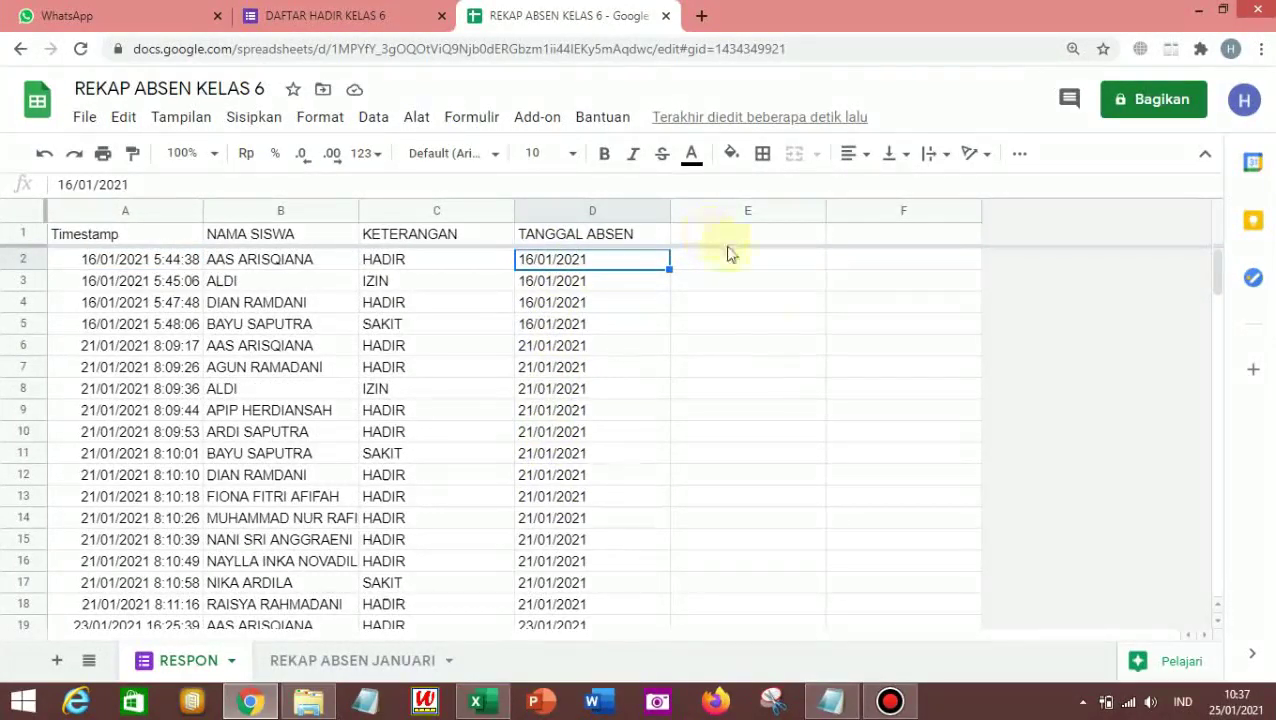
Switch to Notepad and copy the ABSENSI SISWA array formula from rumus absen.txt.
click(830, 705)
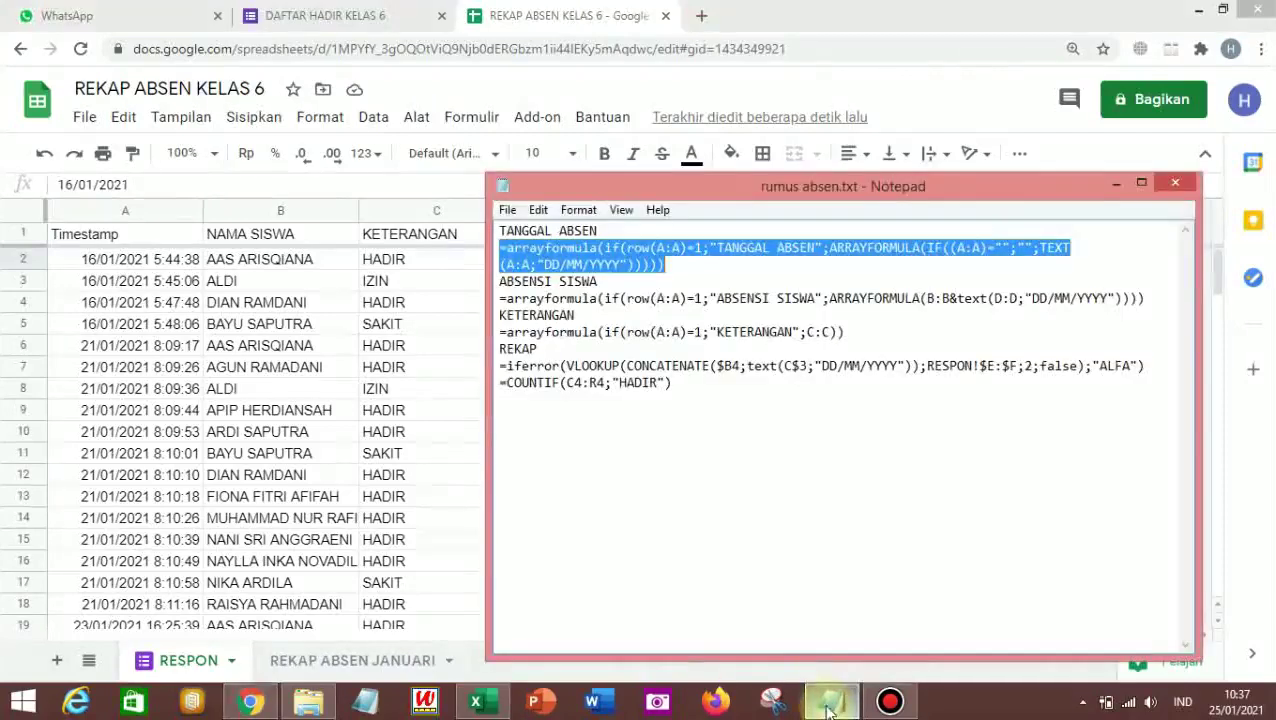
click(501, 293)
drag(501, 293, 1153, 299)
right_click(1128, 297)
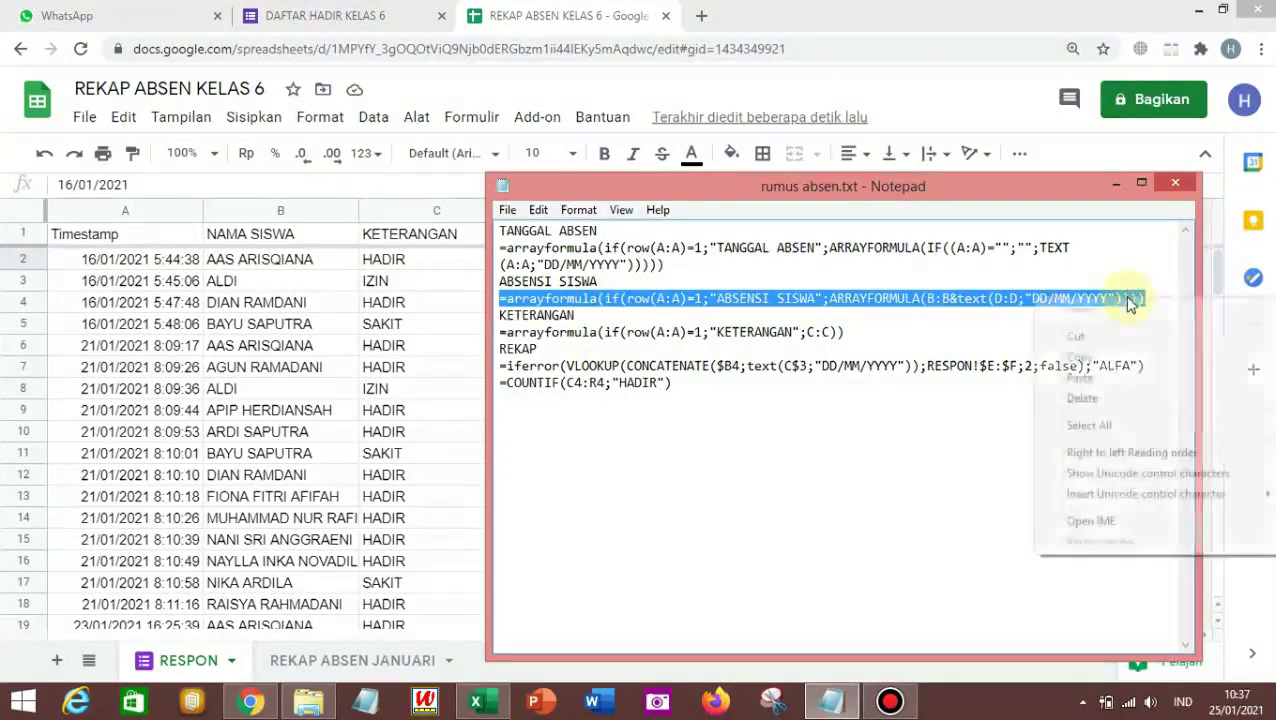
click(1076, 357)
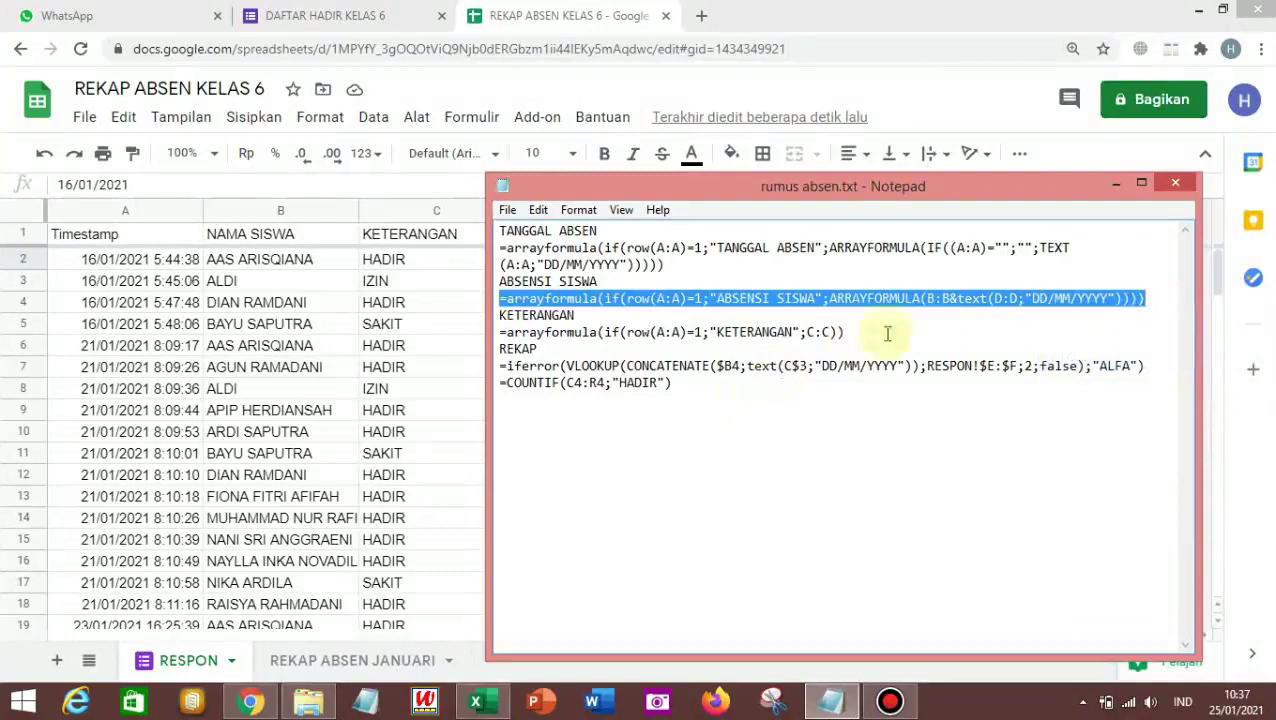
Paste the ABSENSI SISWA formula into cell E1 of the RESPON sheet in the browser.
click(443, 390)
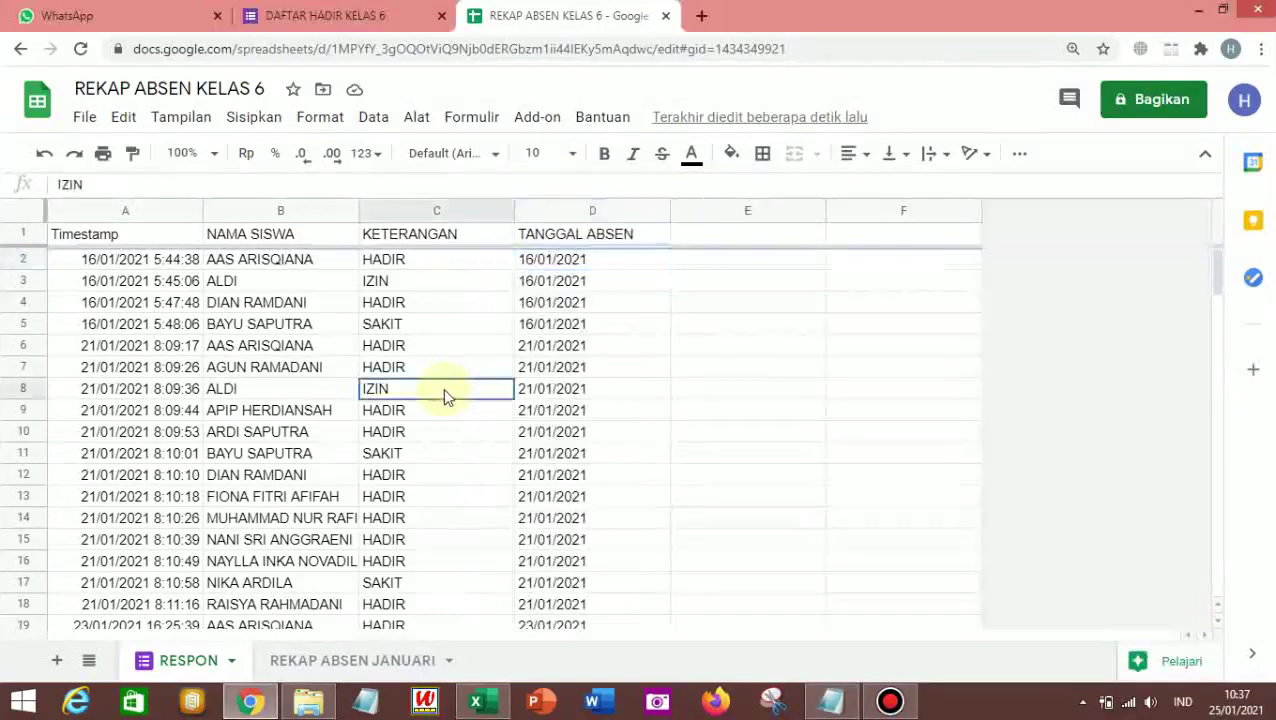
click(749, 233)
right_click(752, 238)
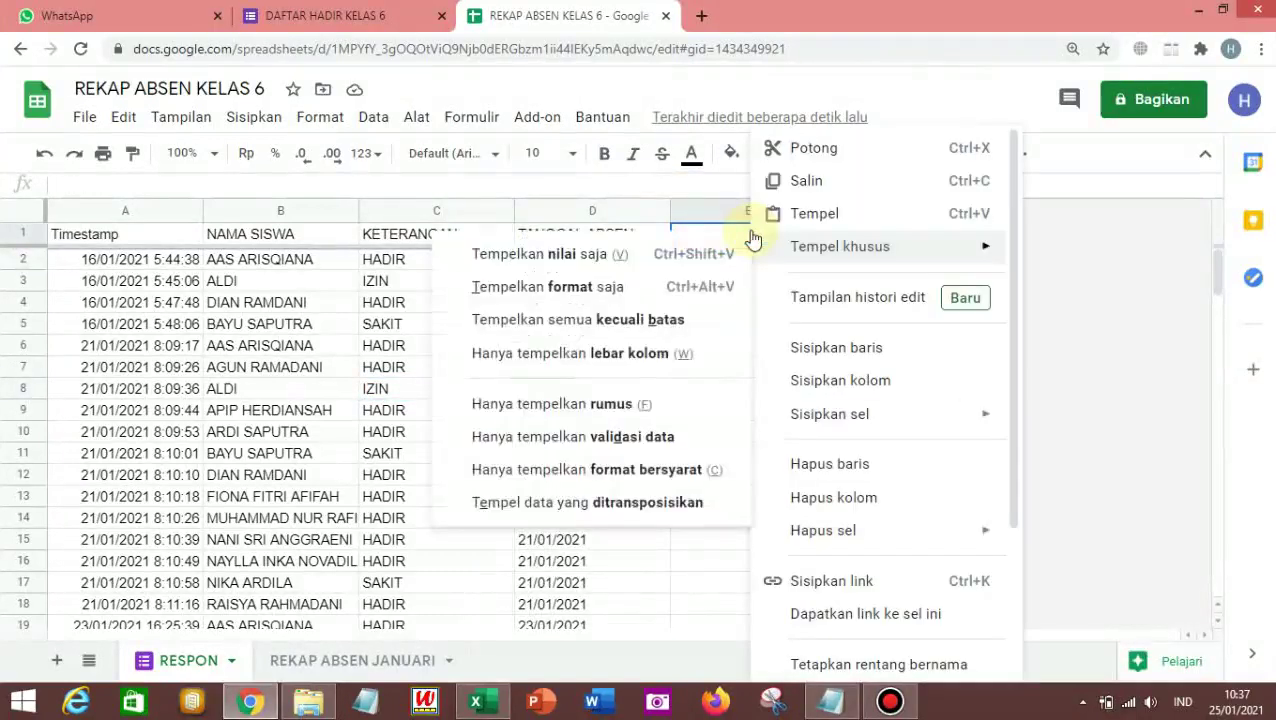
click(810, 213)
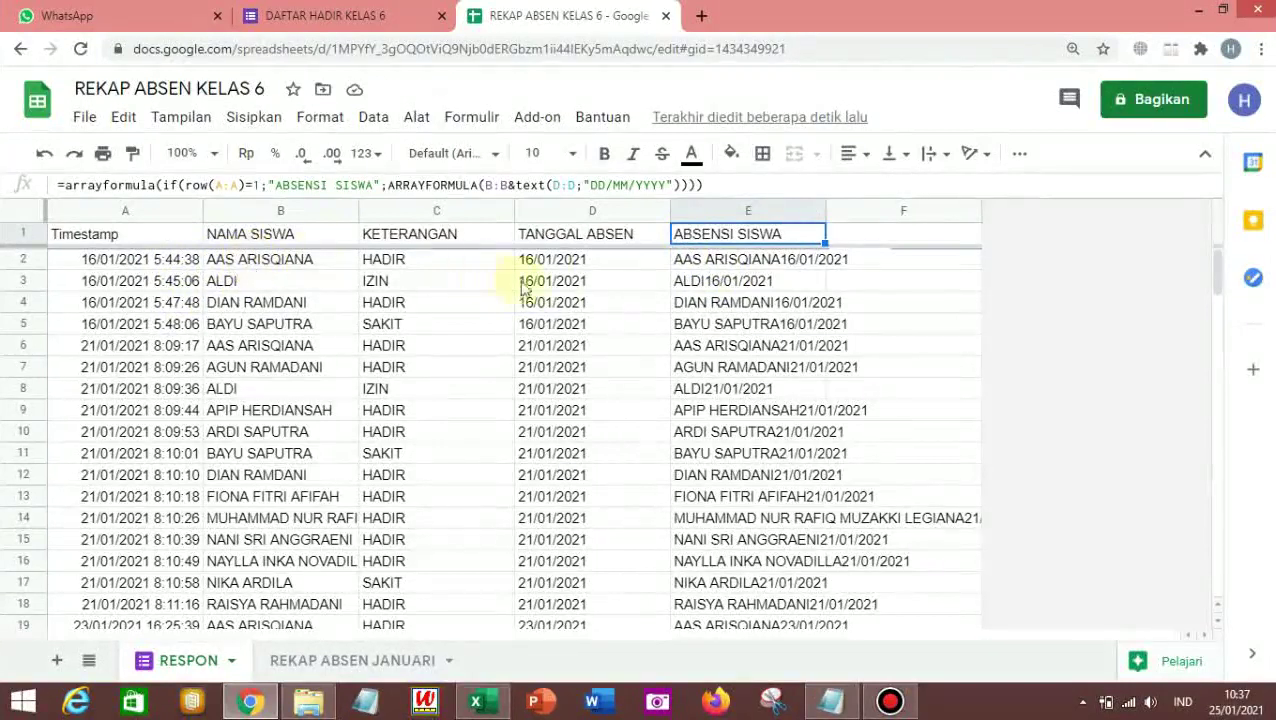
Switch to Notepad and copy the KETERANGAN array formula from rumus absen.txt.
click(872, 240)
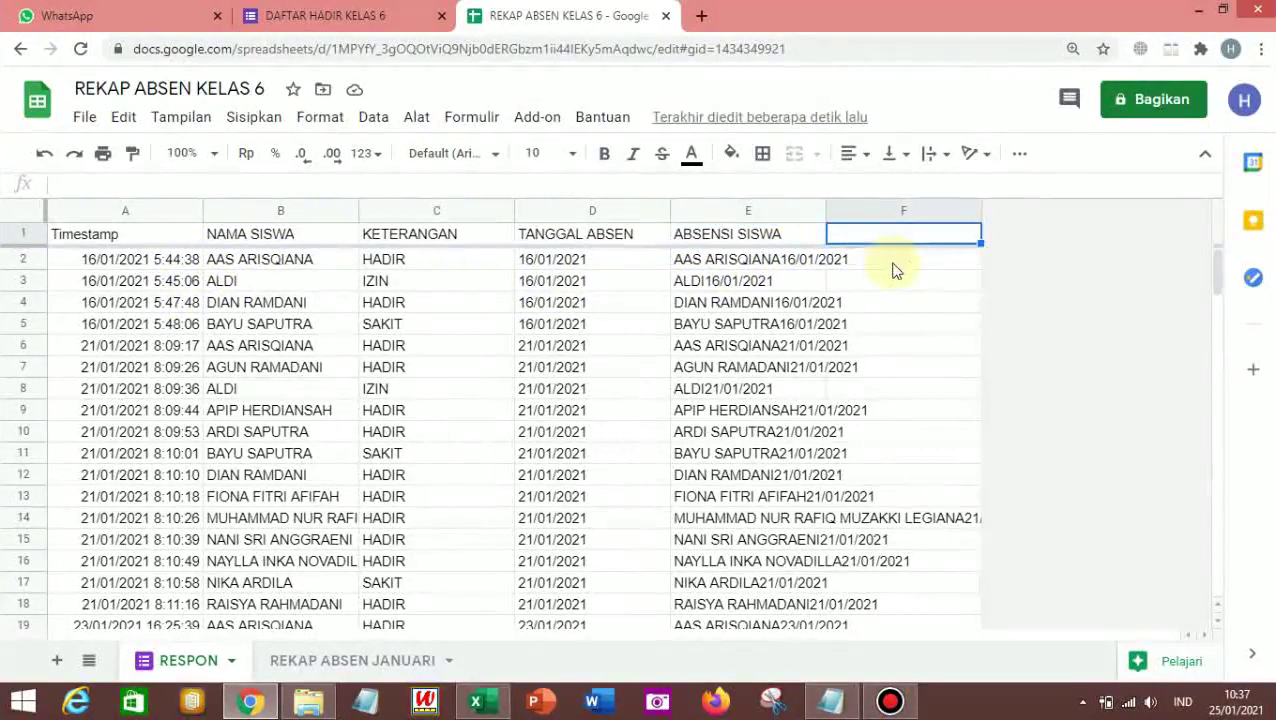
click(822, 698)
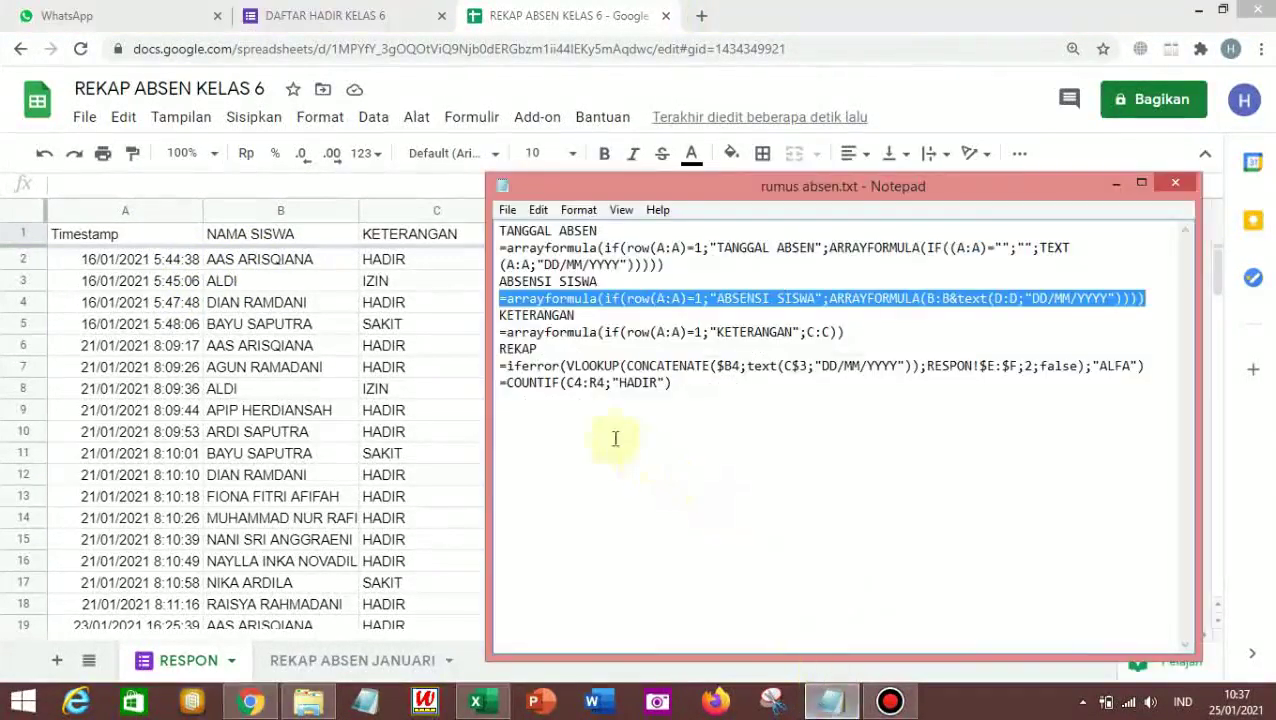
click(495, 338)
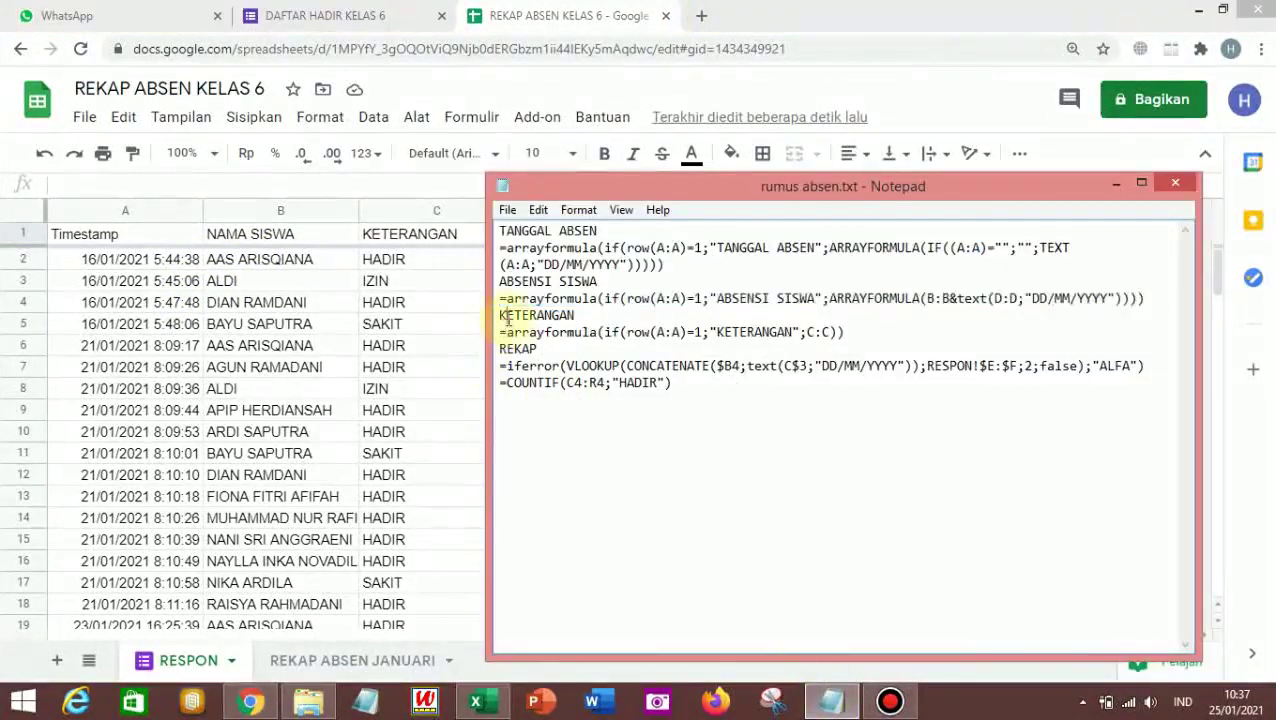
drag(499, 333, 846, 340)
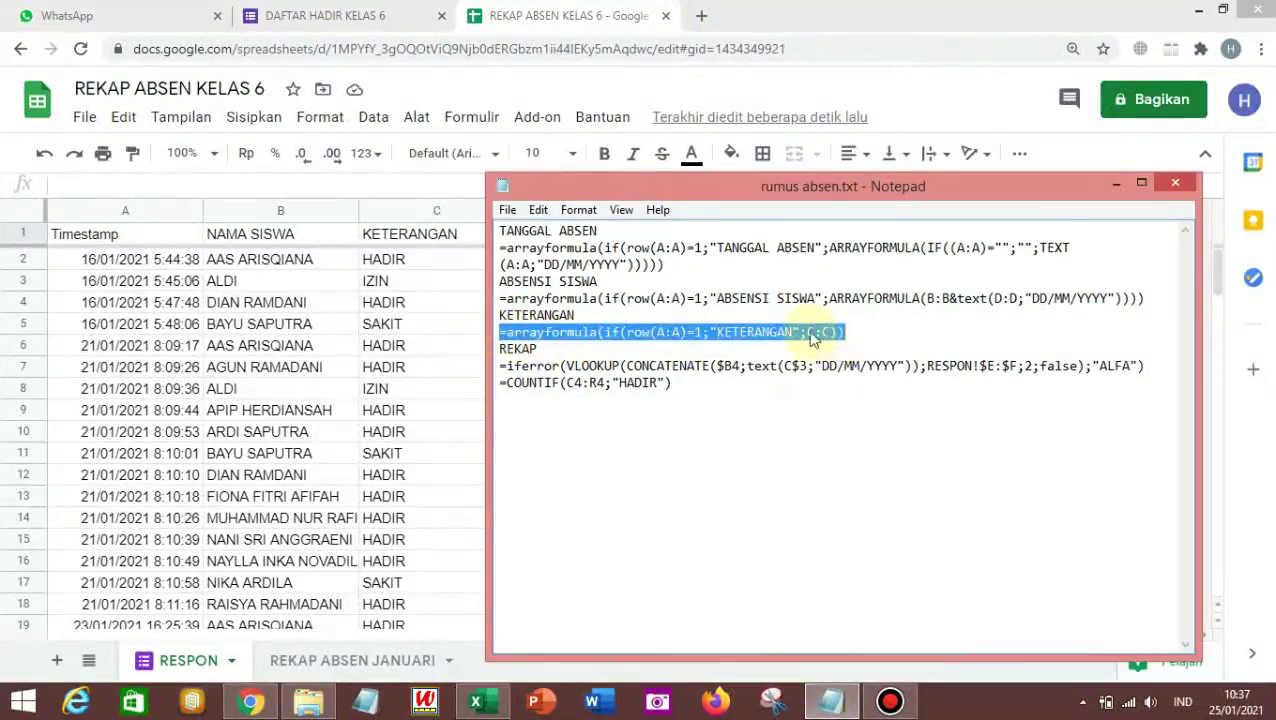
right_click(813, 340)
click(832, 390)
Return to the browser, paste the KETERANGAN formula into cell F1 of the RESPON sheet and look over the filled column.
click(428, 462)
click(878, 240)
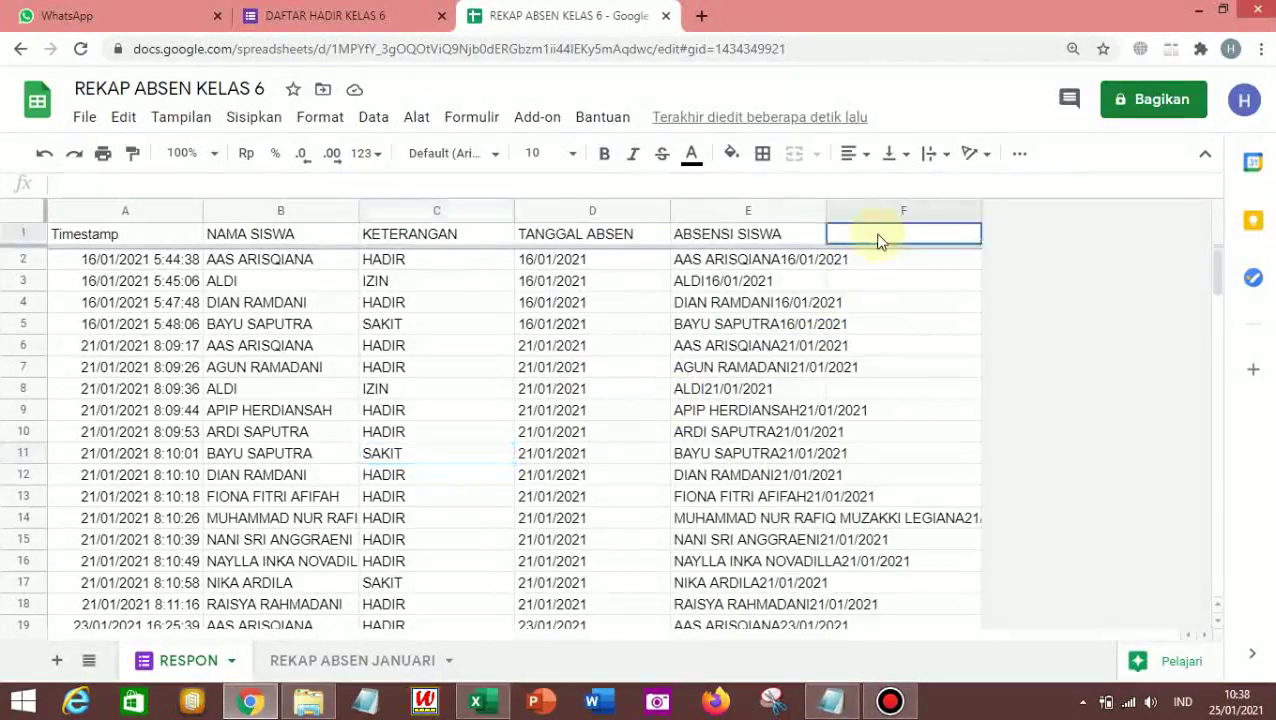
right_click(878, 240)
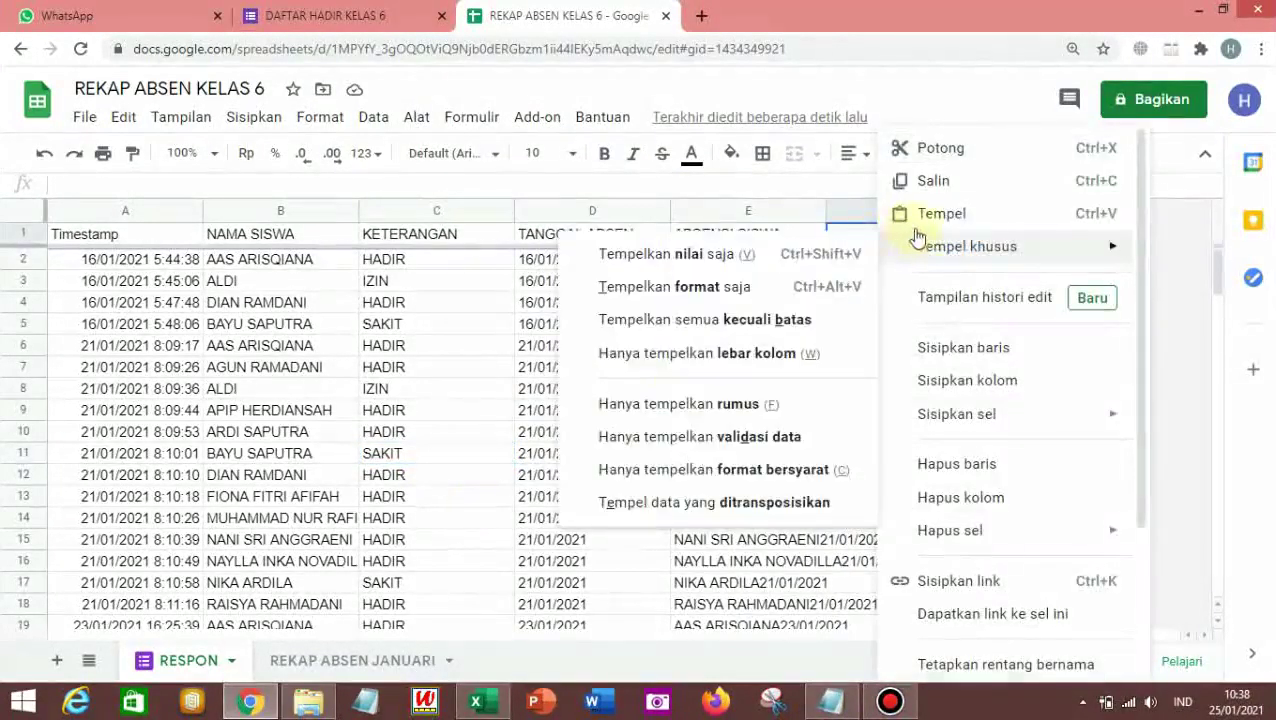
click(892, 213)
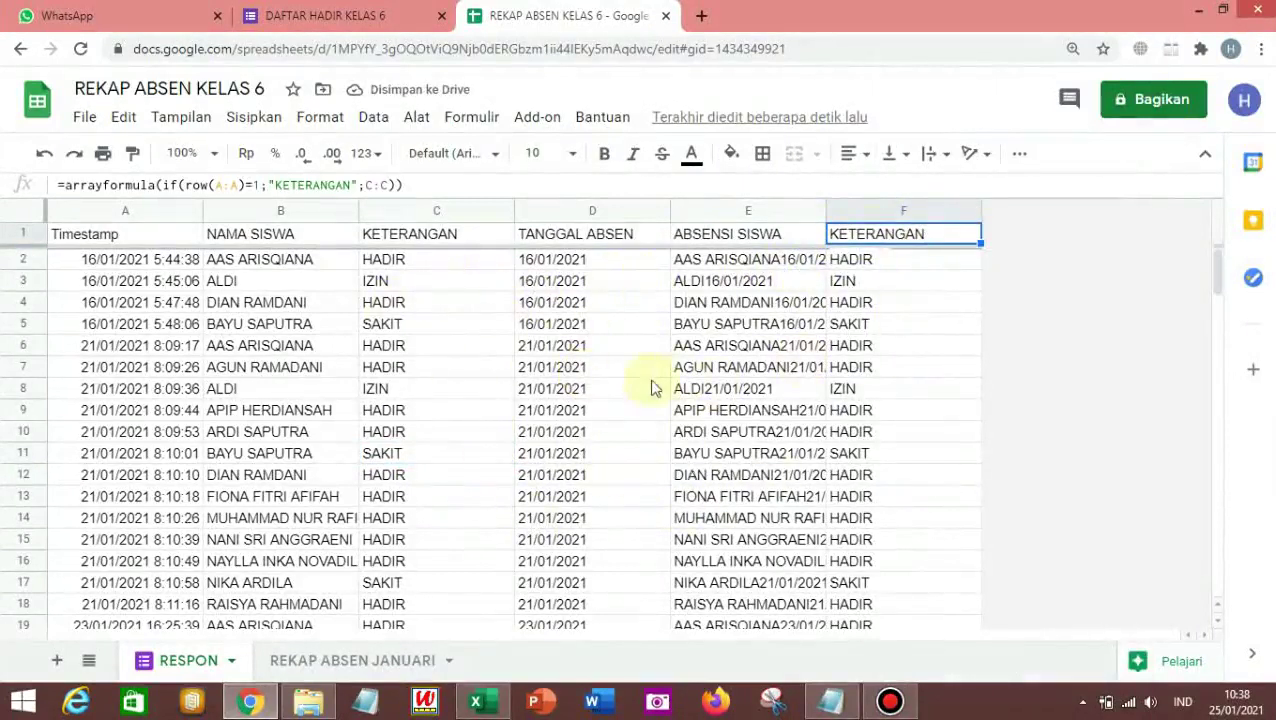
scroll(649, 393, down, 3)
scroll(647, 397, up, 3)
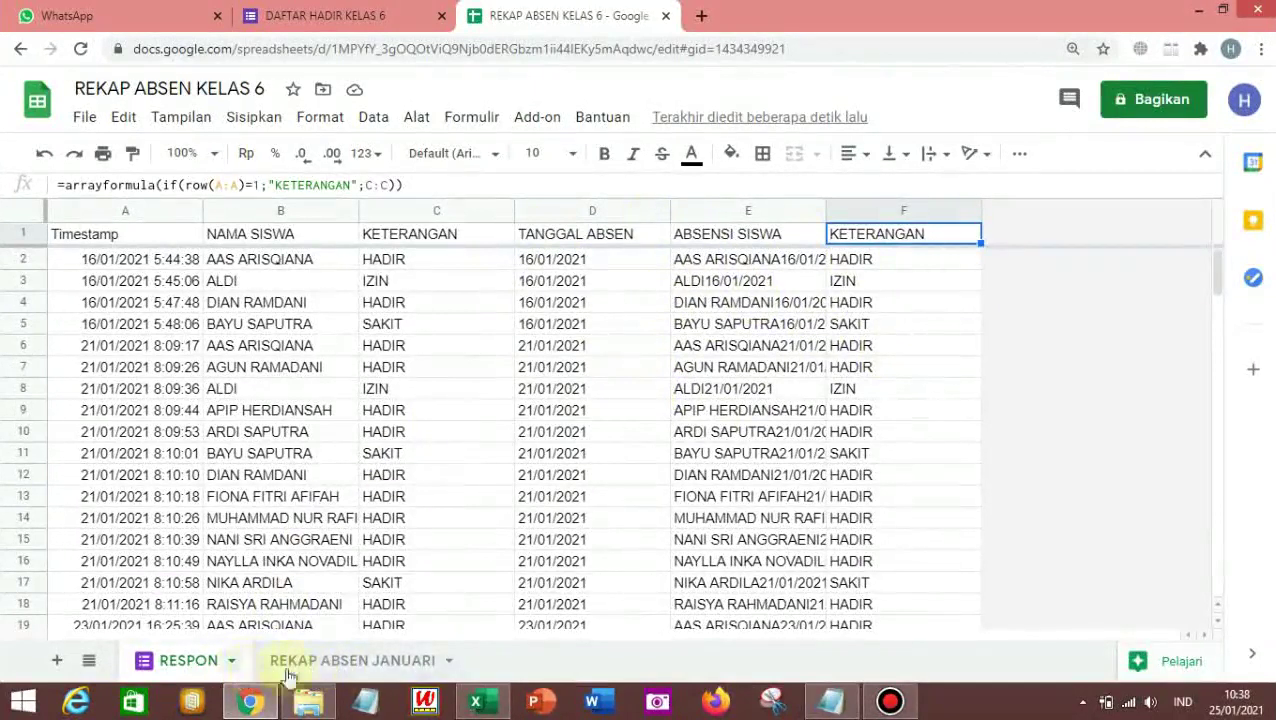
Enter the title REKAP ABSENSI KELAS 6 JANUARI 2021 in cell A1 of the REKAP ABSEN JANUARI sheet.
click(368, 672)
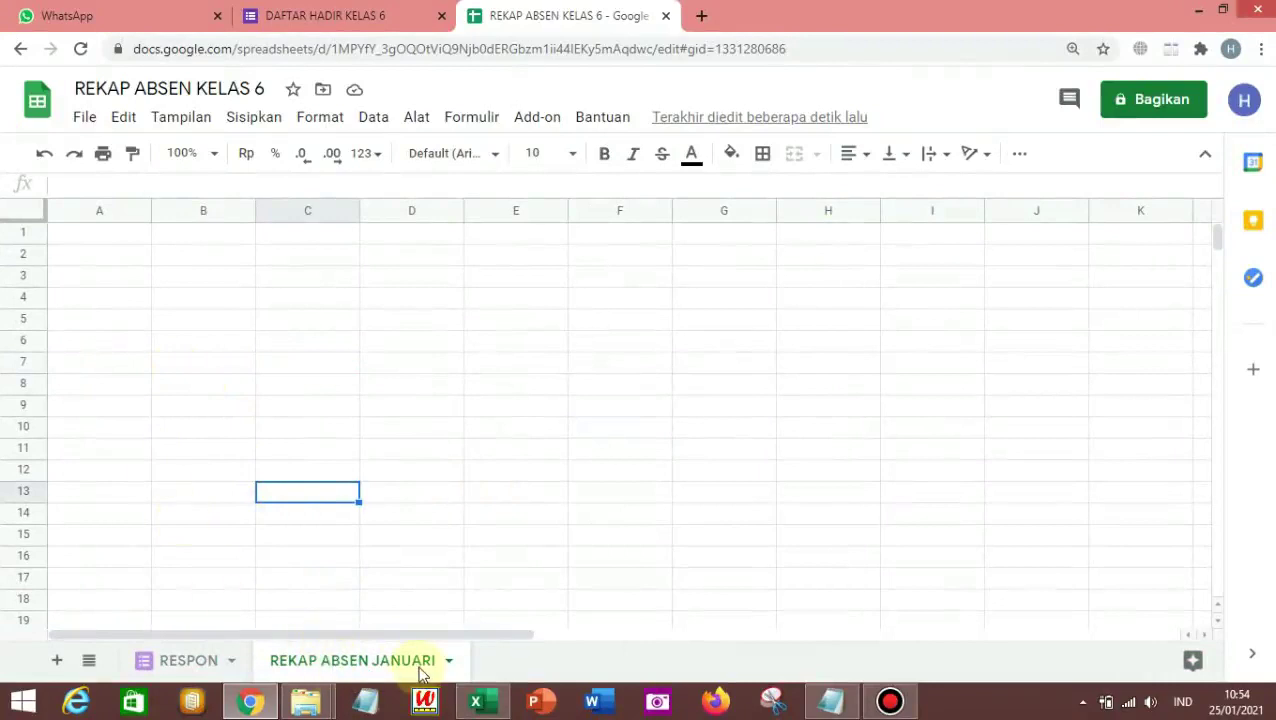
click(104, 242)
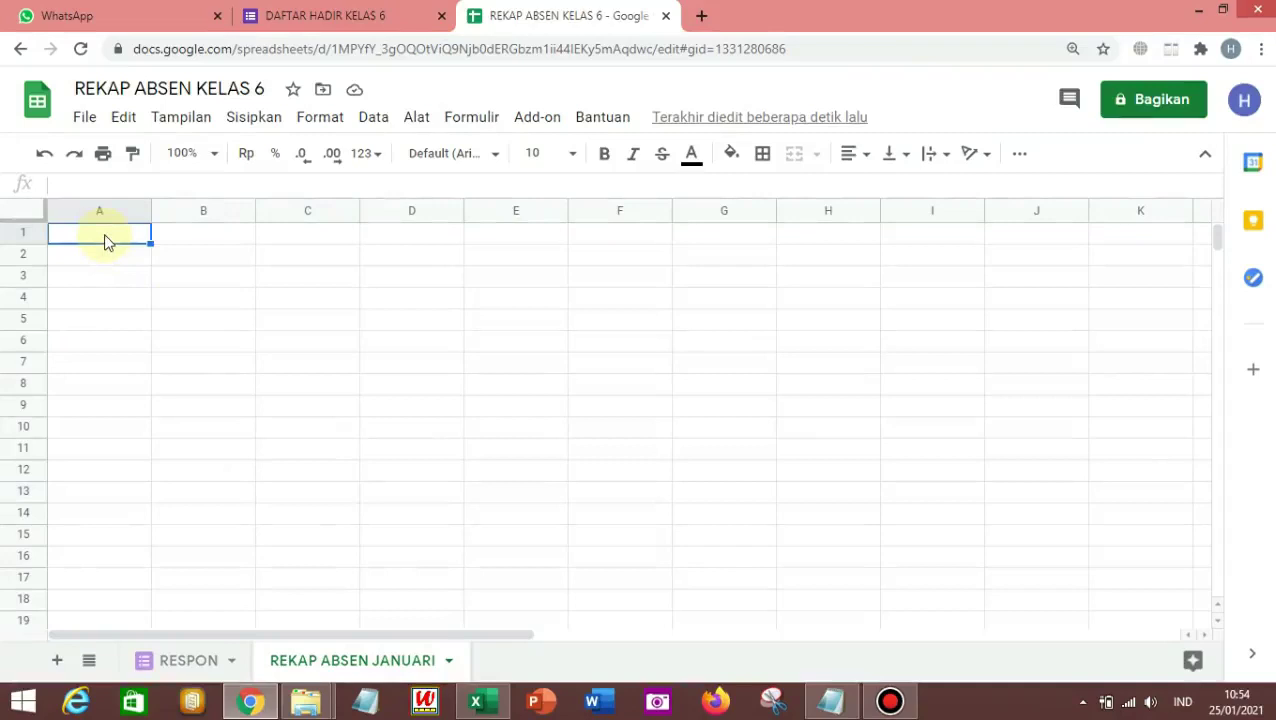
text(REKAP)
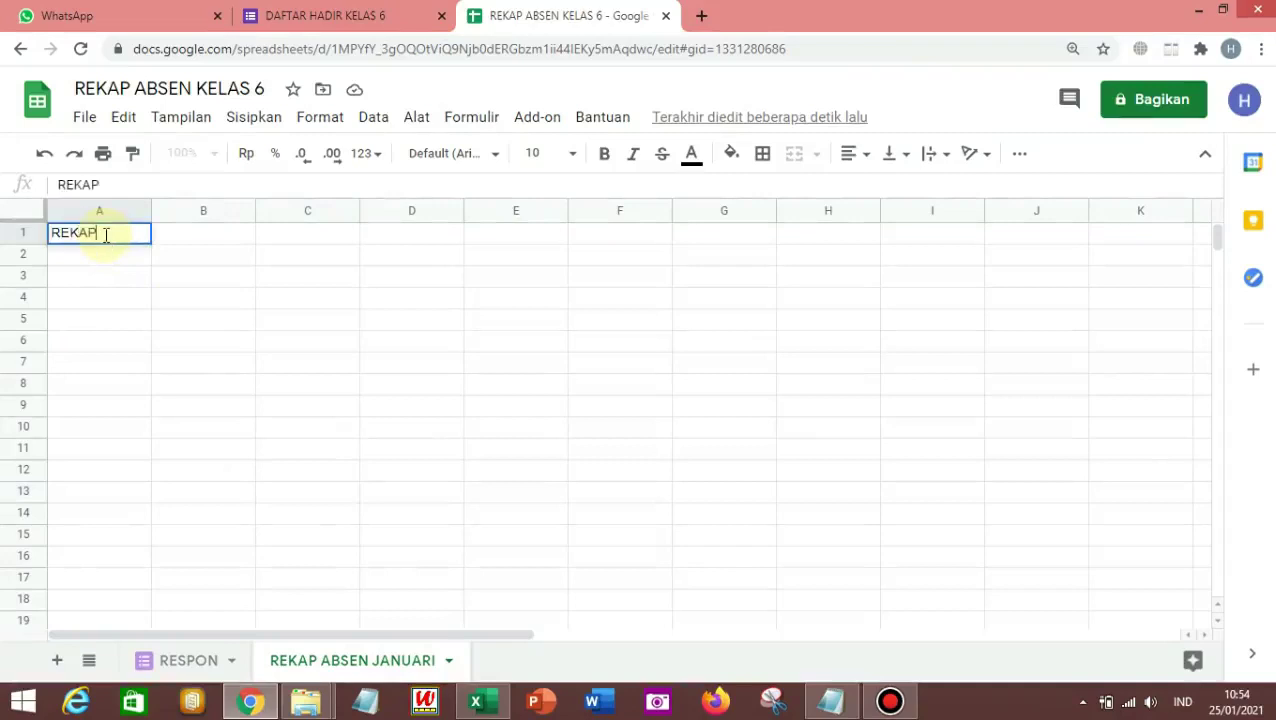
text( ABSENSI KELAS)
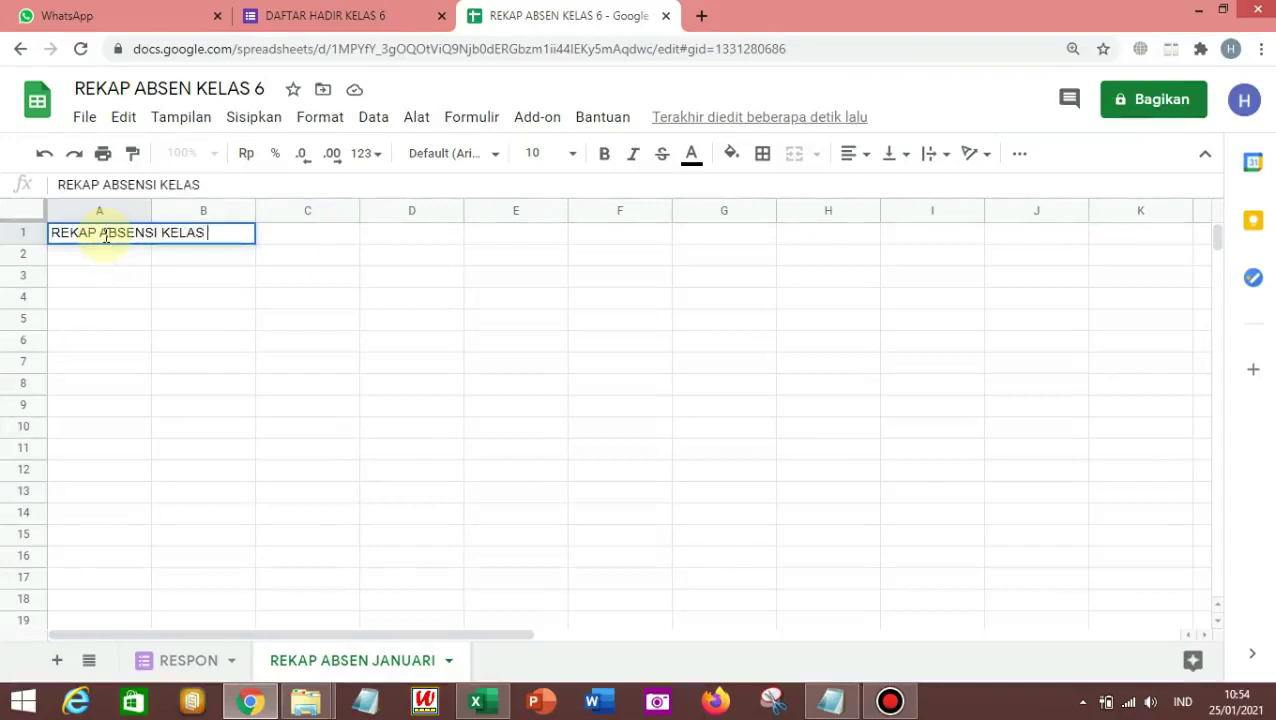
text( 6 JANUARI 2021)
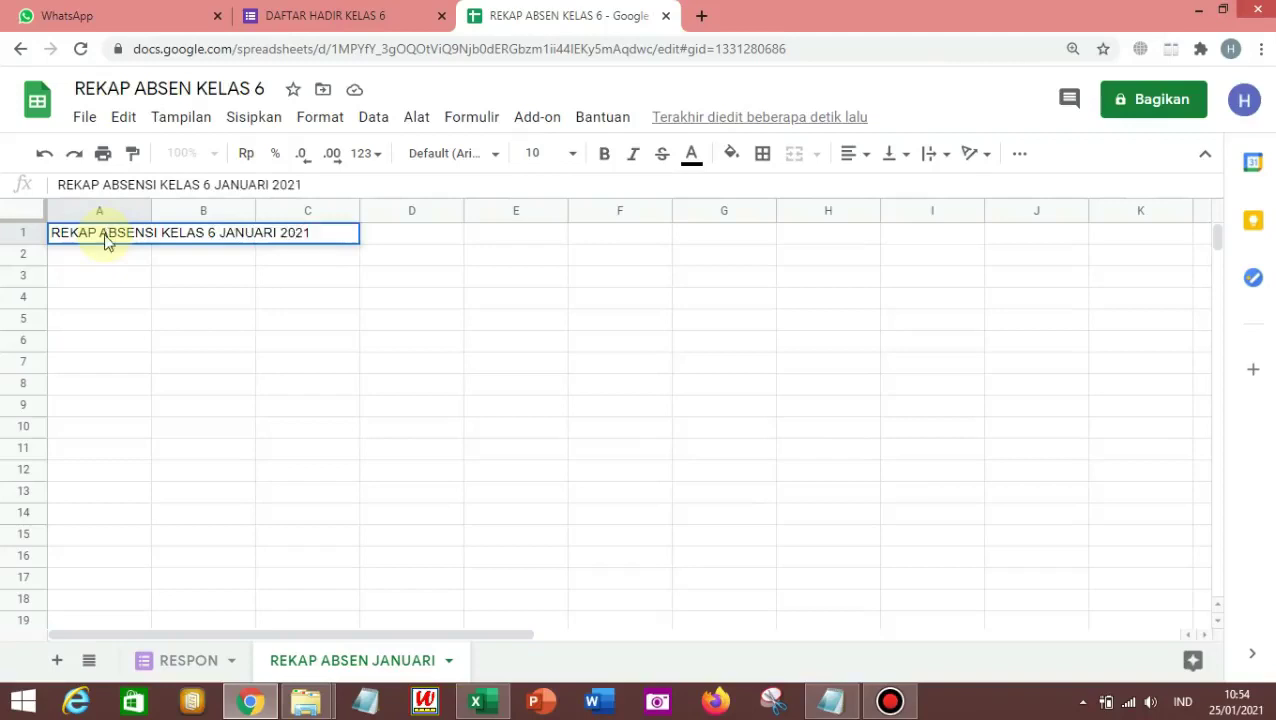
key(Return)
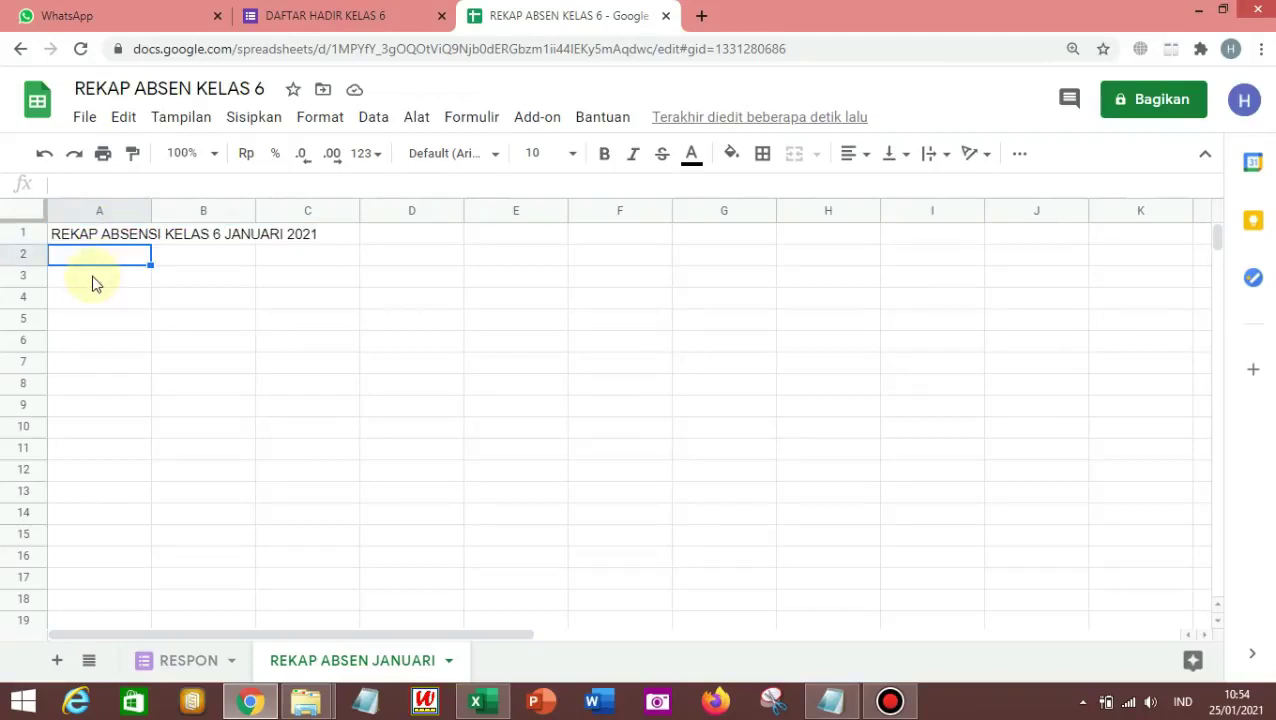
Enter the headers NO, NAMA SISWA and TANGGAL in cells A2 to C2.
text(NO)
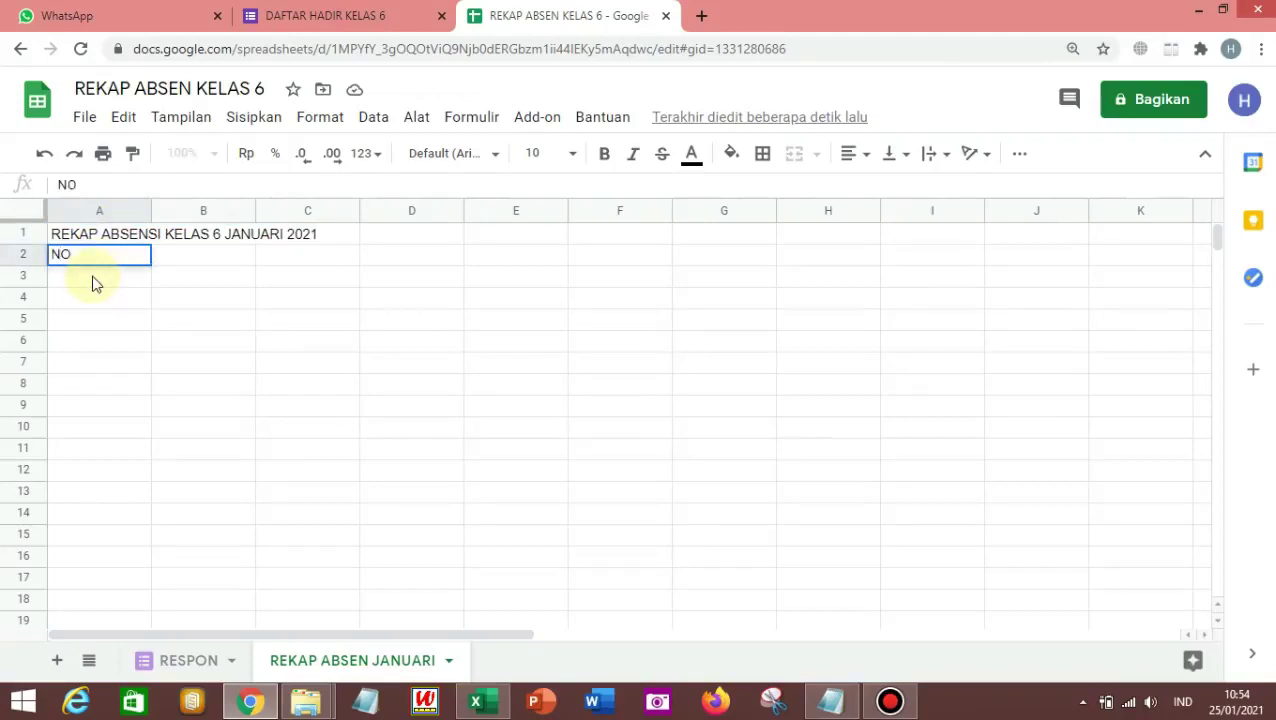
key(Tab)
text(N)
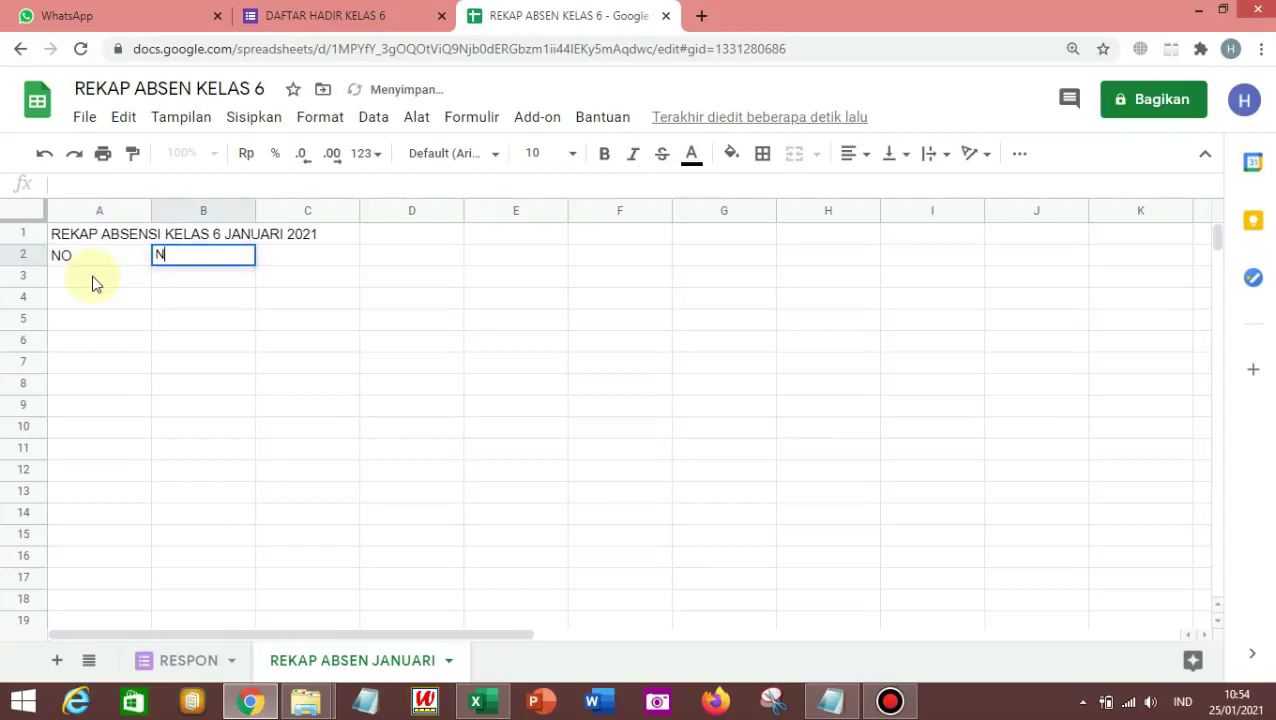
text(AMA SISWA)
key(Tab)
text(TANGG)
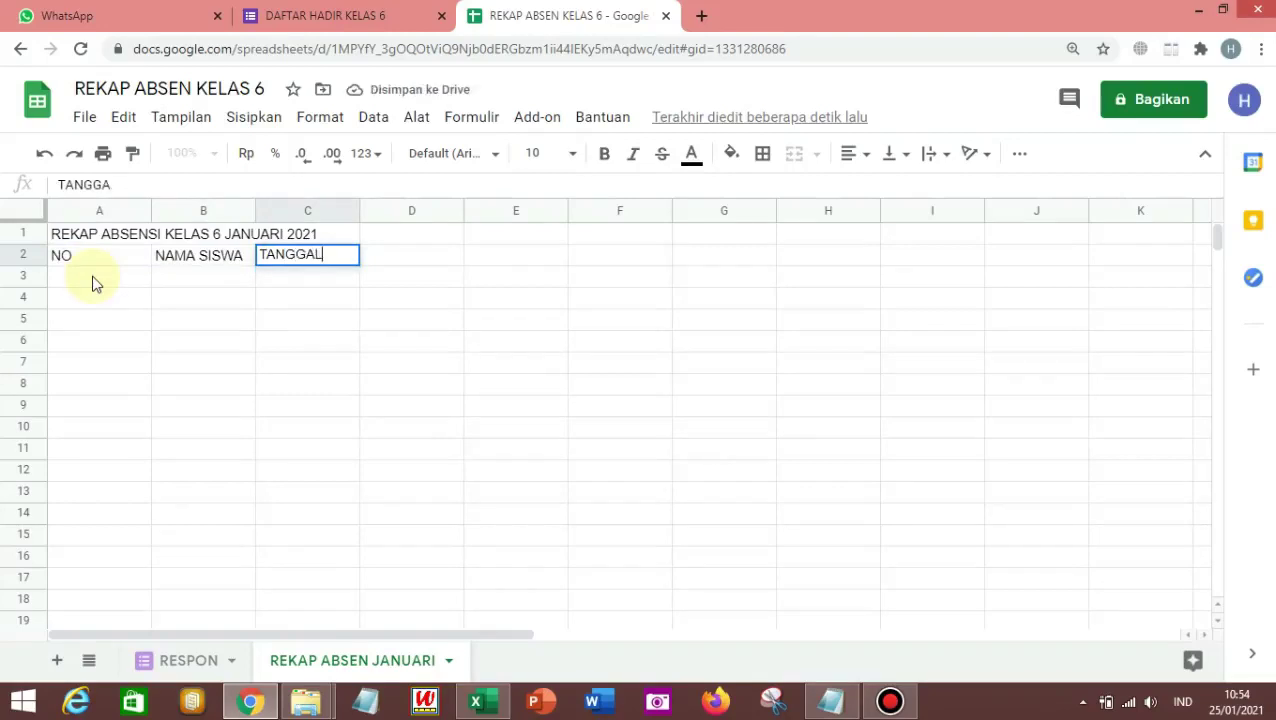
click(93, 283)
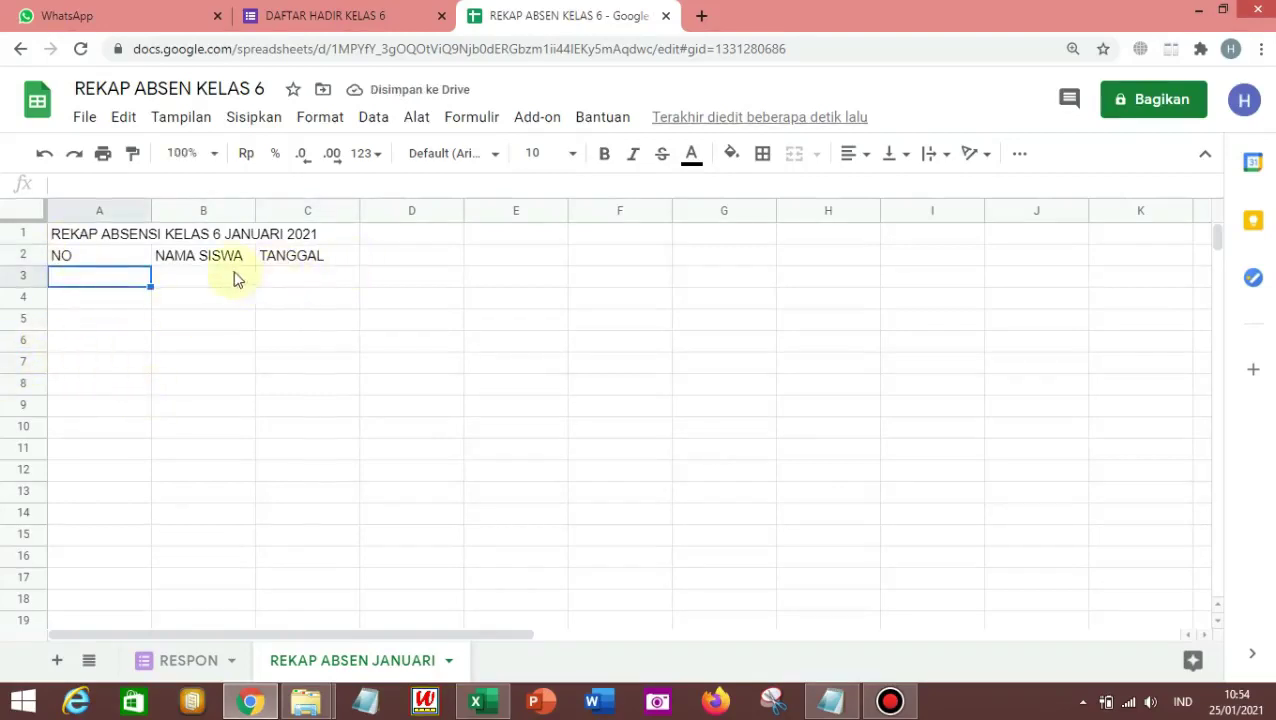
Enter the attendance dates 16/1 in cell C3 and 21/1 in cell D3 under the TANGGAL header.
click(291, 259)
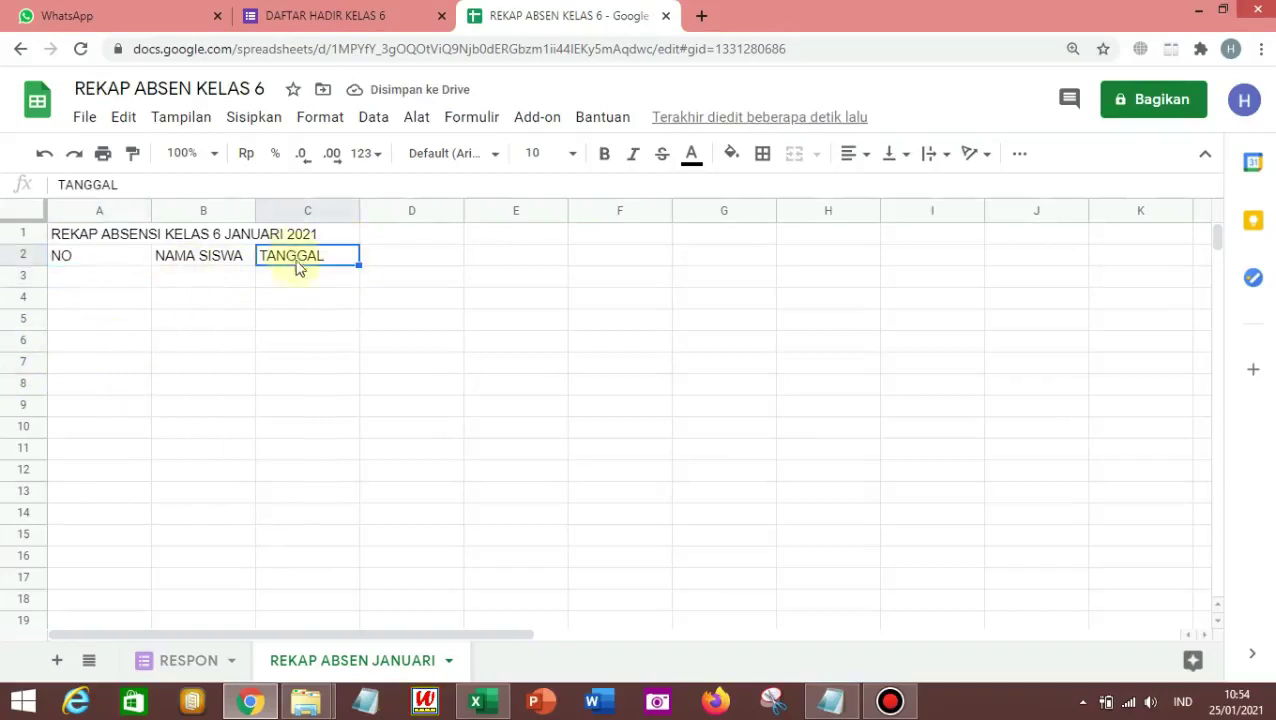
click(295, 278)
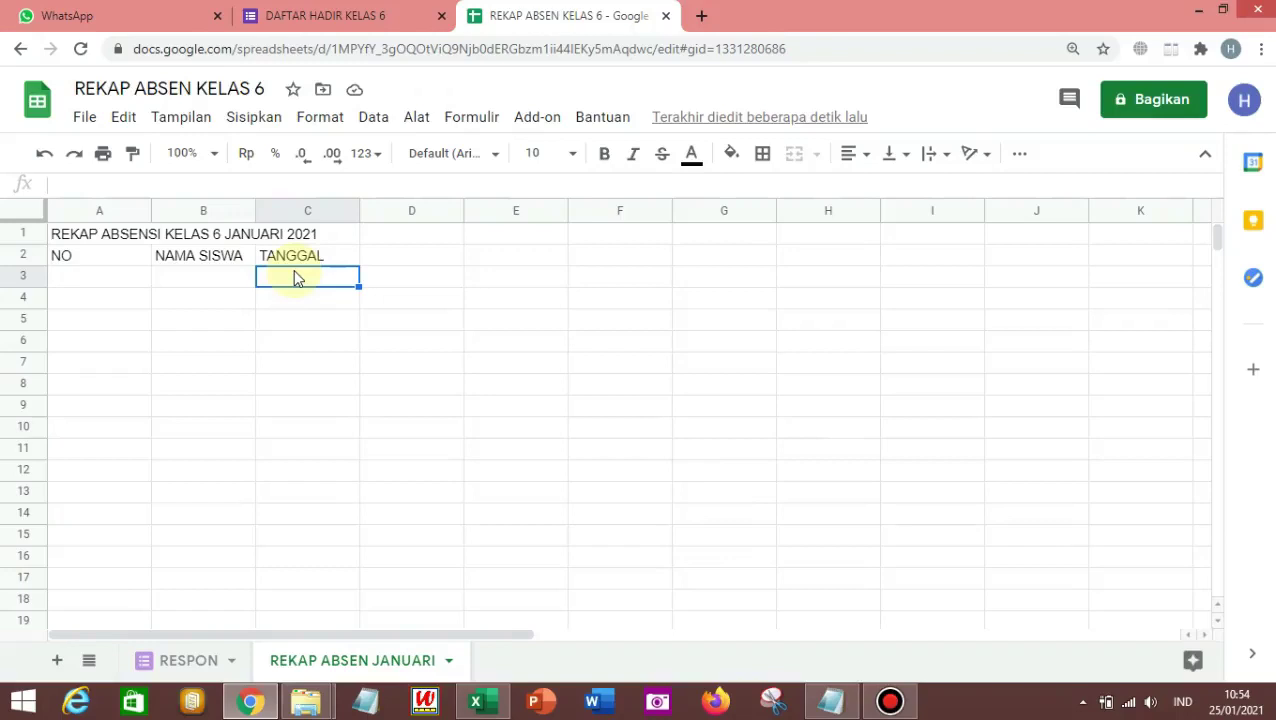
text(16/1)
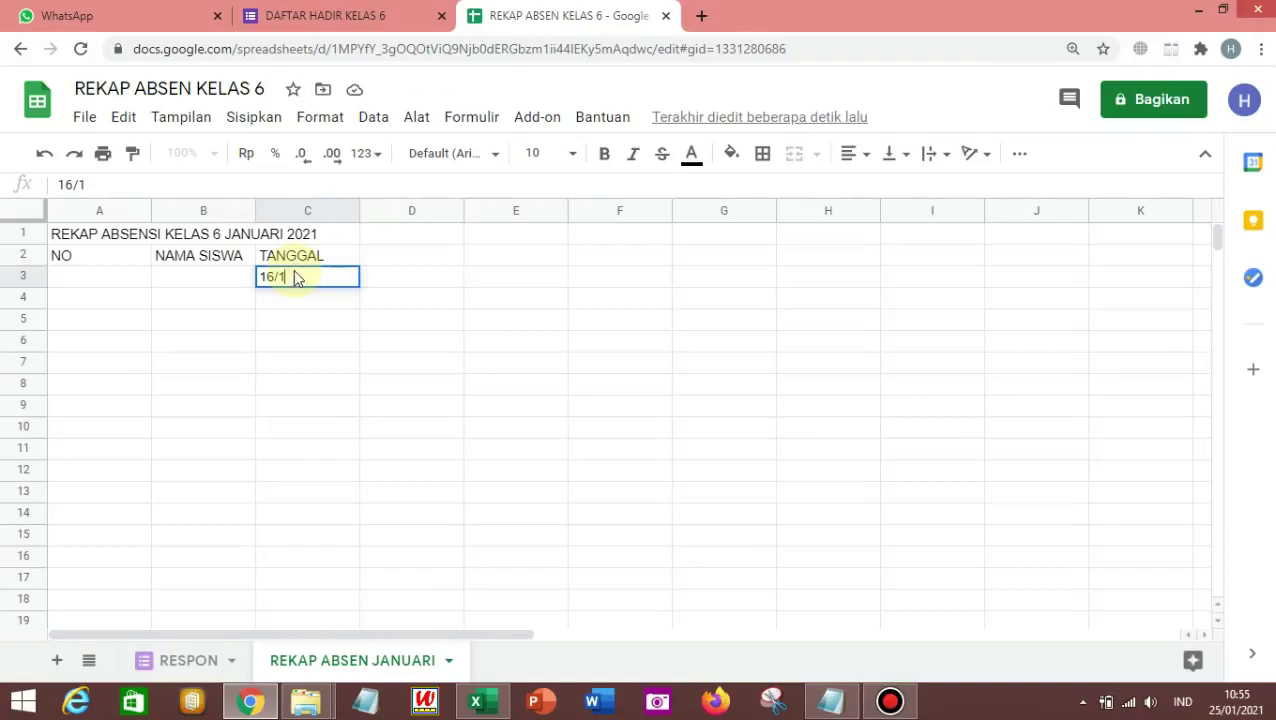
key(Return)
click(405, 276)
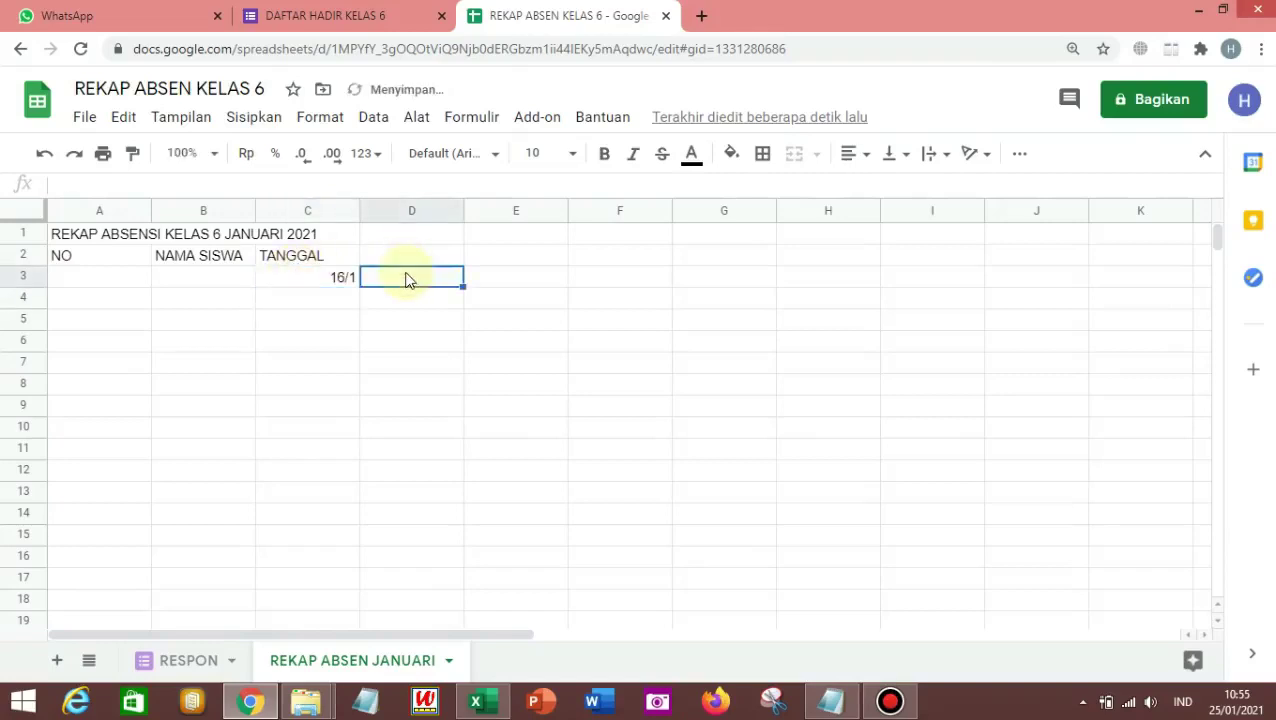
text(21)
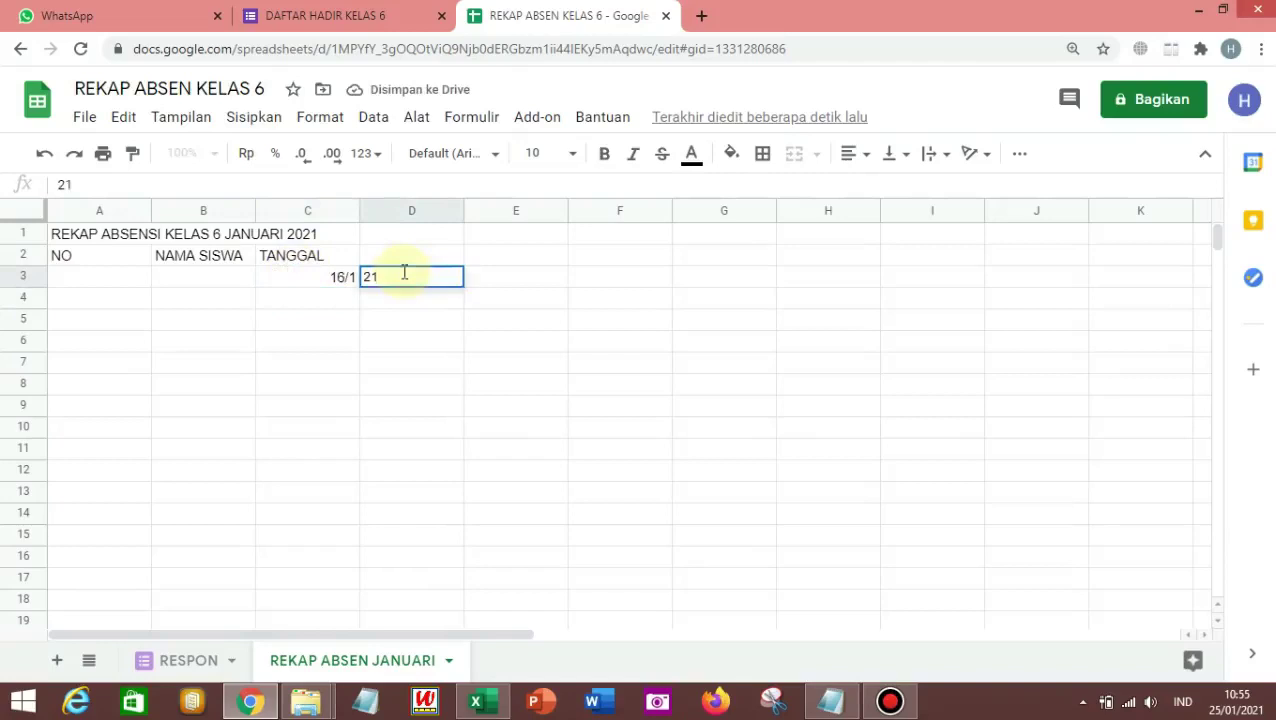
text(/1)
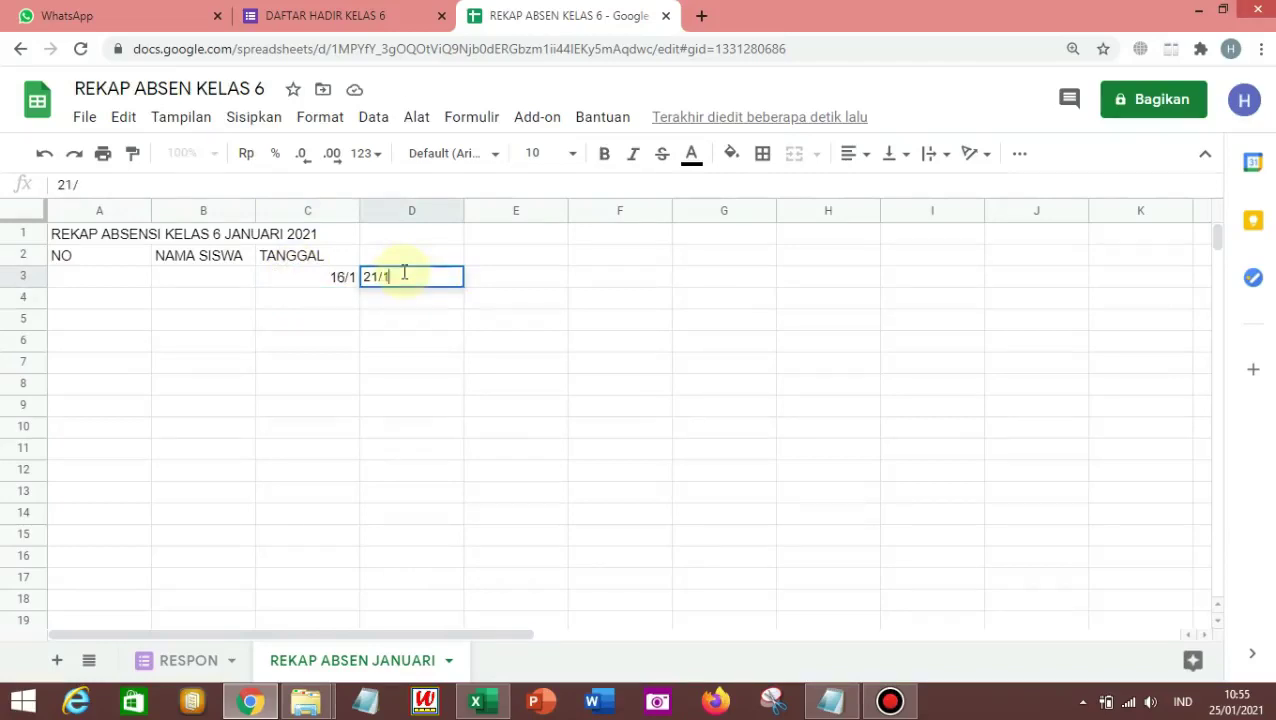
key(Return)
Extend the date series from cell D3 across row 3 to 25/1 in cell H3.
click(405, 278)
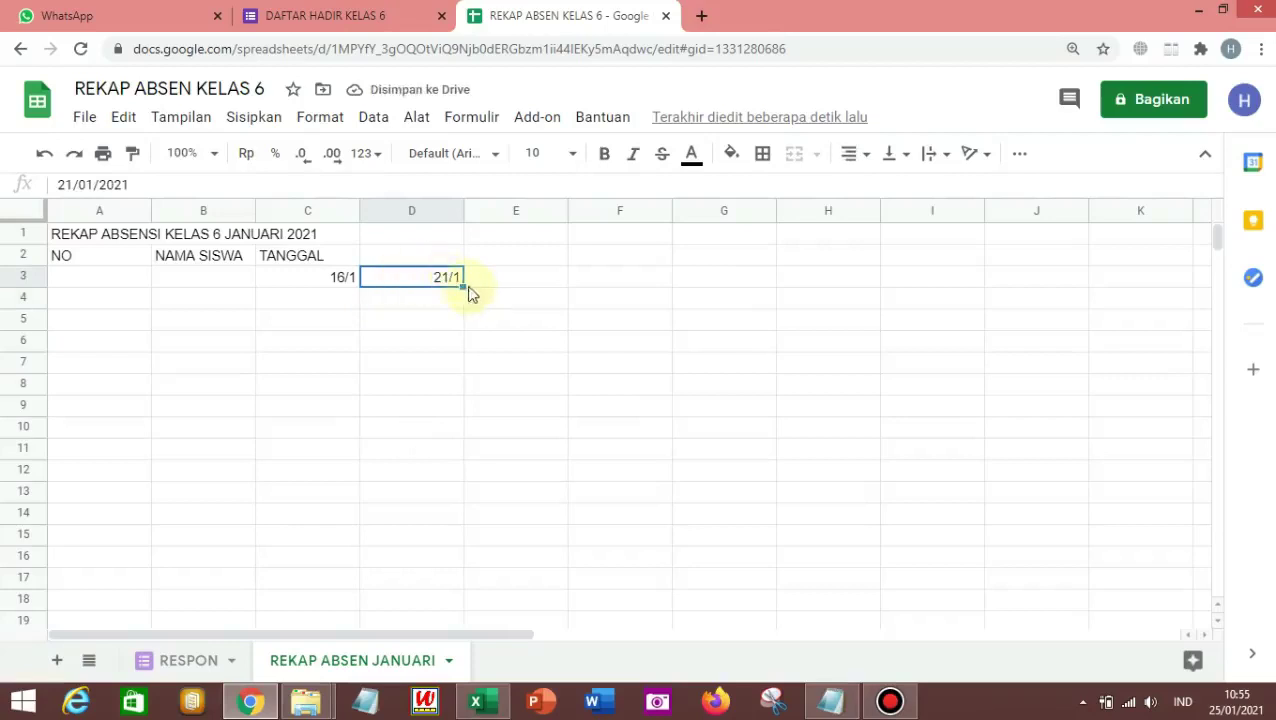
drag(465, 285, 700, 290)
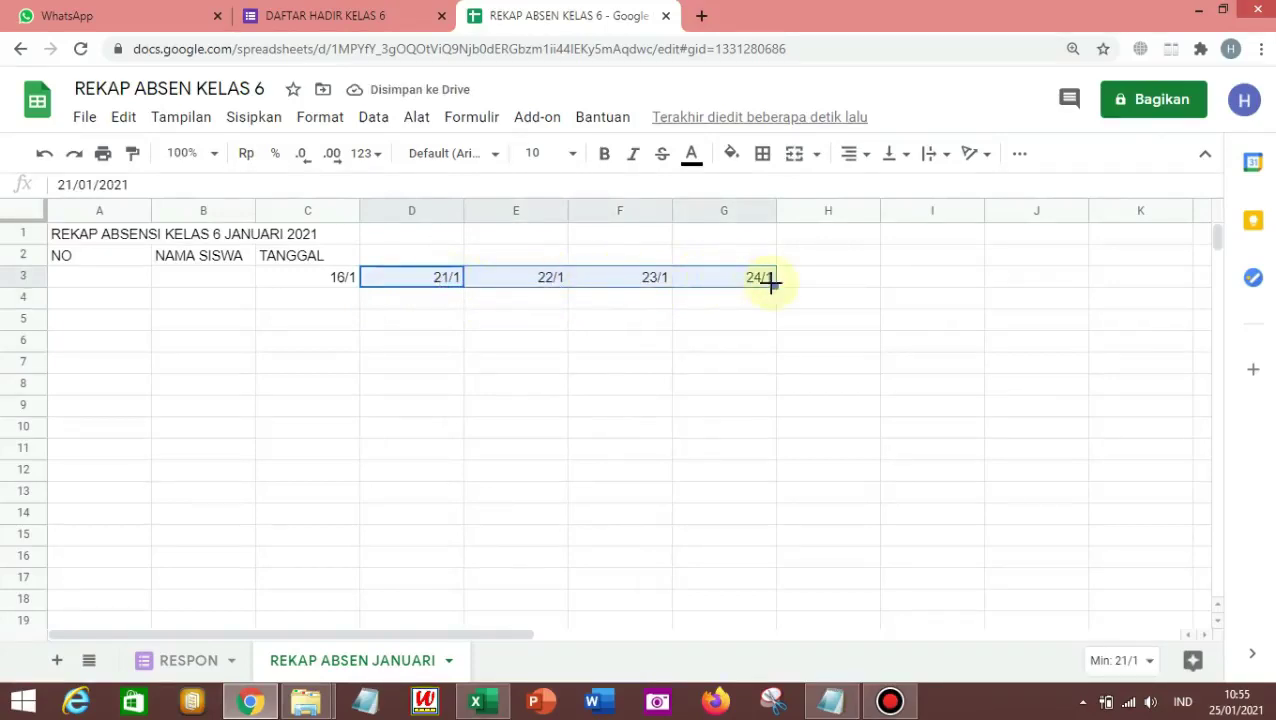
mouse_move(776, 286)
mouse_down()
mouse_move(852, 285)
mouse_move(795, 296)
mouse_up()
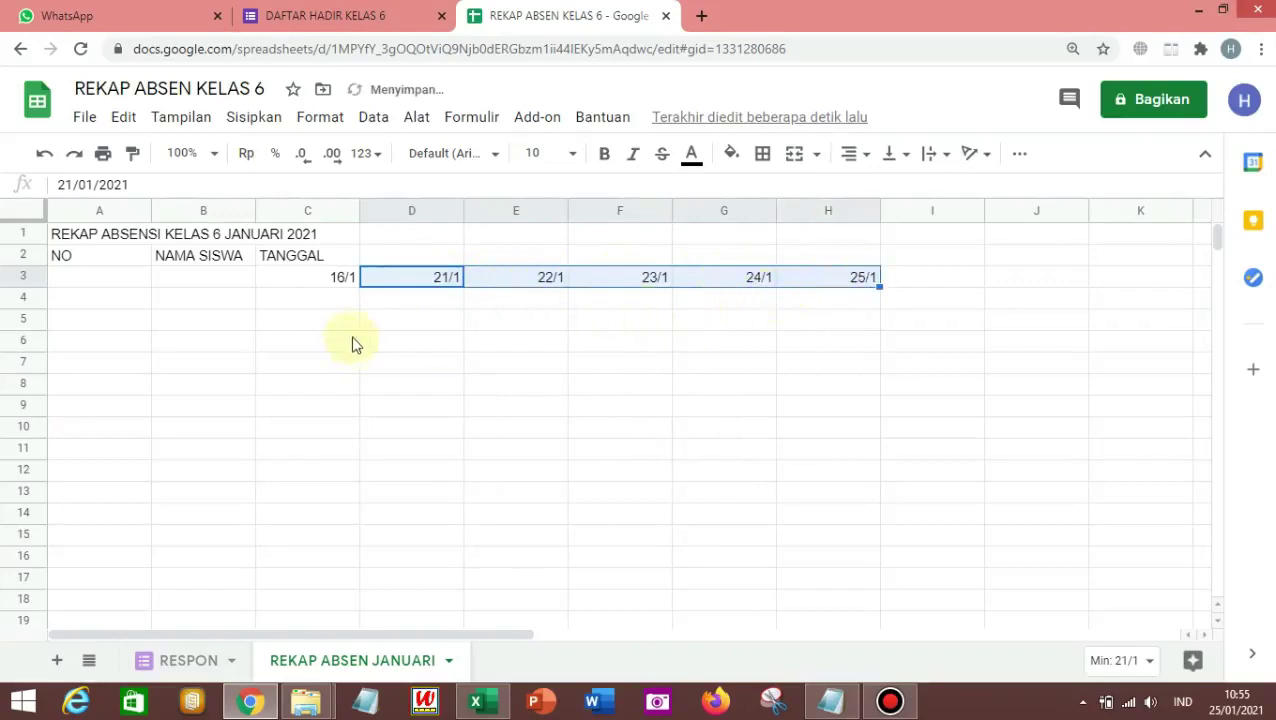
Narrow the NO column to fit its header and widen the NAMA SISWA column.
click(72, 300)
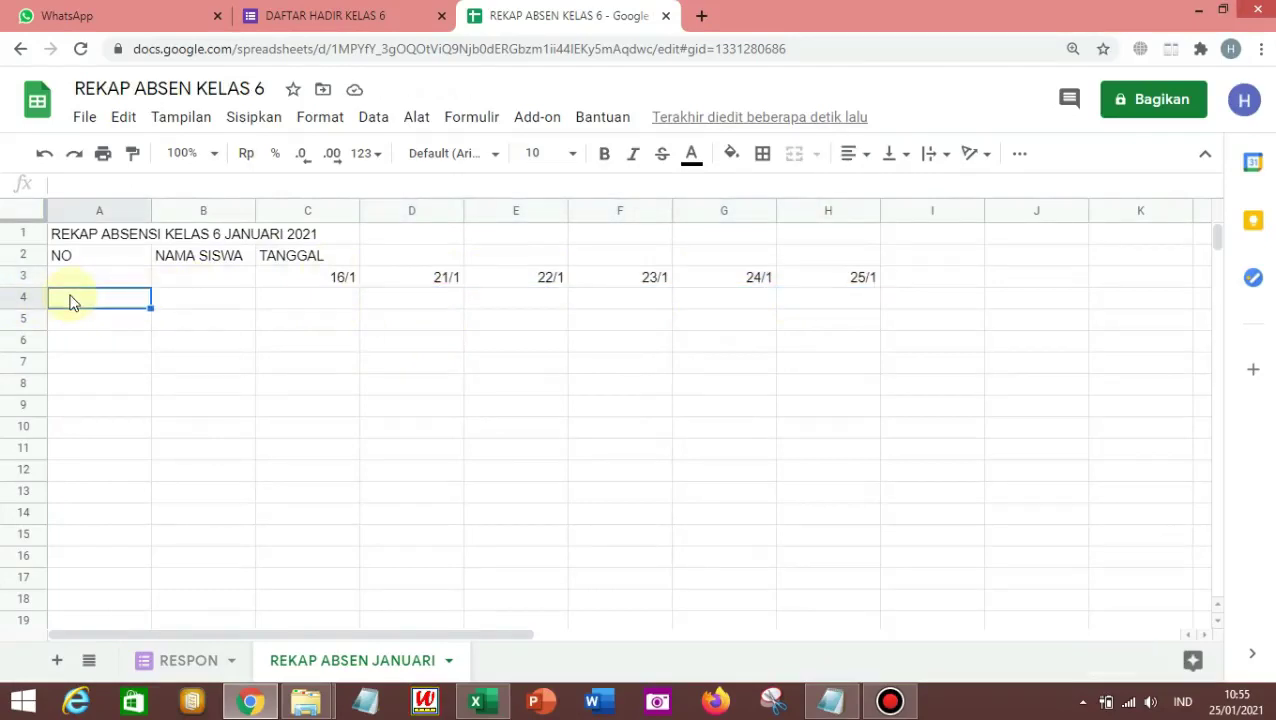
drag(149, 207, 292, 214)
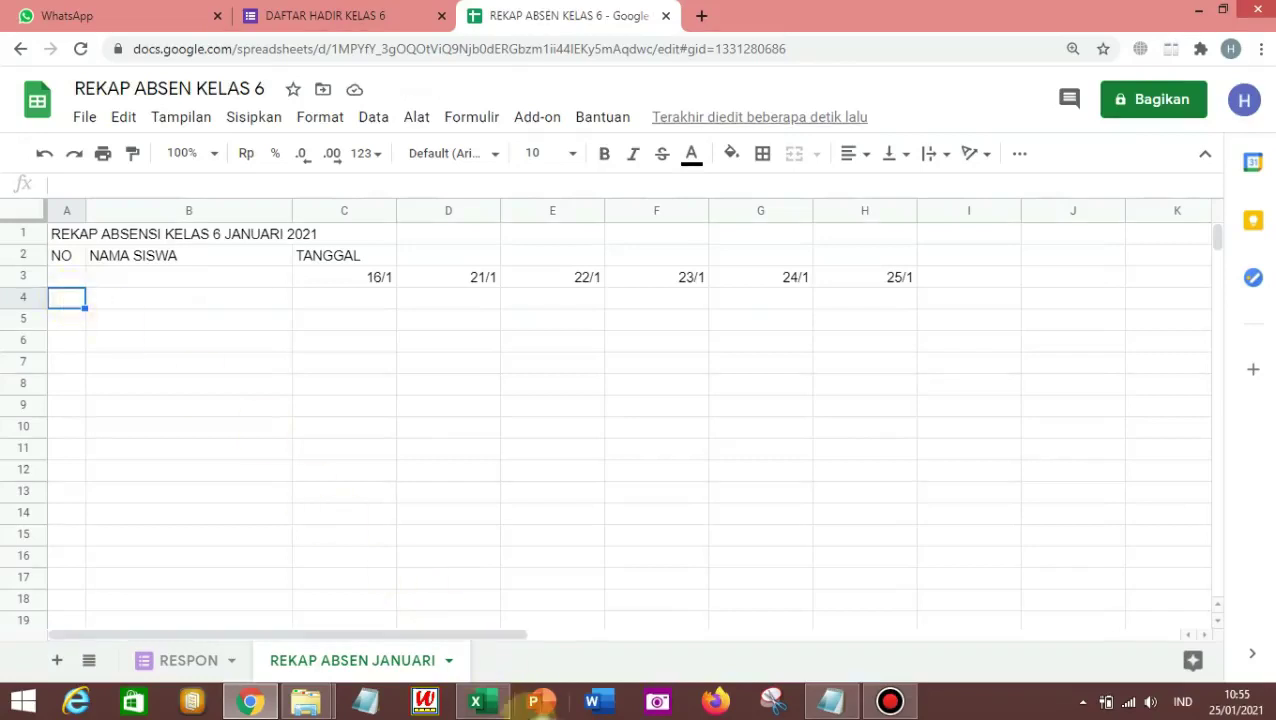
Switch to Excel and copy the numbered student list in A5:B24 from the PAS sheet of HASIL ULANGAN DAN PTS KELAS 6.xlsx.
click(476, 701)
click(282, 482)
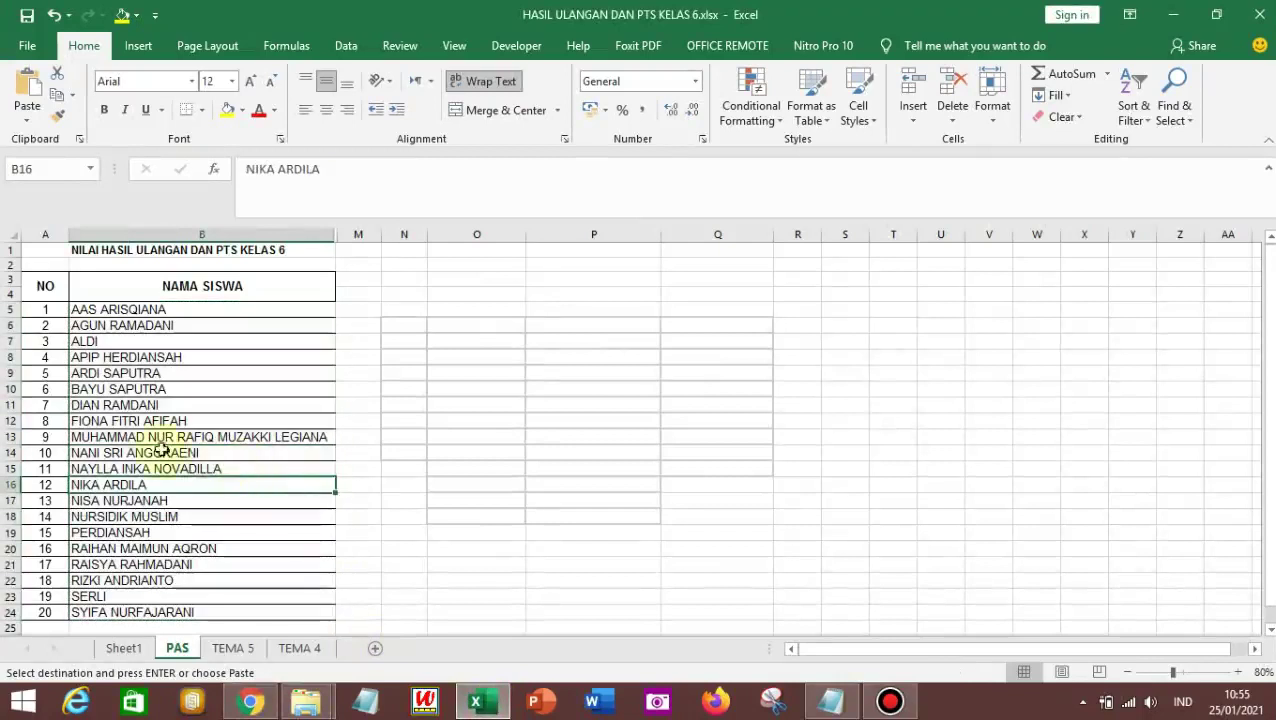
drag(50, 312, 170, 608)
right_click(158, 581)
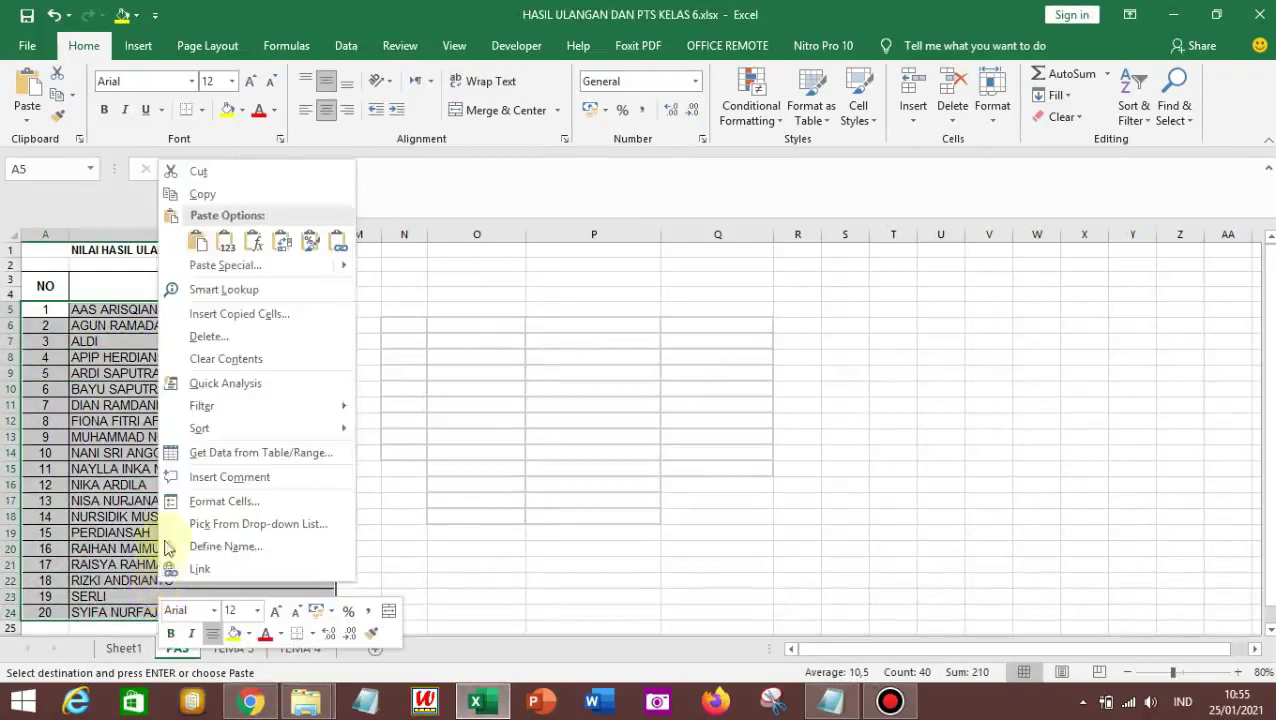
click(205, 196)
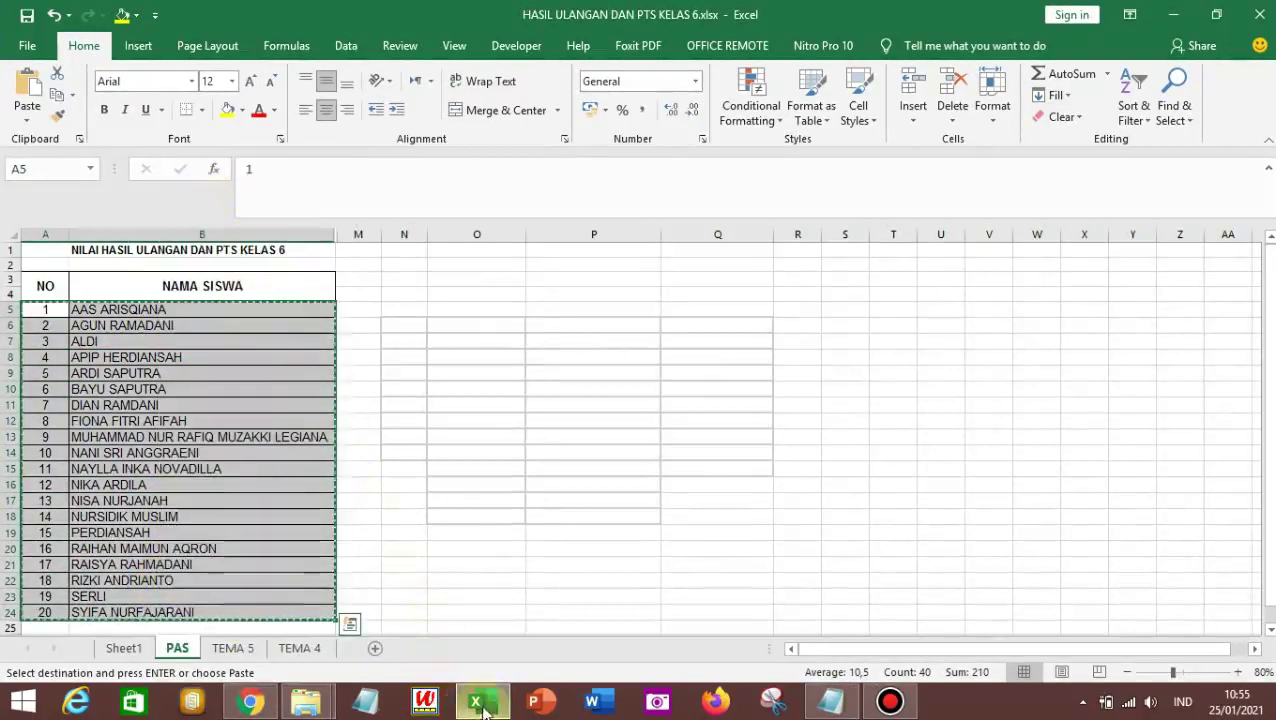
Return to the browser and paste the numbered student list at cell A4 of the REKAP ABSEN JANUARI sheet.
click(250, 702)
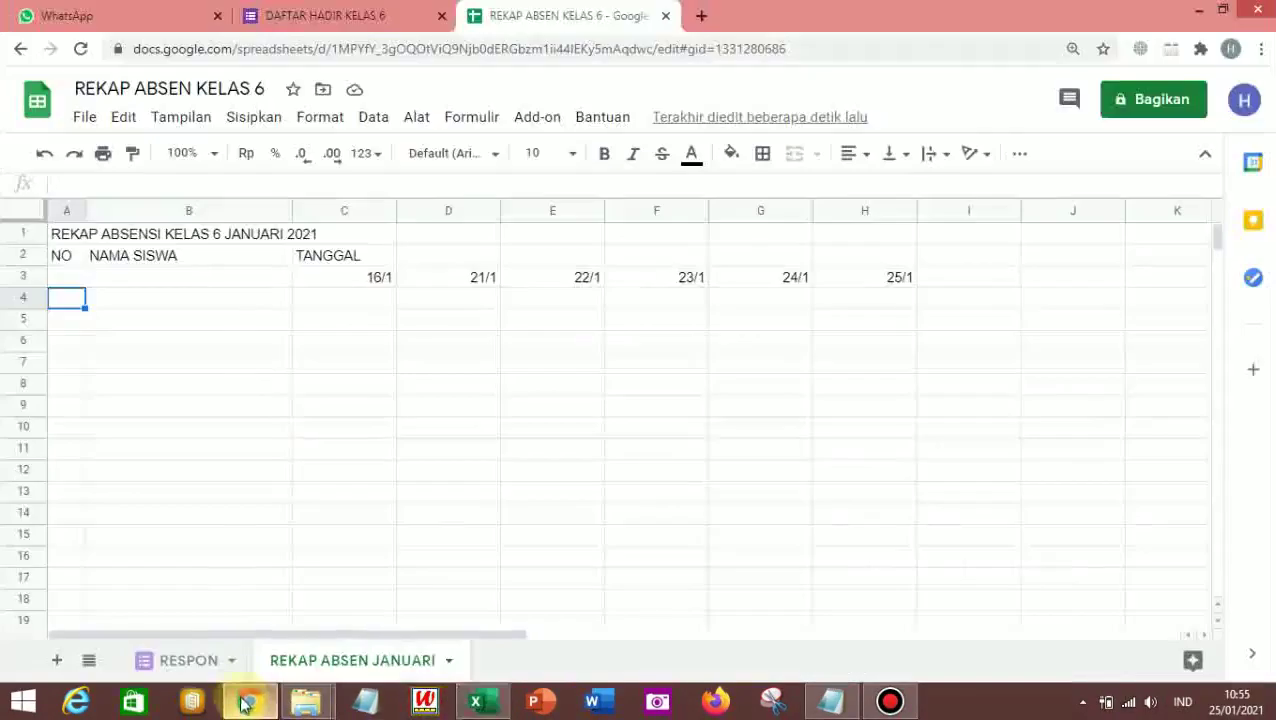
right_click(69, 304)
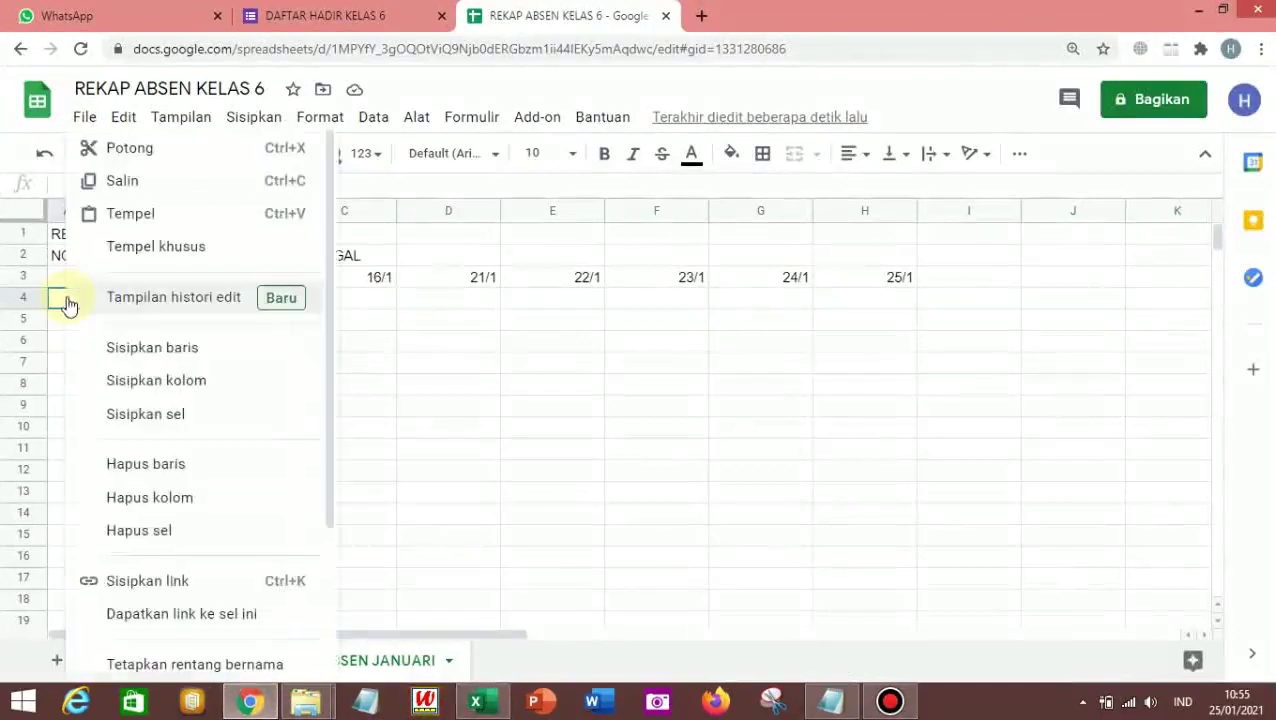
click(138, 222)
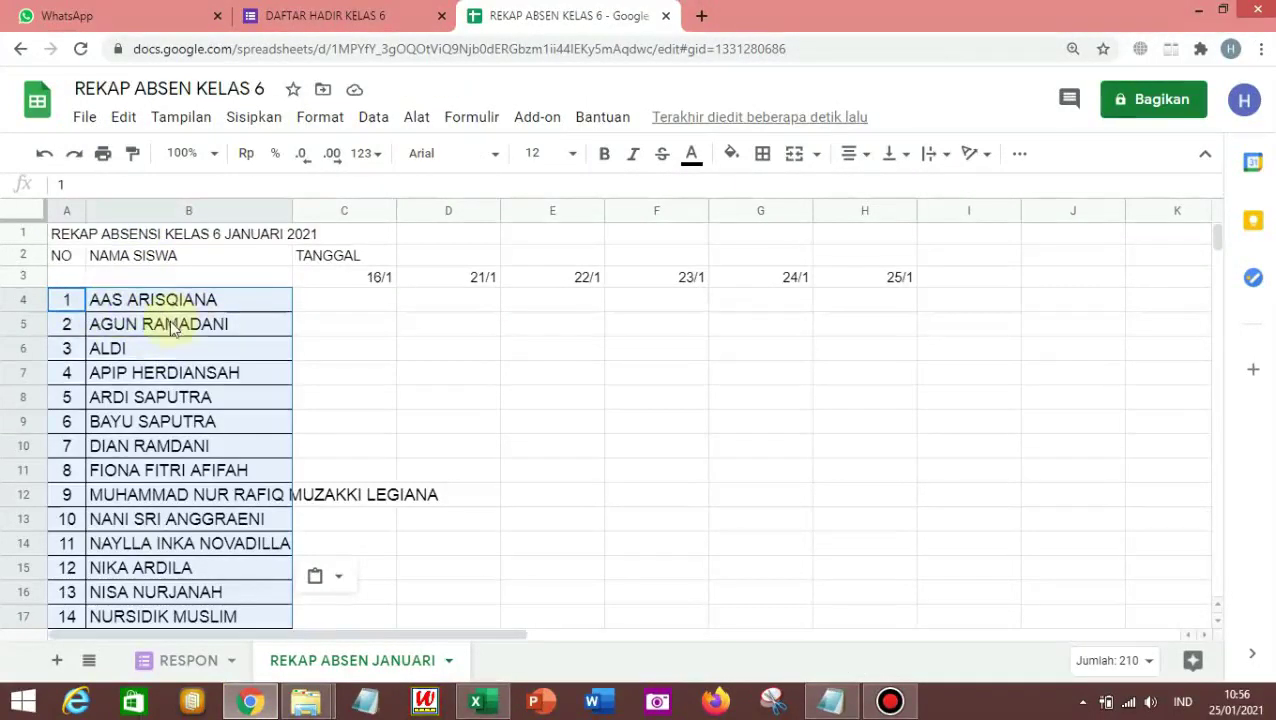
Set the pasted student list's font size to 10 and widen the NAMA SISWA column to fit the longest name.
click(573, 155)
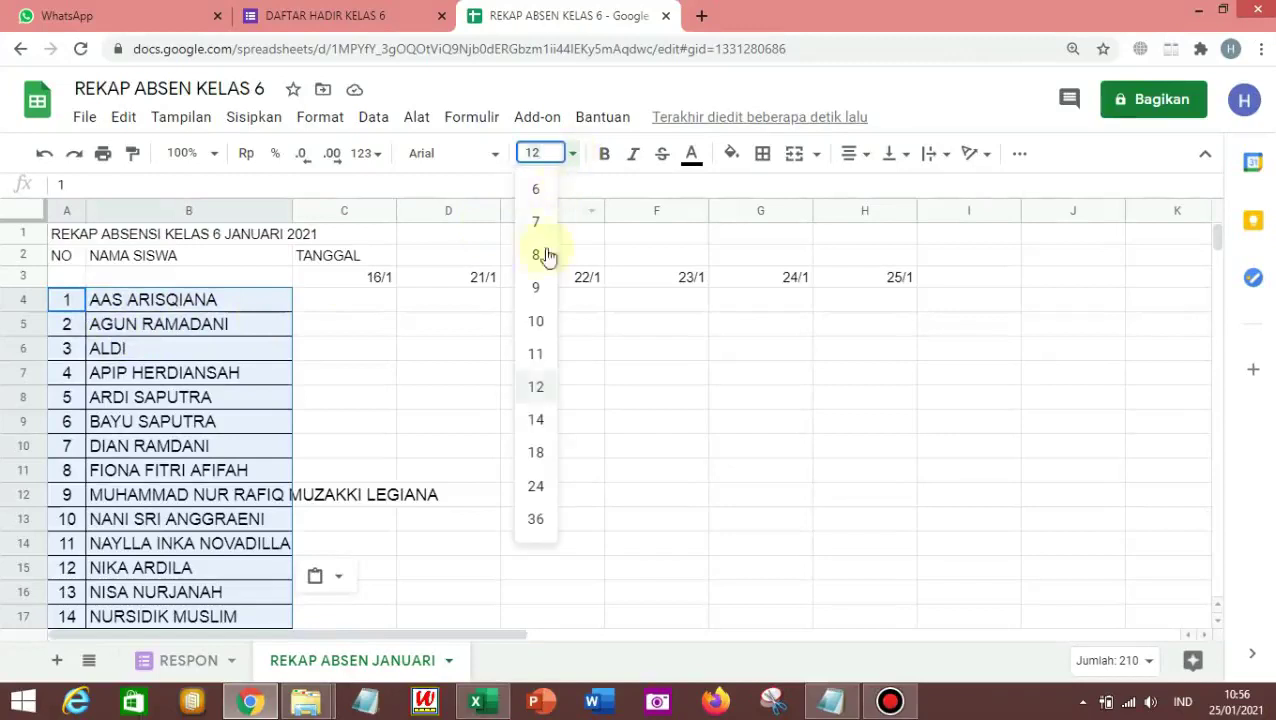
click(537, 321)
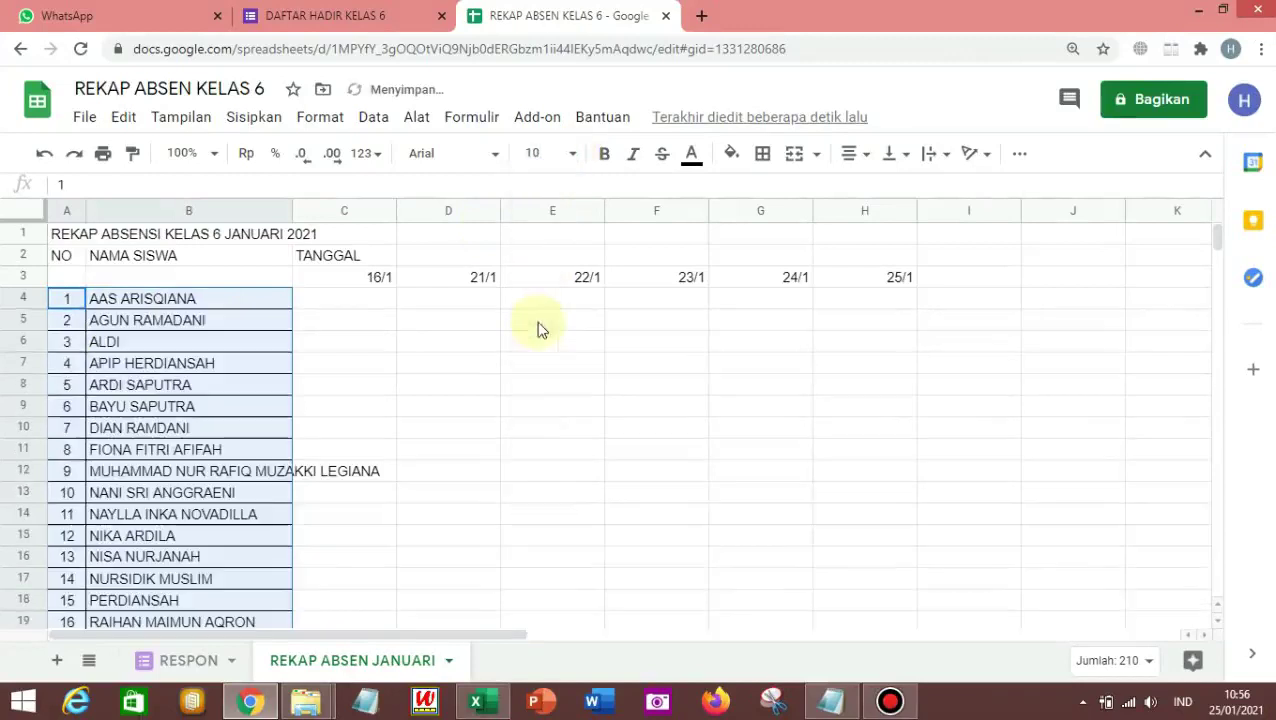
click(373, 366)
drag(293, 208, 389, 252)
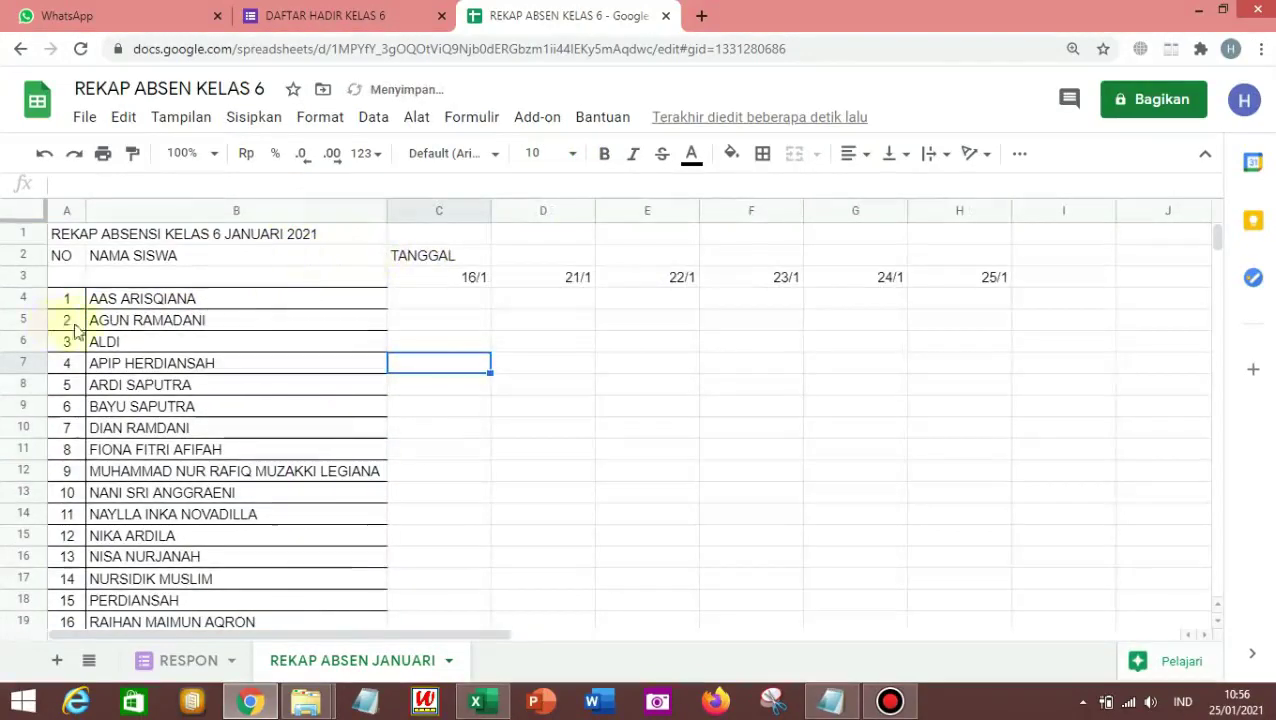
Merge cells A2:A3 for the NO header and centre its text horizontally.
click(70, 256)
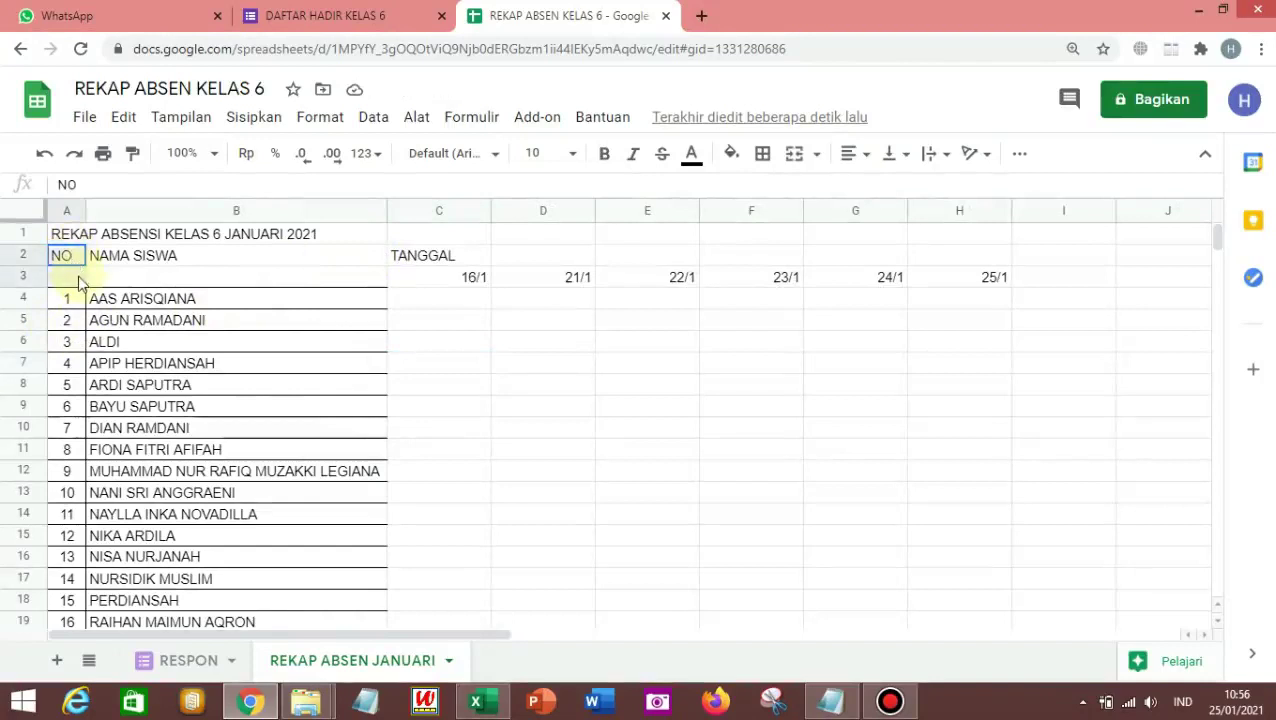
shift+click(77, 282)
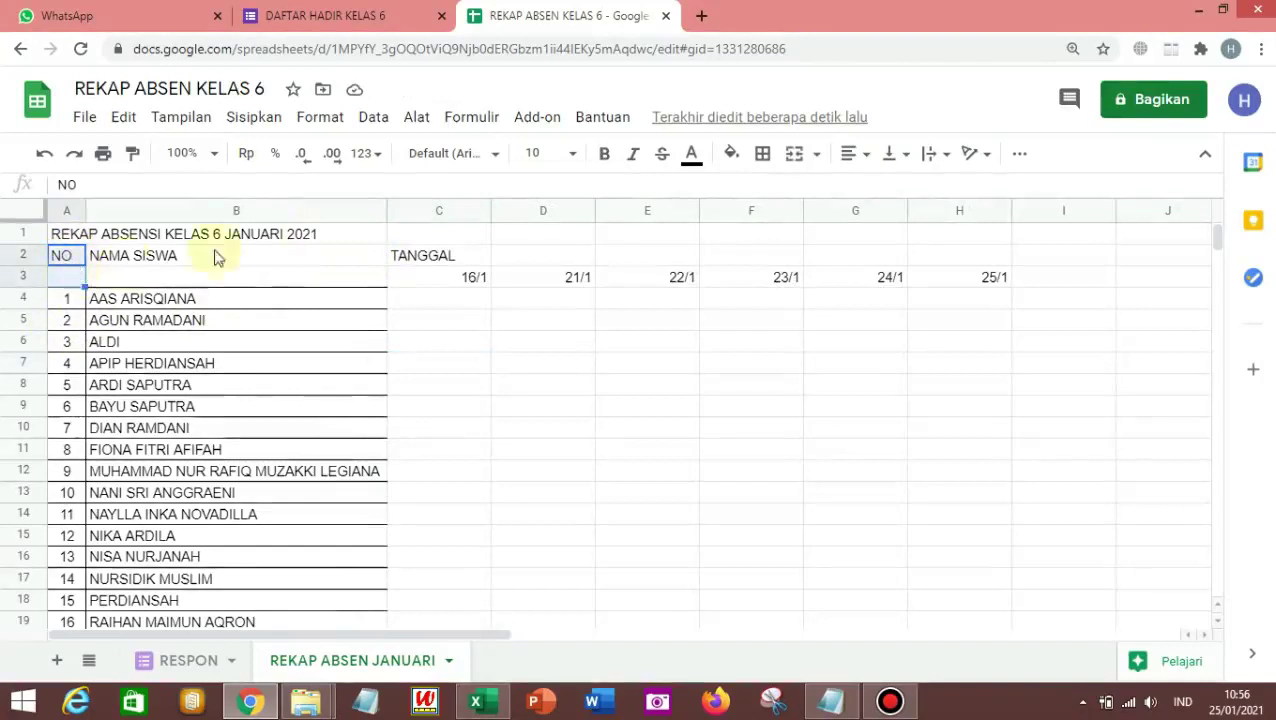
click(794, 158)
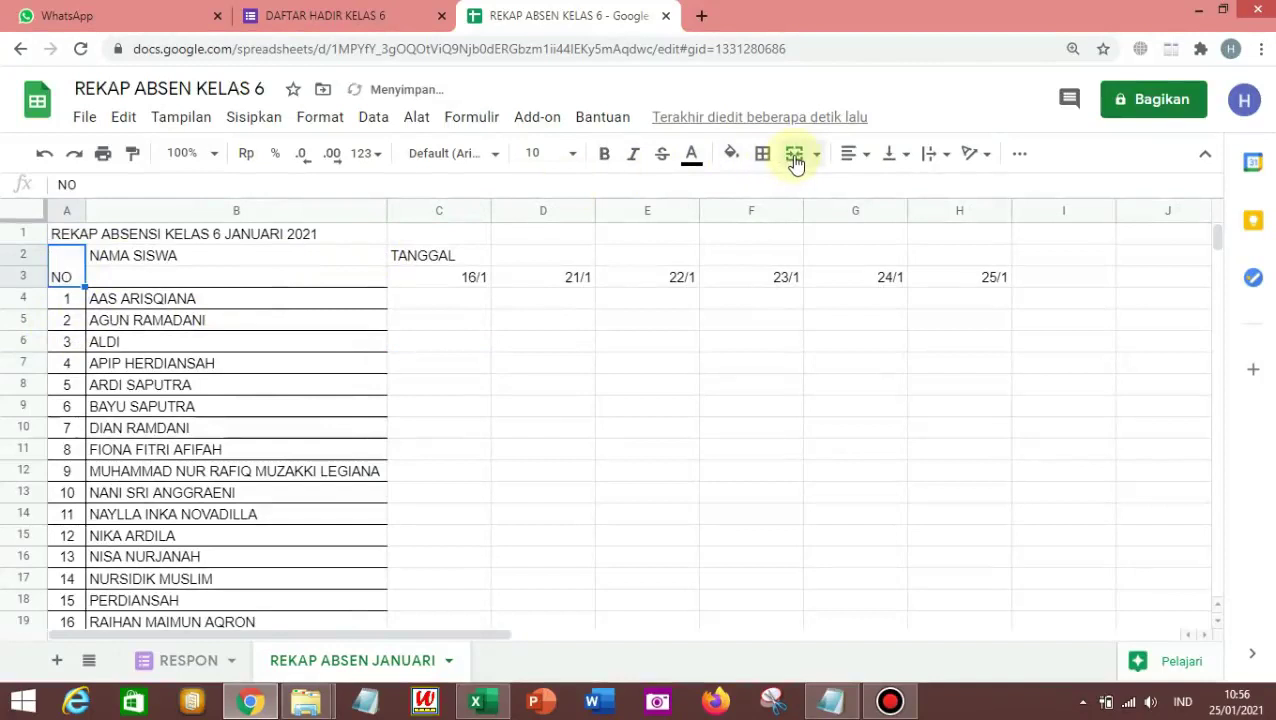
click(812, 157)
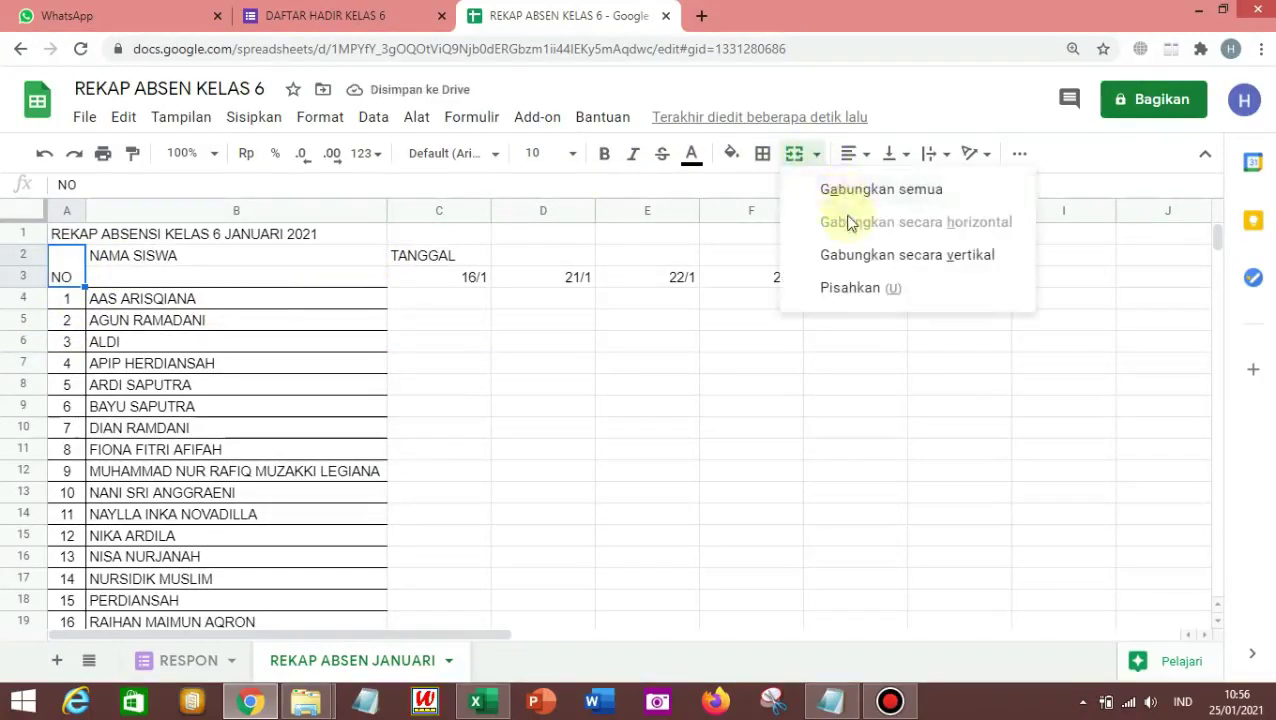
click(864, 155)
click(816, 153)
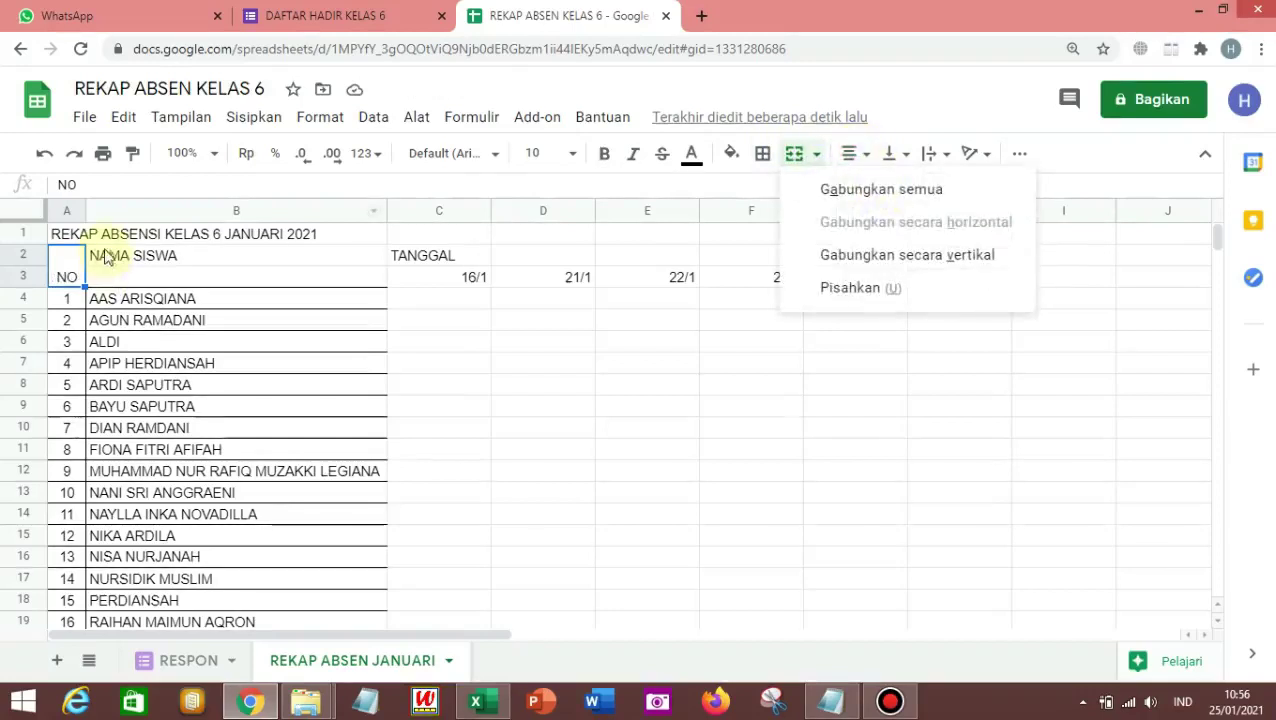
Merge cells B2:B3 for the NAMA SISWA header.
click(110, 256)
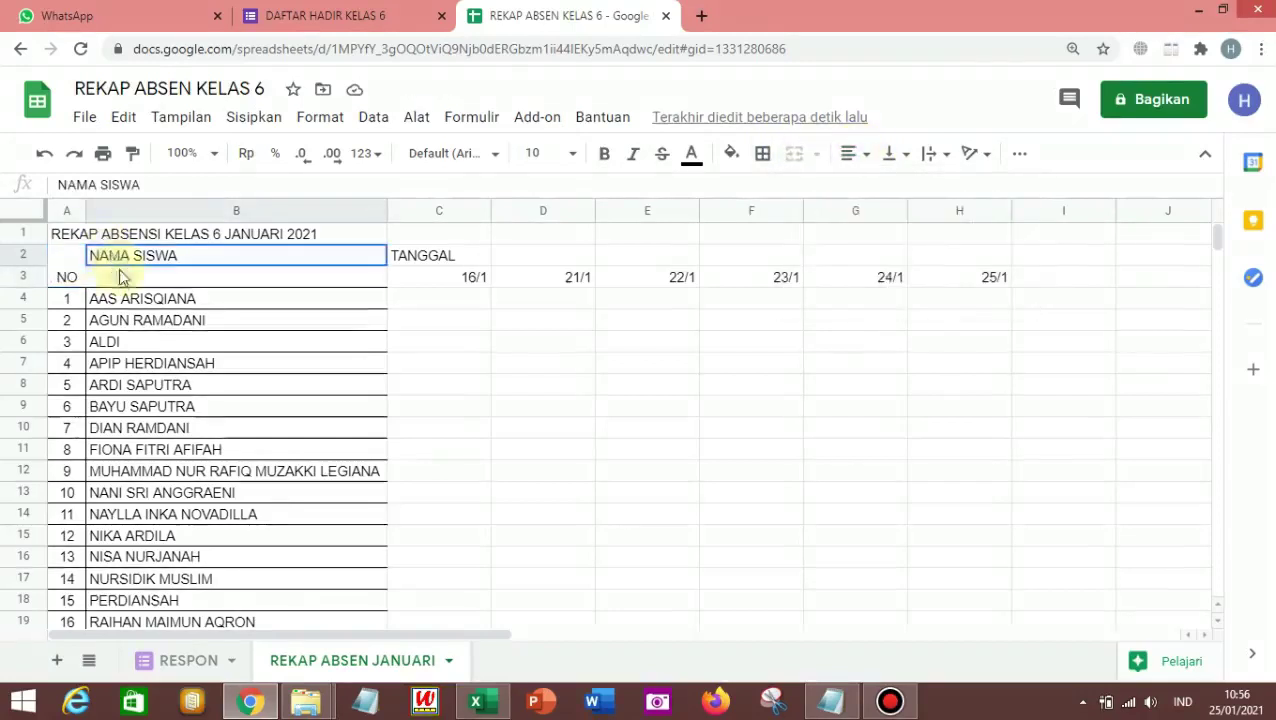
drag(117, 262, 122, 276)
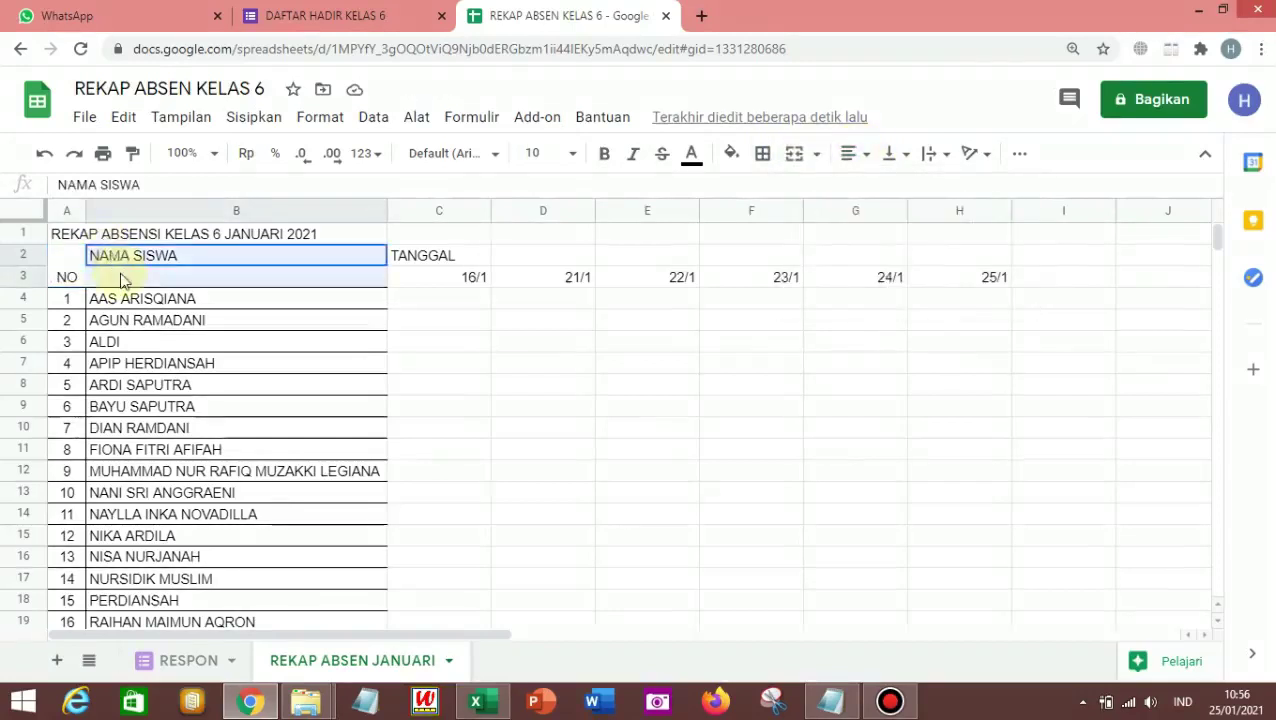
click(791, 158)
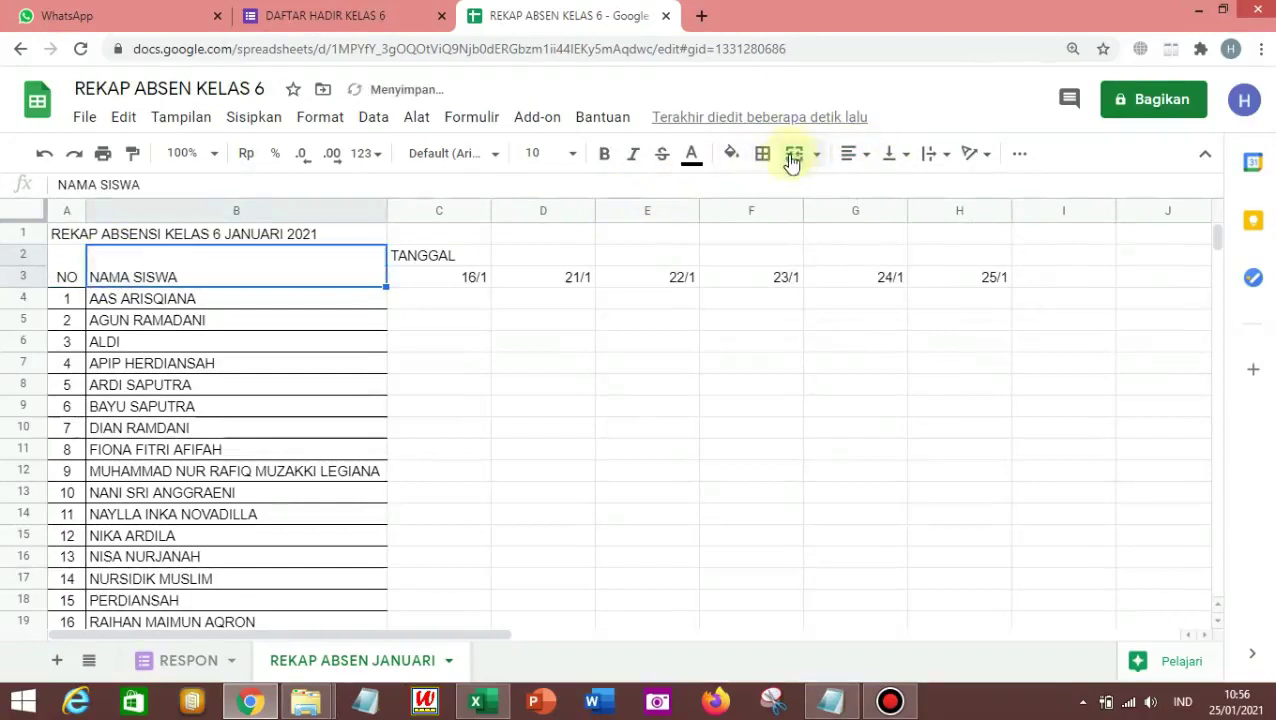
Merge cells C2:H2 for the TANGGAL header and centre its text horizontally across the date columns.
click(420, 259)
drag(422, 266, 958, 268)
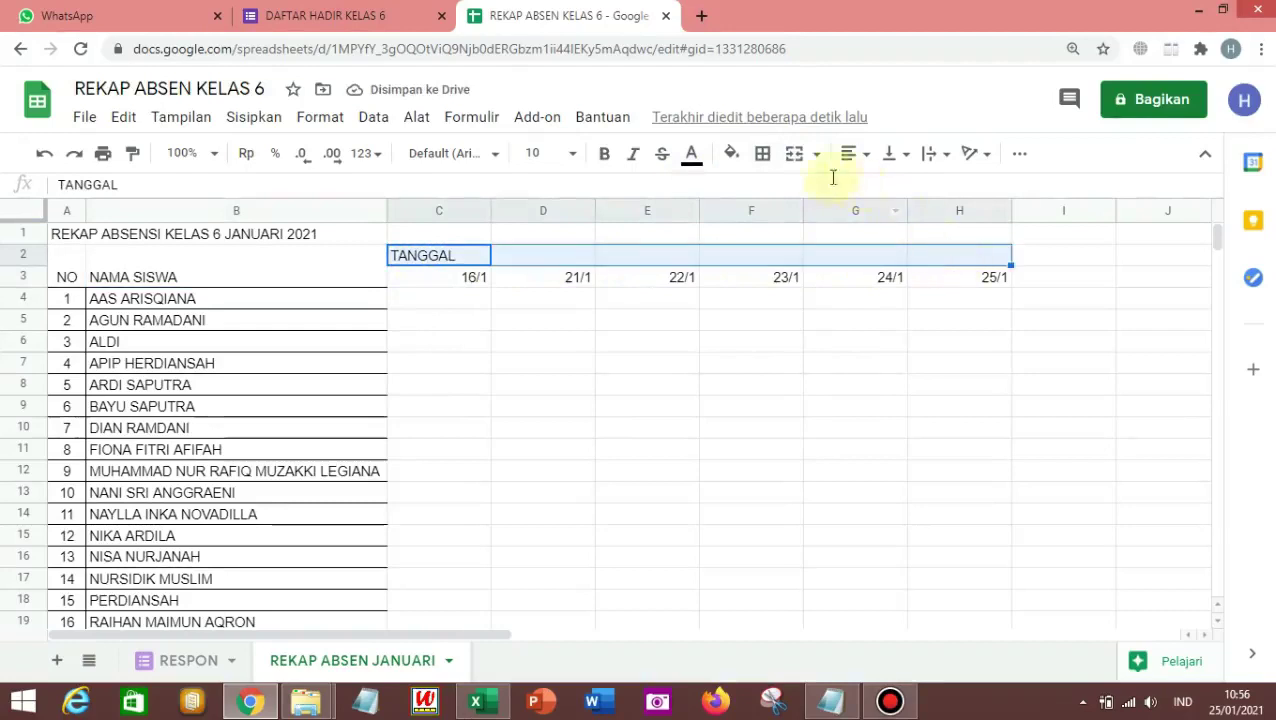
click(795, 157)
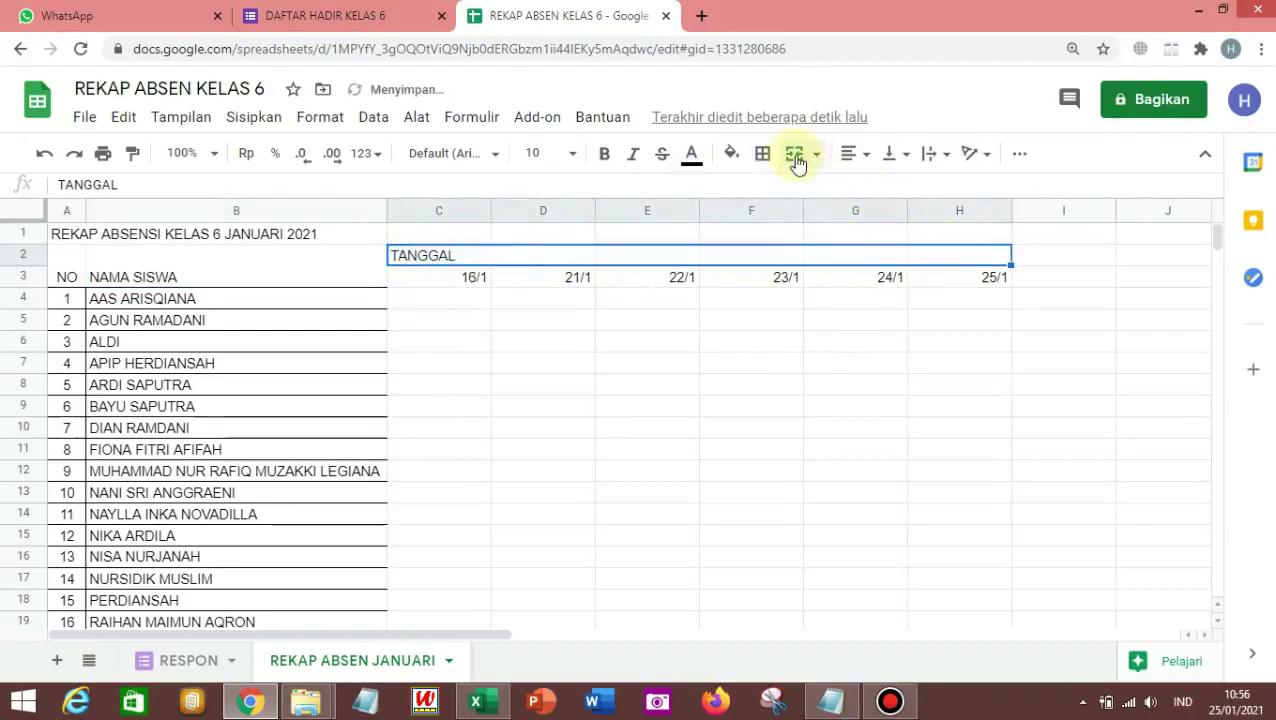
click(868, 157)
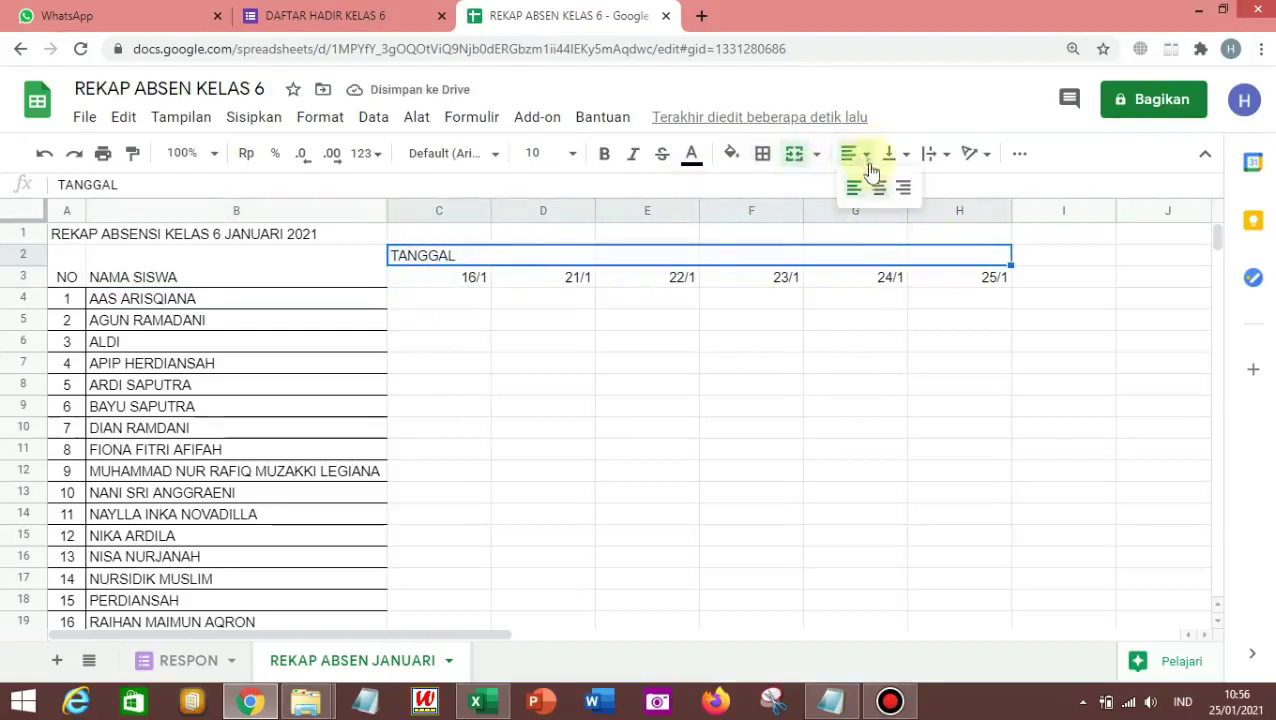
click(877, 191)
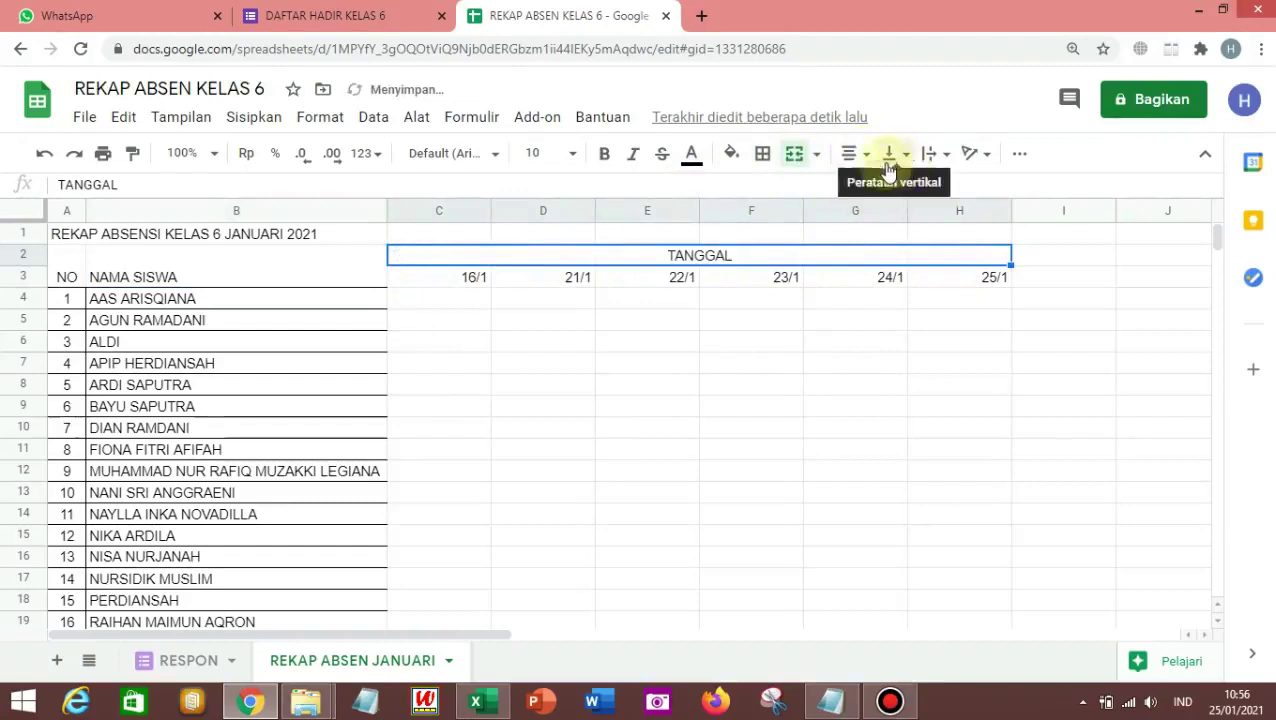
Centre the NAMA SISWA header both vertically and horizontally in its merged cell.
click(162, 270)
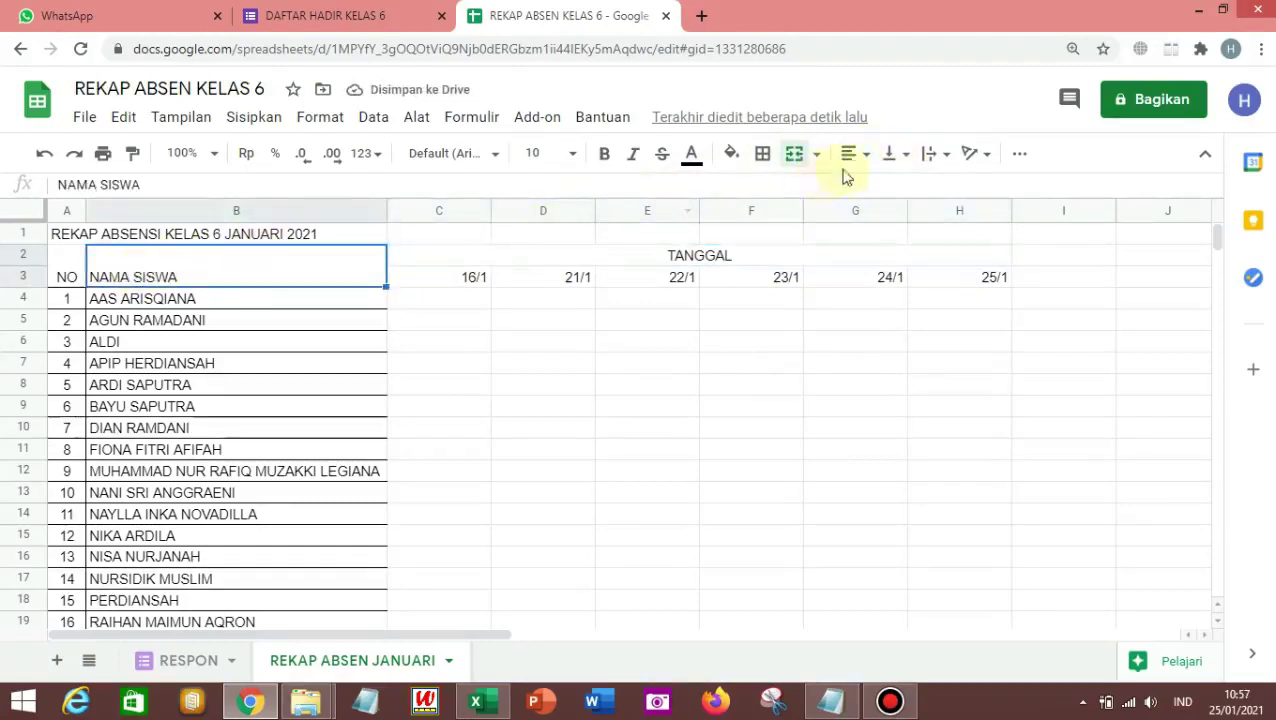
click(909, 162)
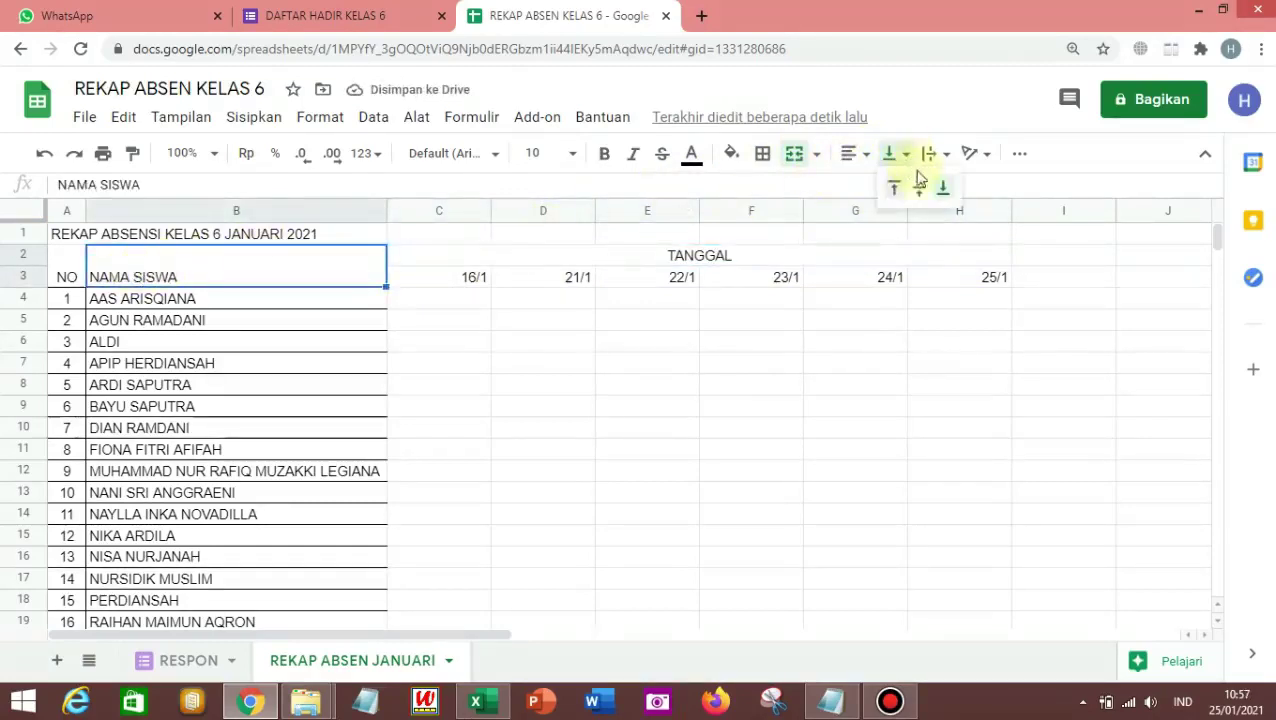
click(920, 188)
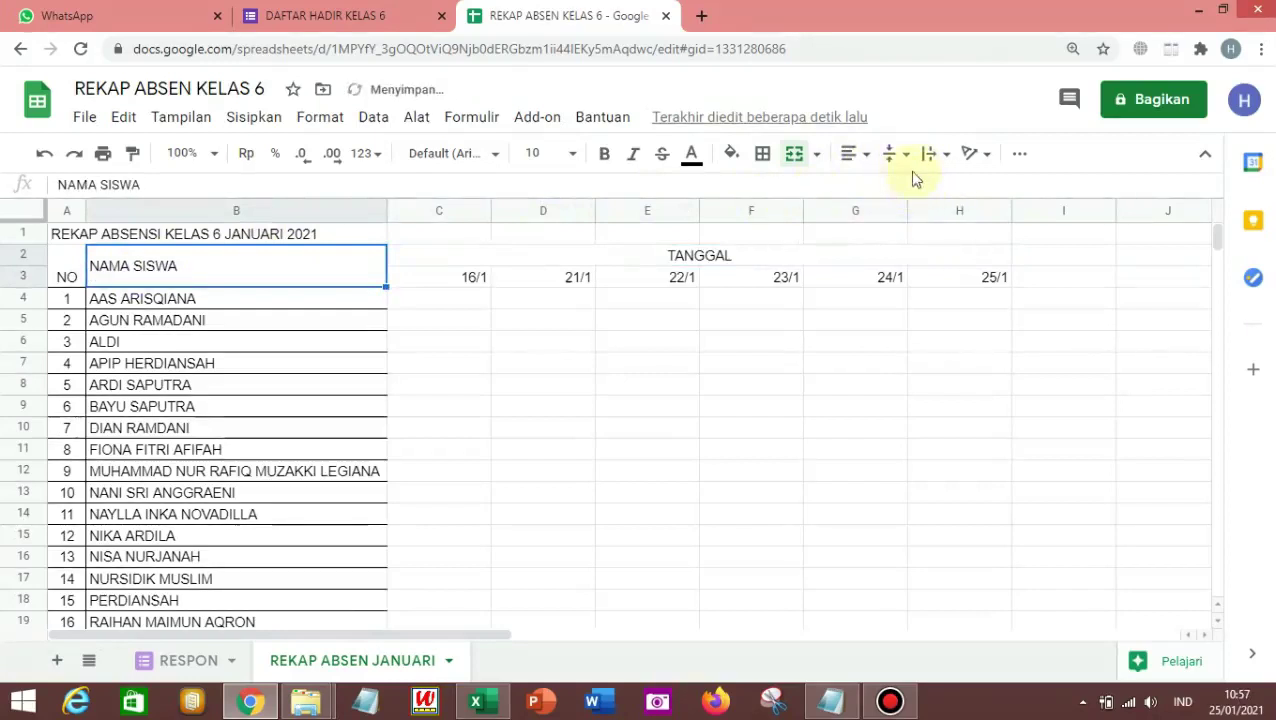
click(866, 156)
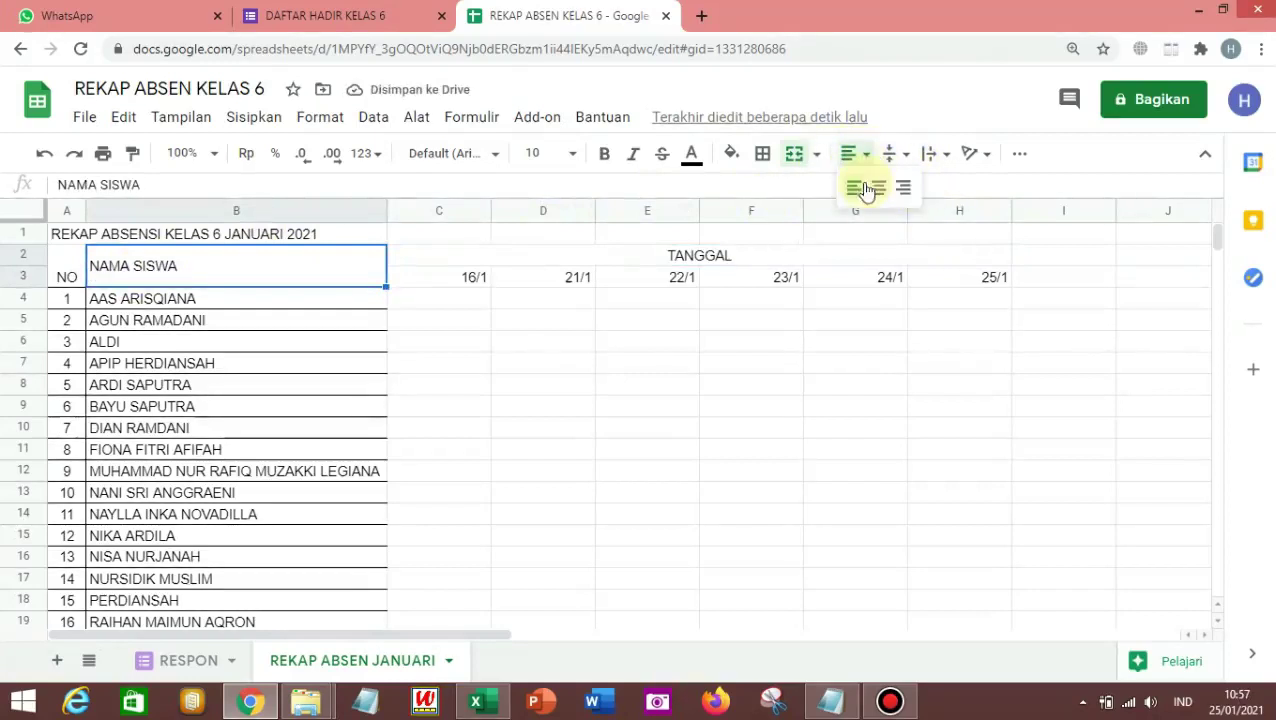
click(874, 188)
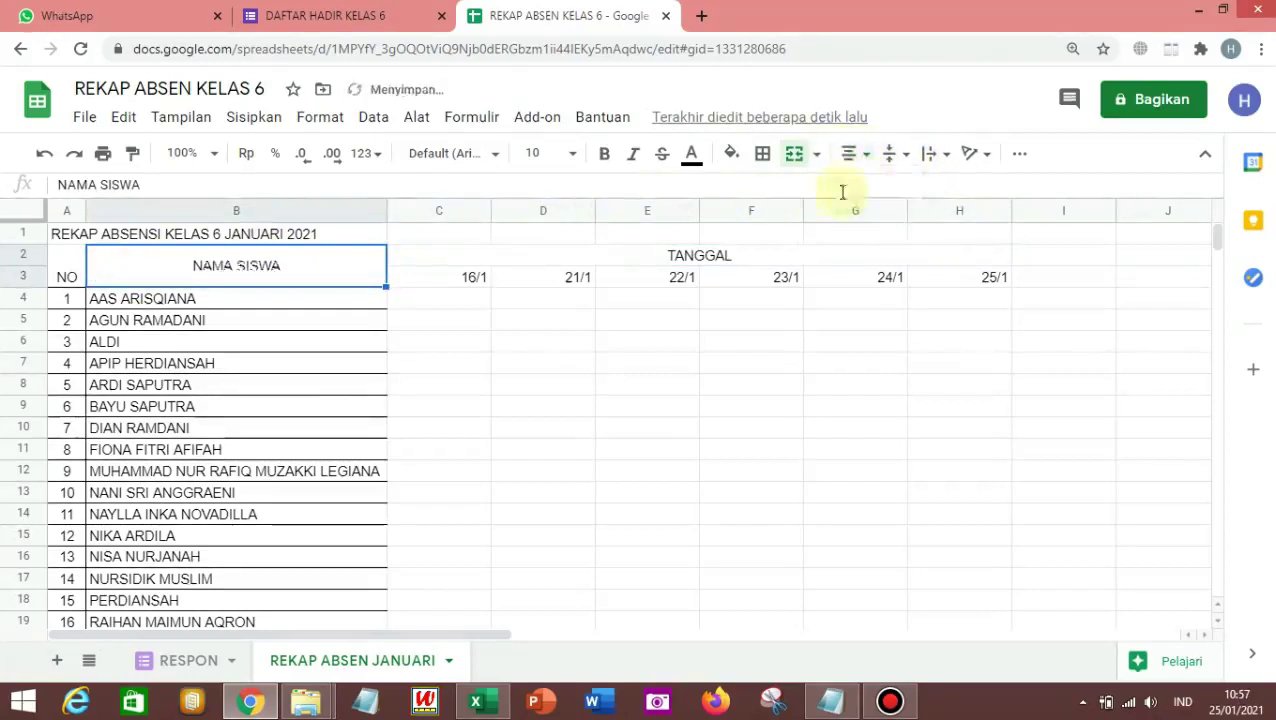
Align the NO header to the vertical middle of its merged cell.
click(64, 276)
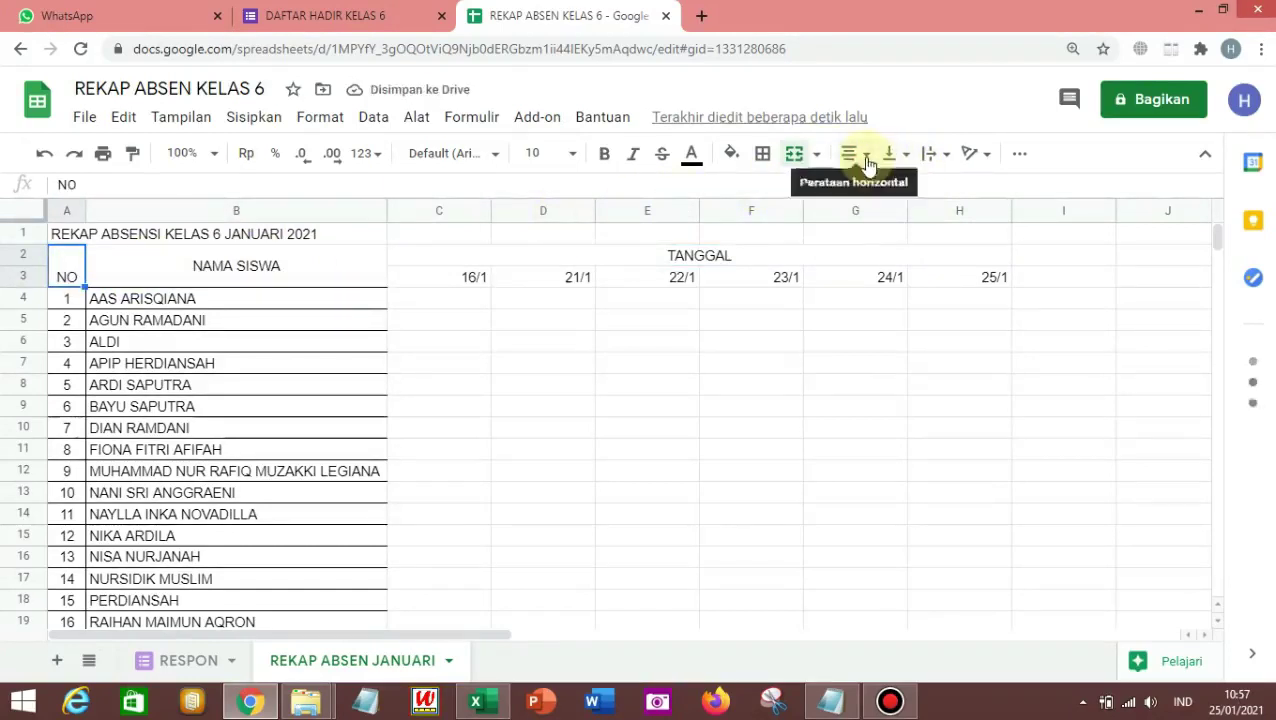
click(907, 158)
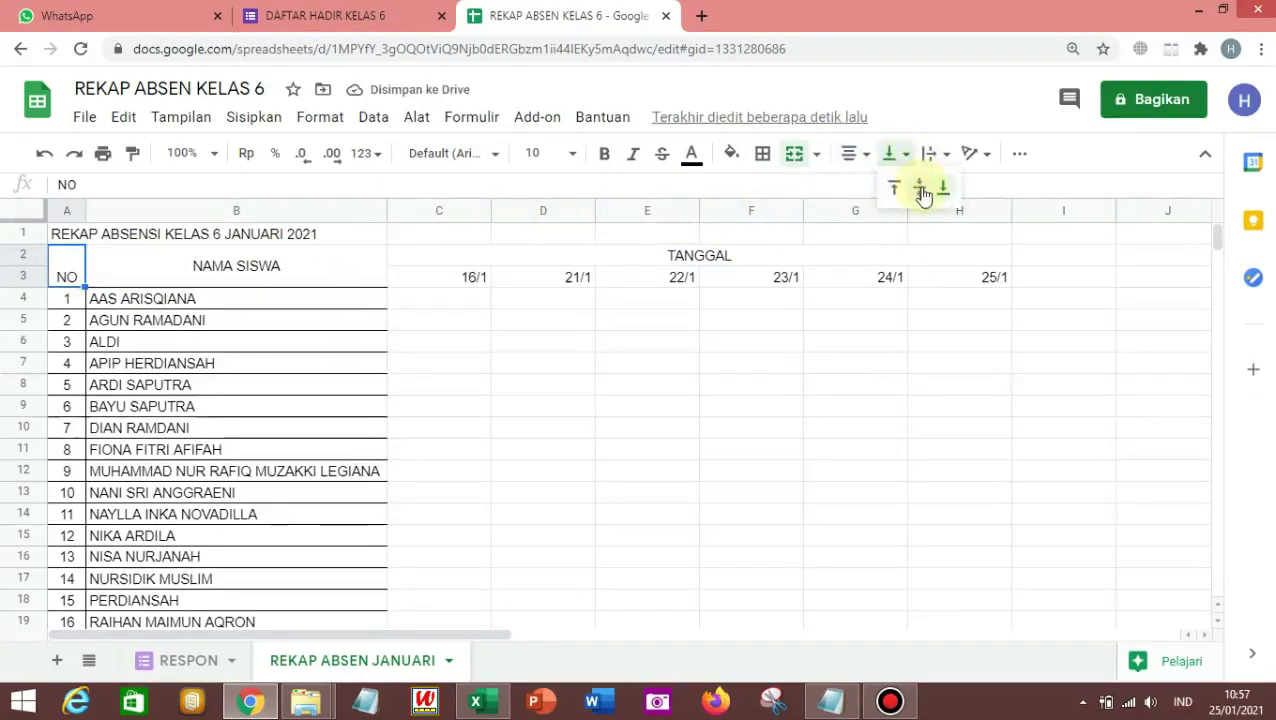
click(920, 189)
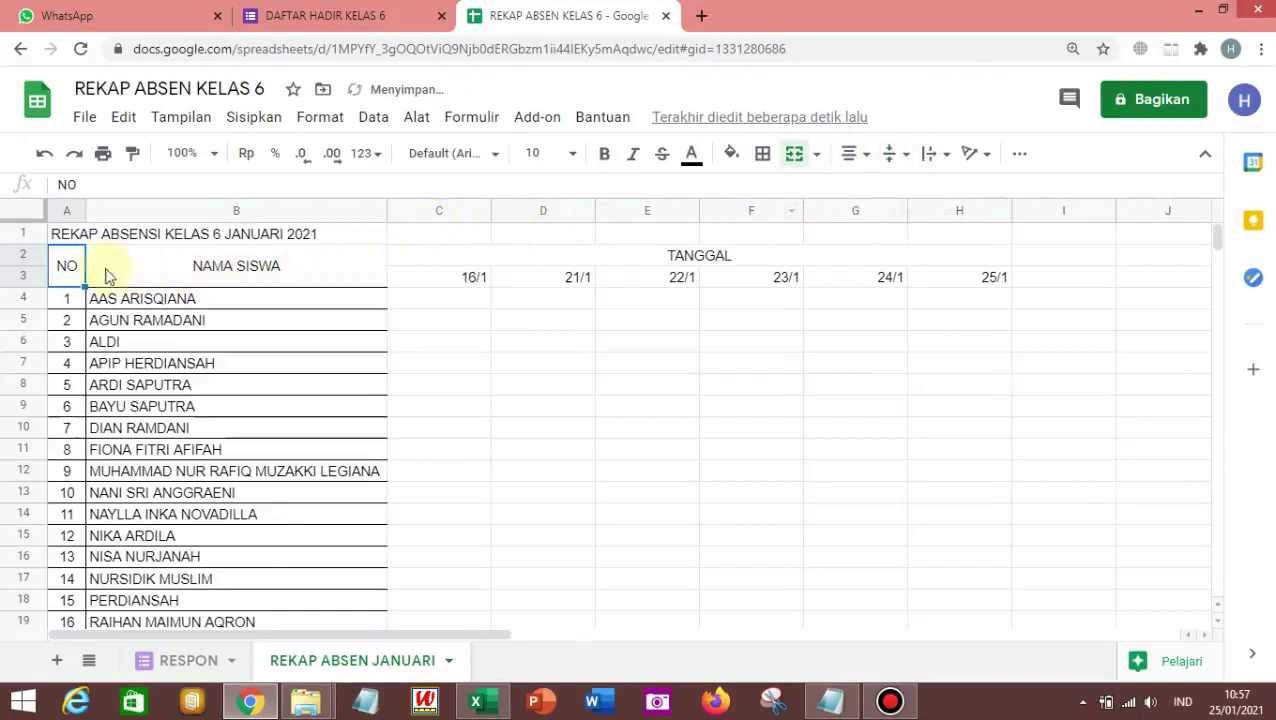
Apply all borders to the recap table range A2:H23.
drag(94, 266, 838, 456)
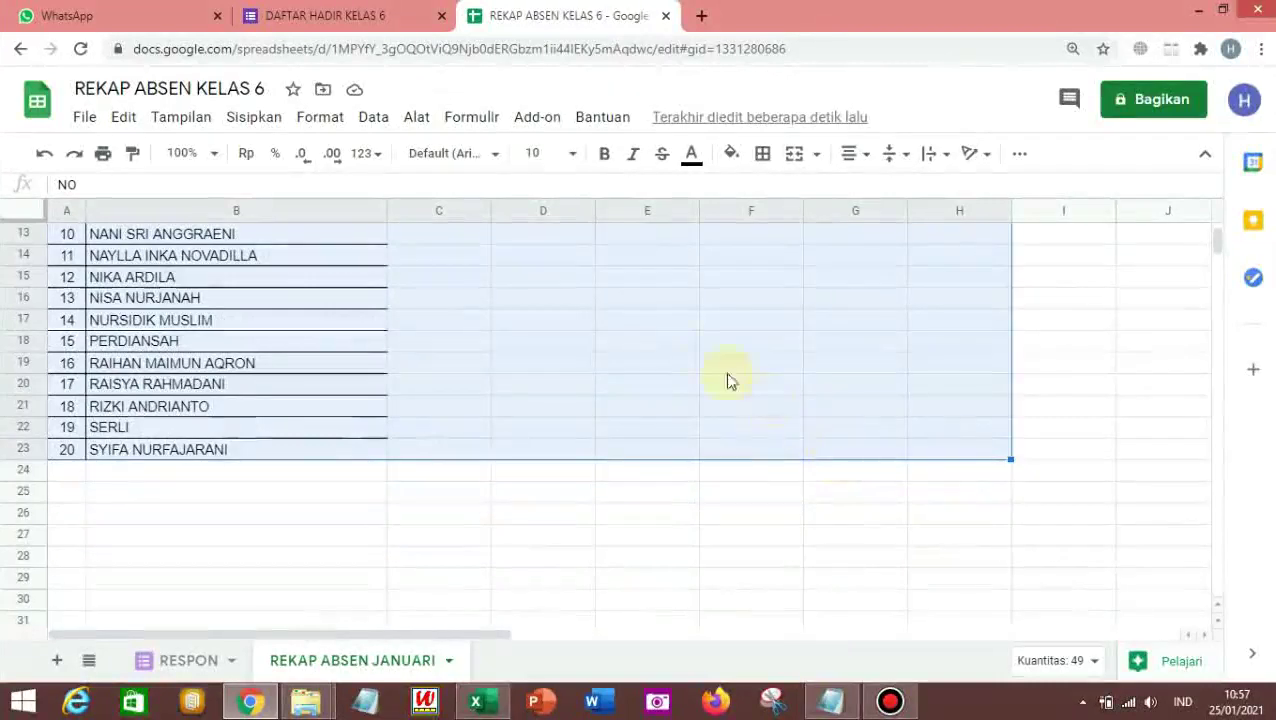
click(766, 156)
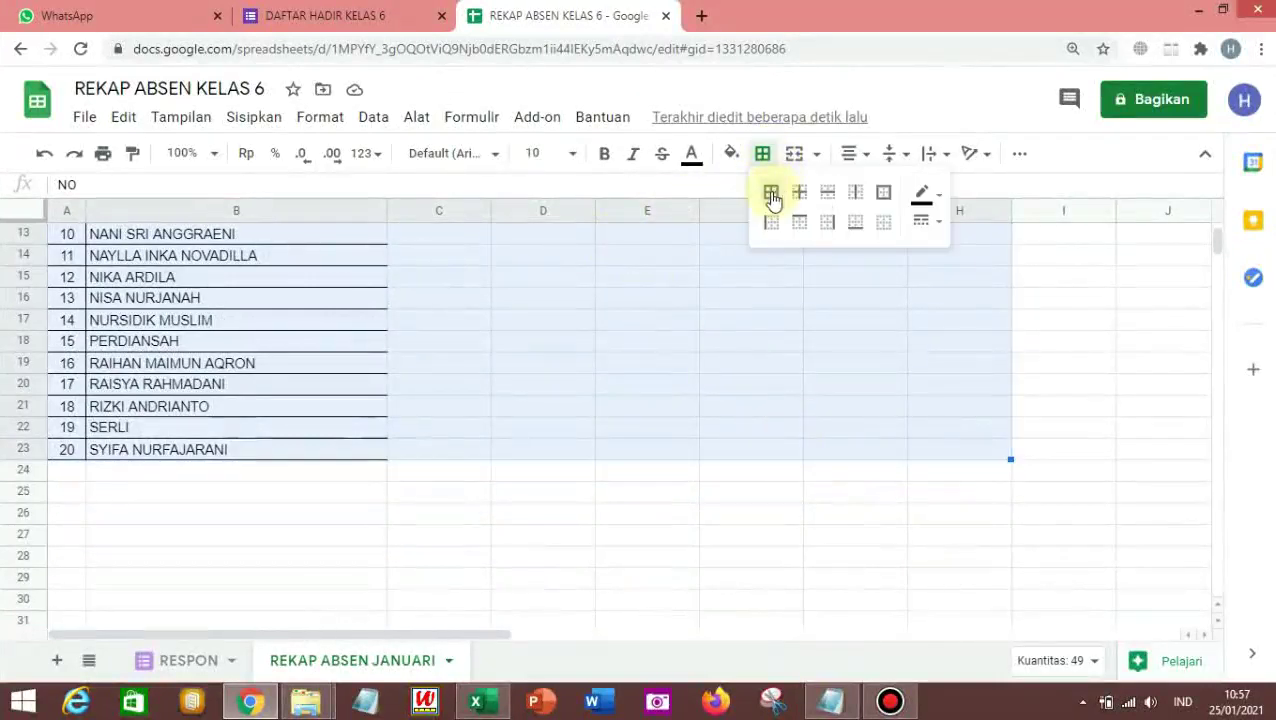
click(771, 195)
scroll(542, 301, up, 5)
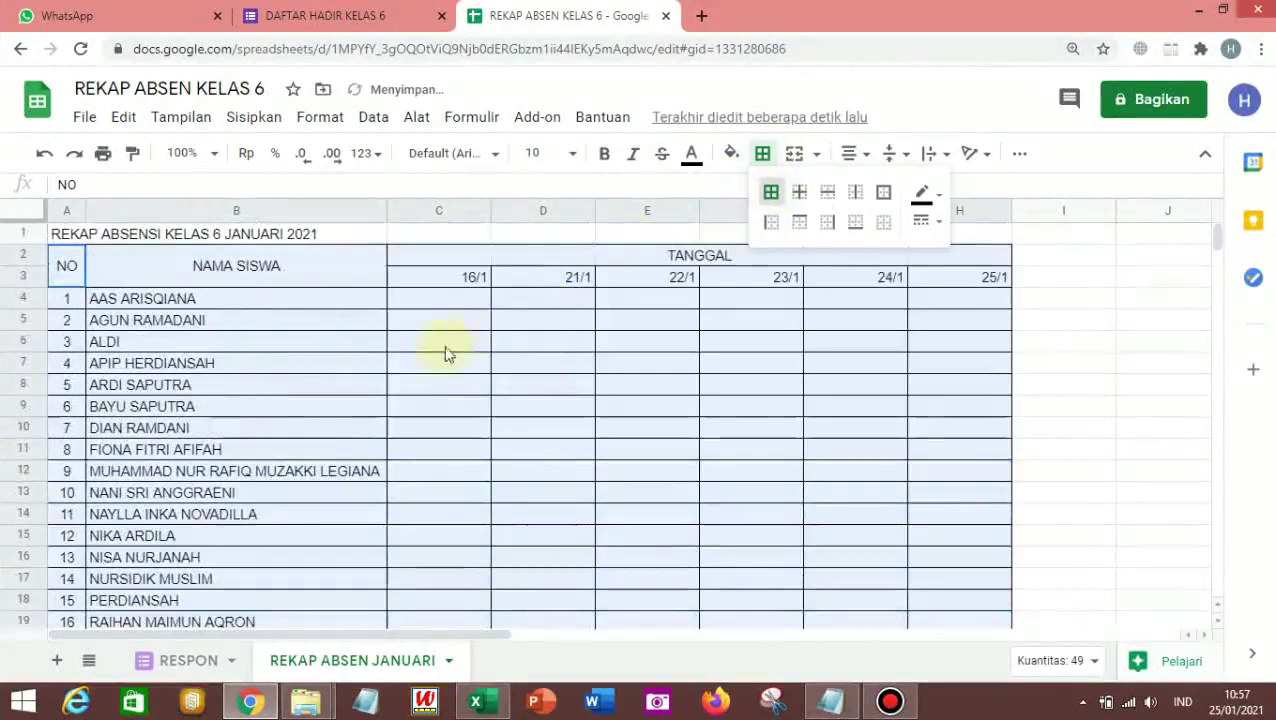
click(486, 263)
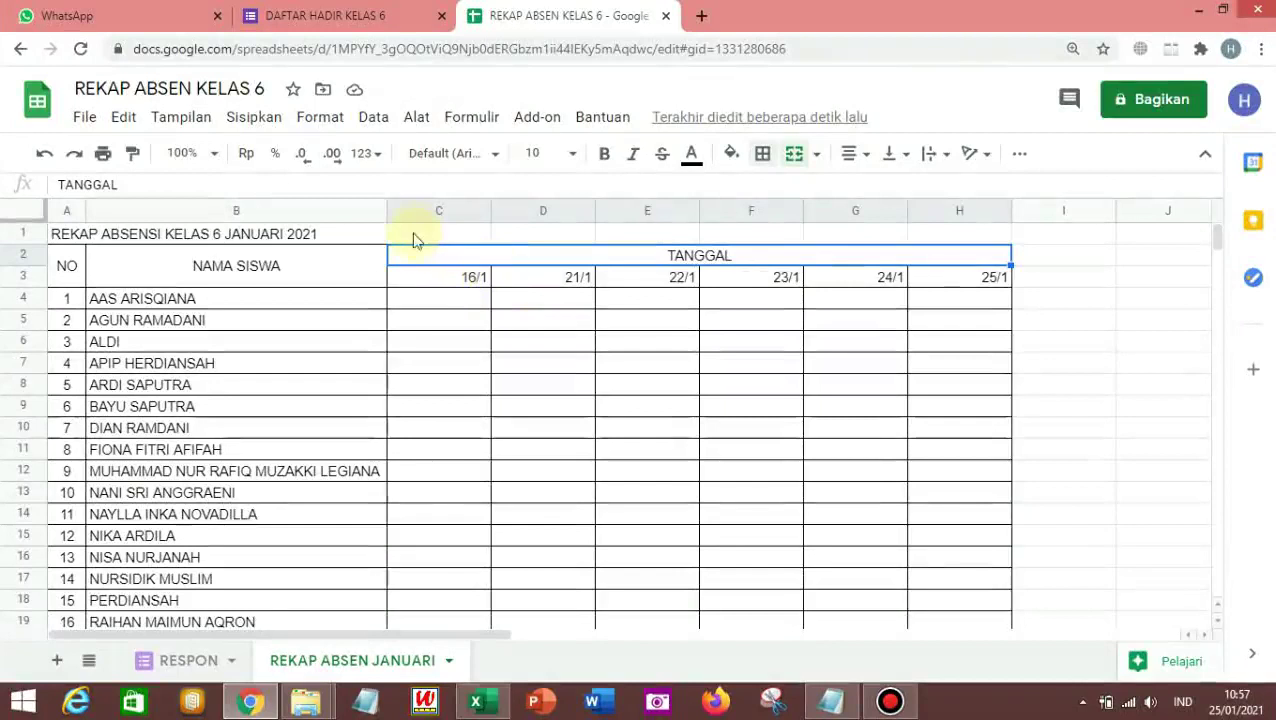
Resize the date columns C to H together to a narrower uniform pixel width.
click(439, 210)
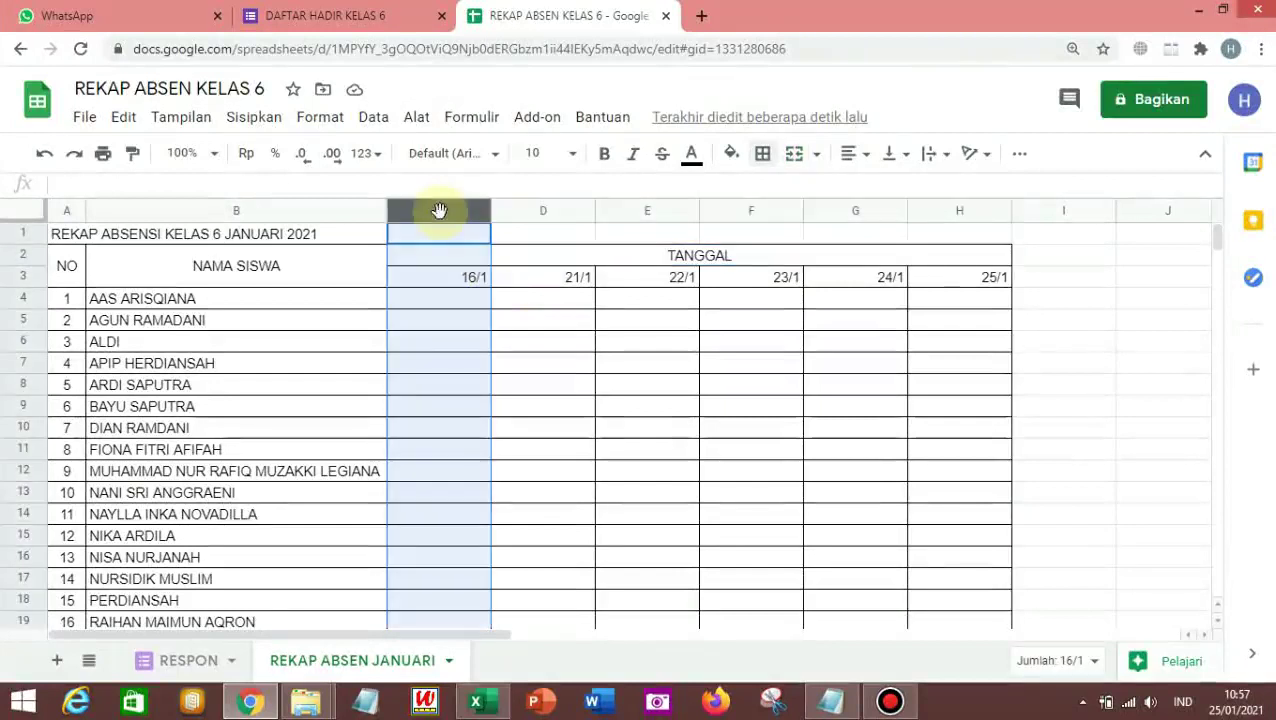
key(shift+Right)
key(shift+Right)
key(shift+Right)
key(shift+Right)
key(shift+Right)
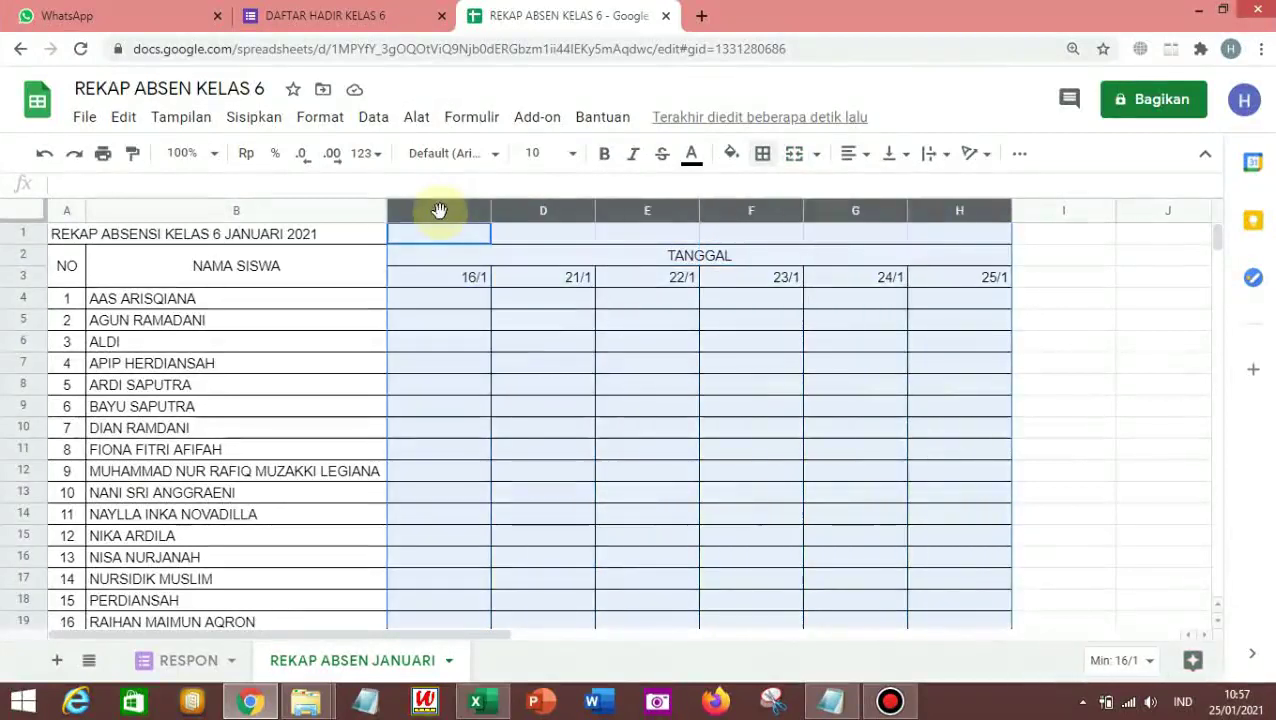
right_click(441, 220)
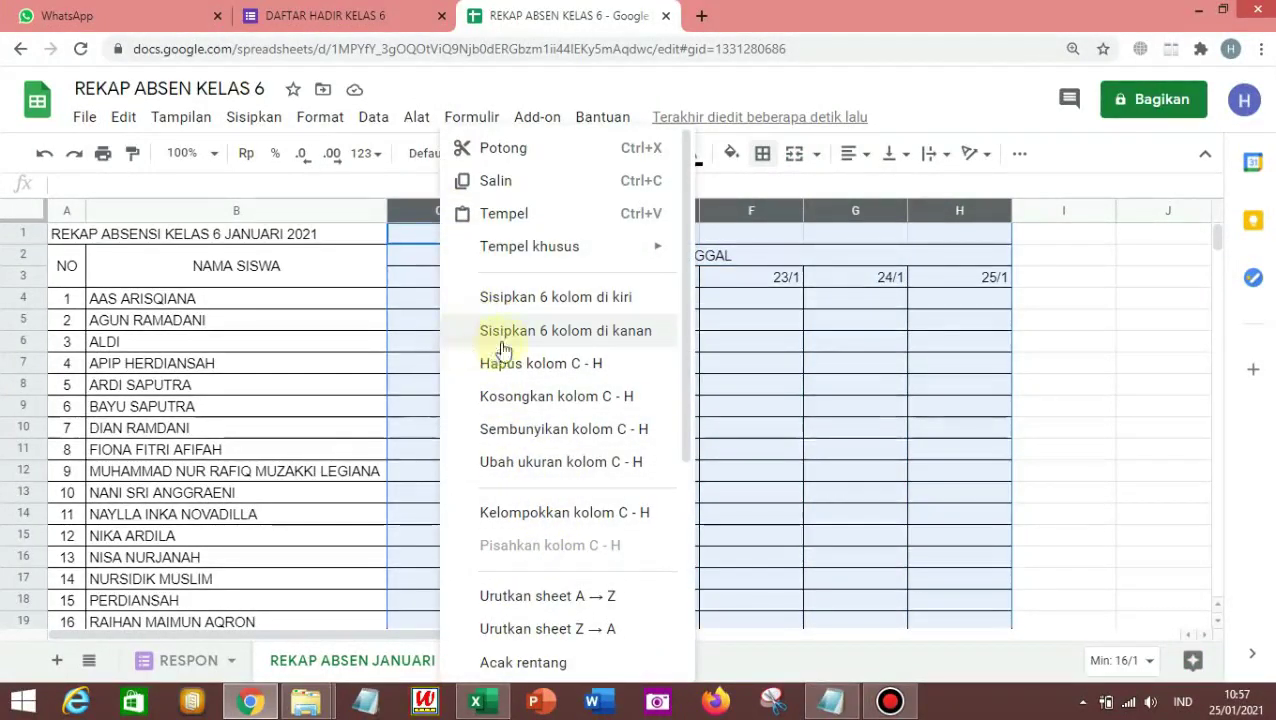
click(535, 466)
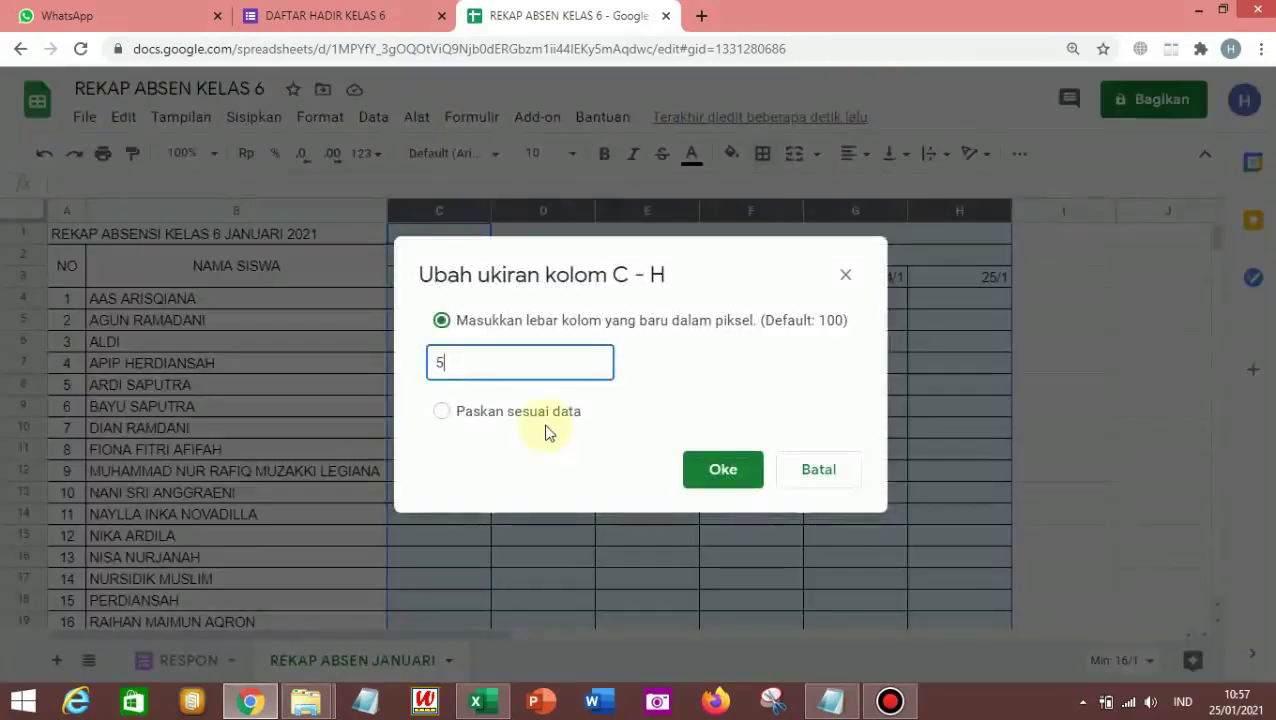
click(721, 480)
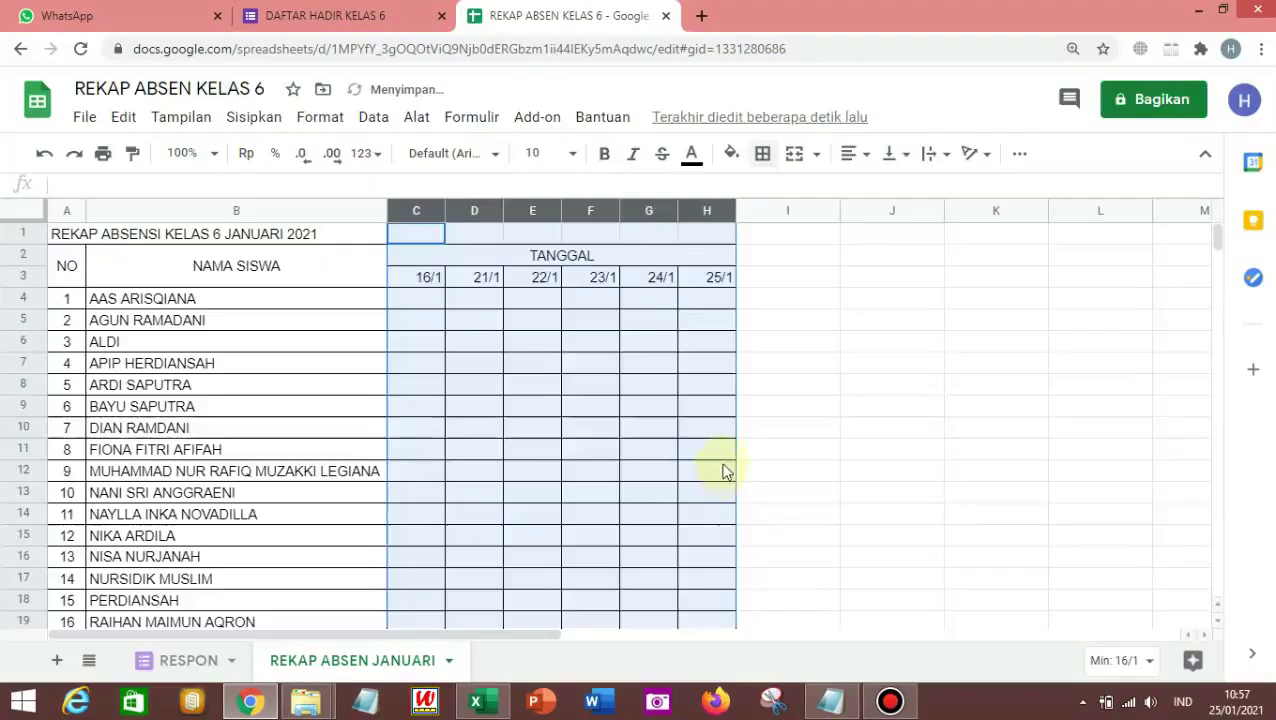
click(790, 386)
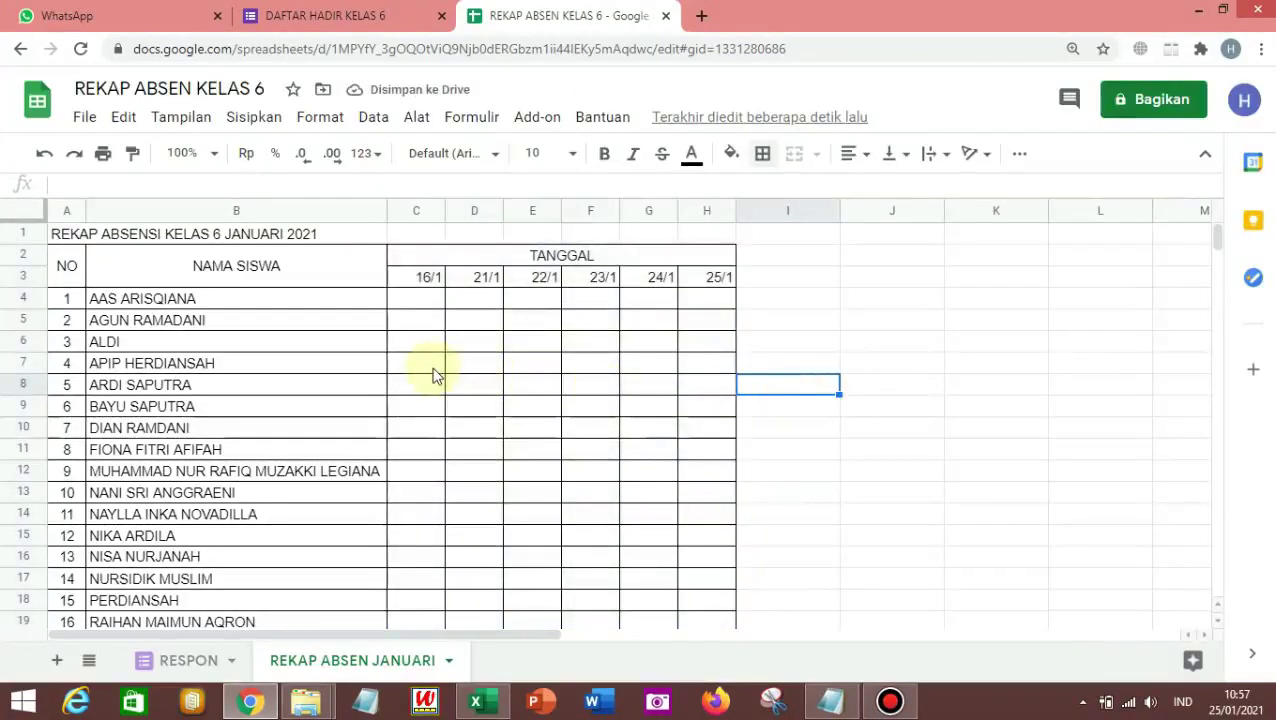
Centre the dates in C3:H3 horizontally.
drag(427, 277, 689, 288)
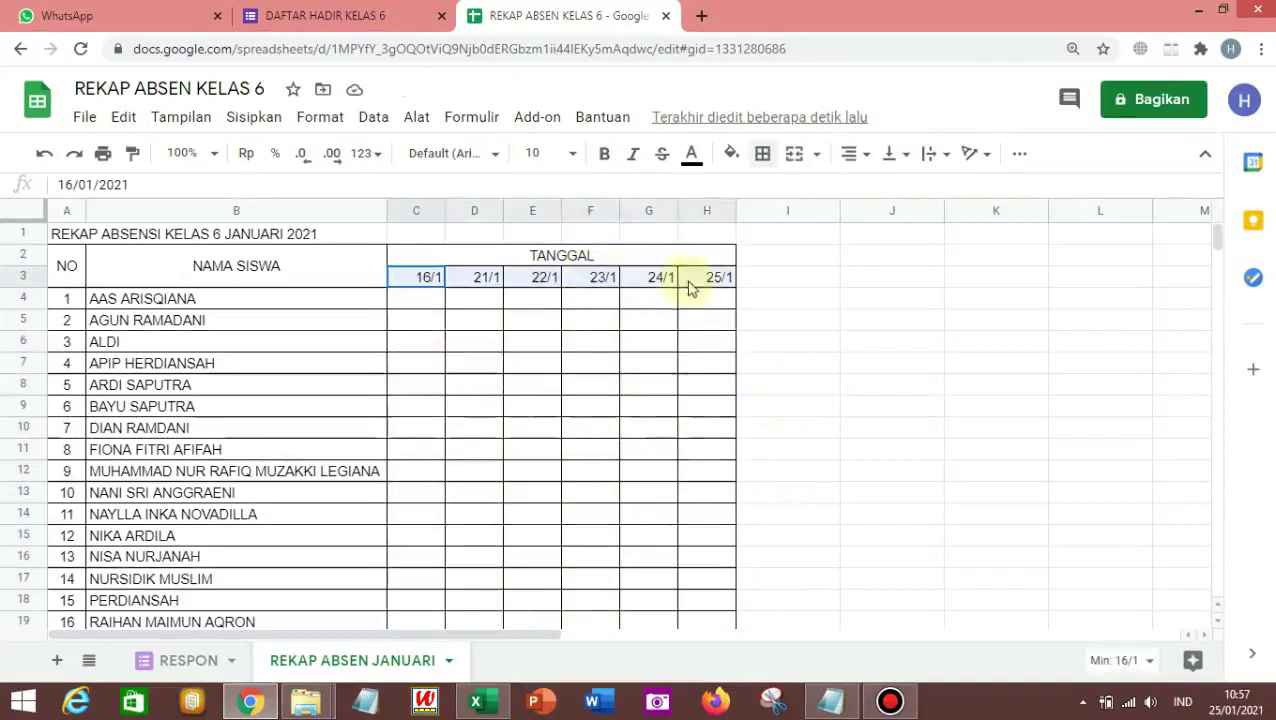
click(864, 156)
click(876, 192)
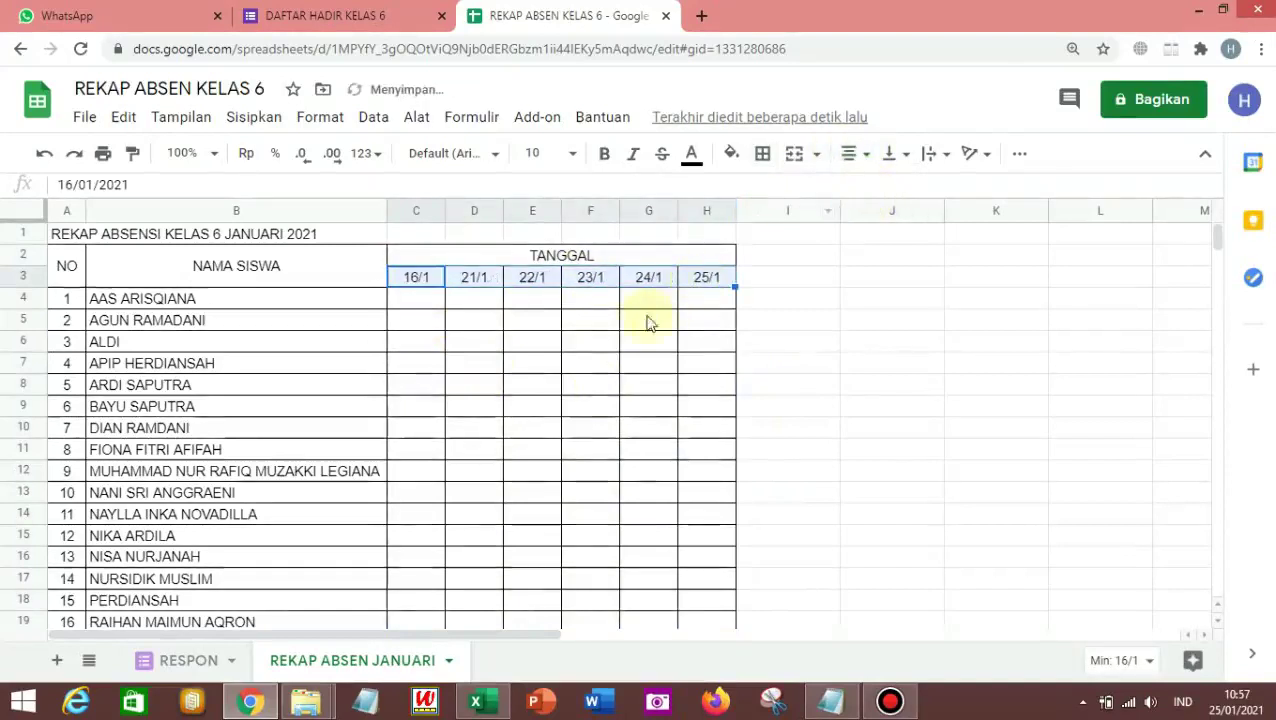
Switch to Notepad and copy the IFERROR/VLOOKUP formula under REKAP in rumus absen.txt.
click(592, 344)
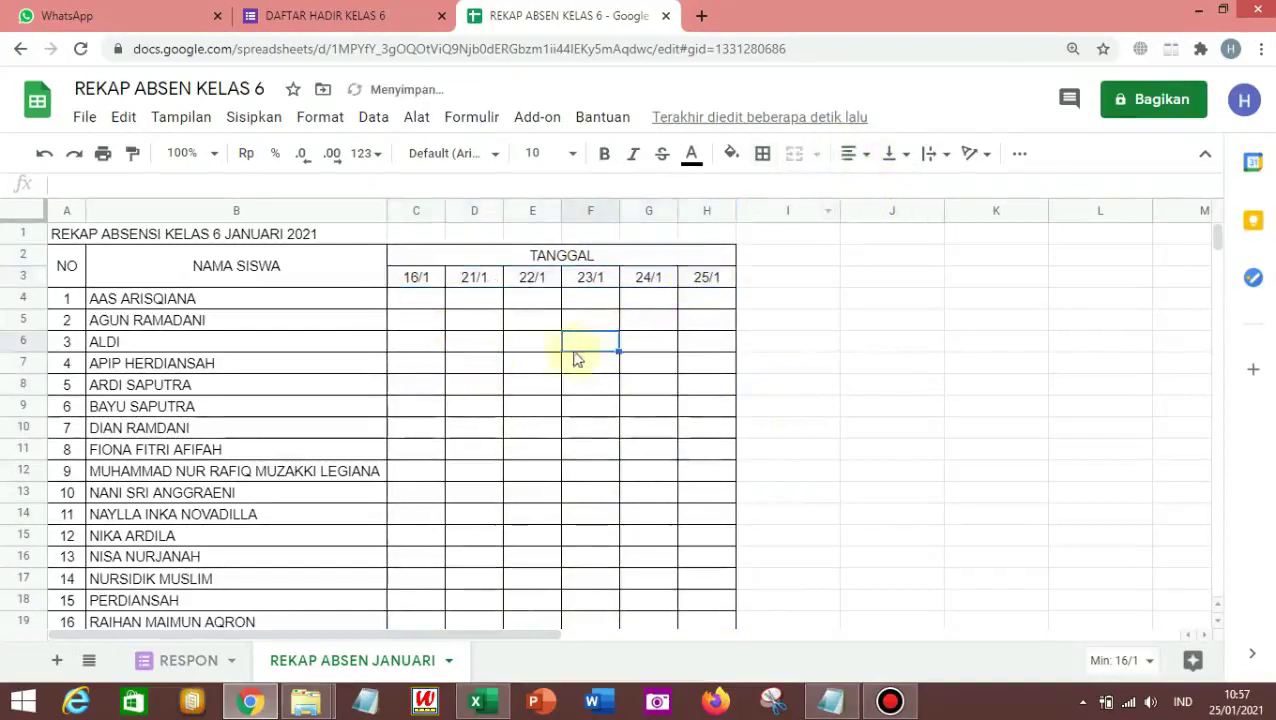
click(416, 303)
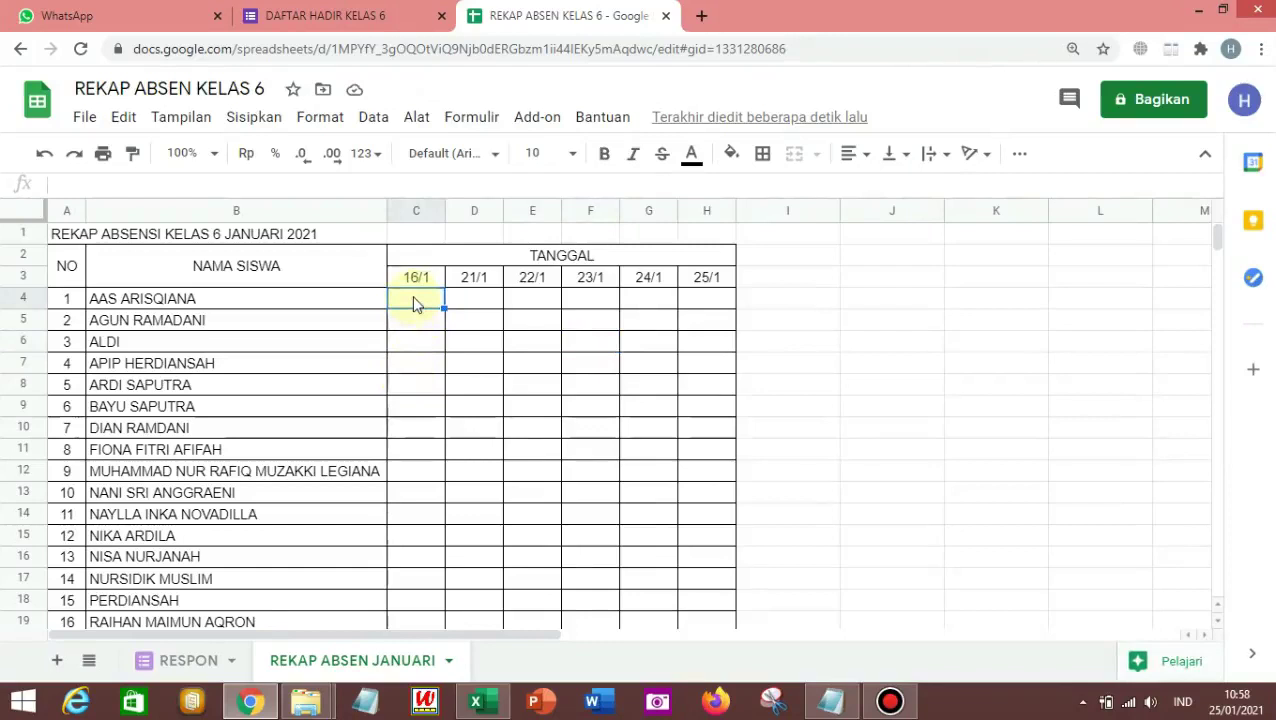
click(832, 703)
click(570, 421)
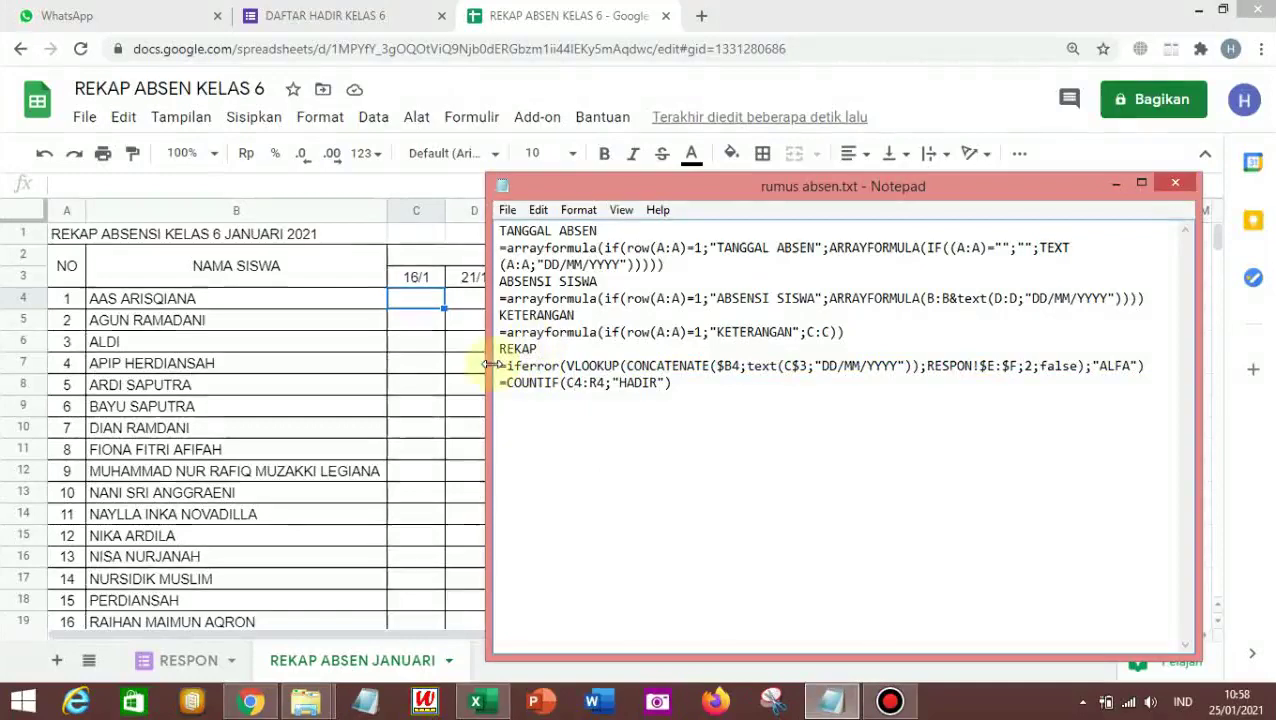
drag(500, 367, 1153, 368)
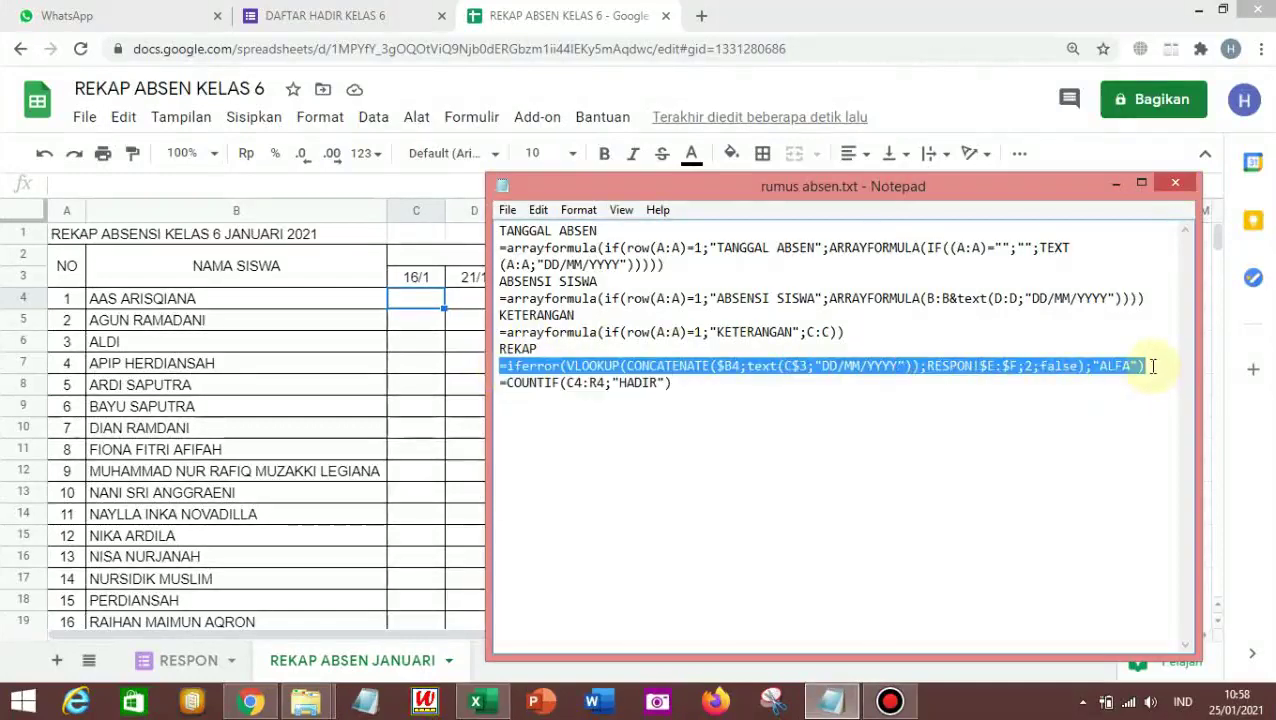
right_click(1136, 360)
click(1107, 421)
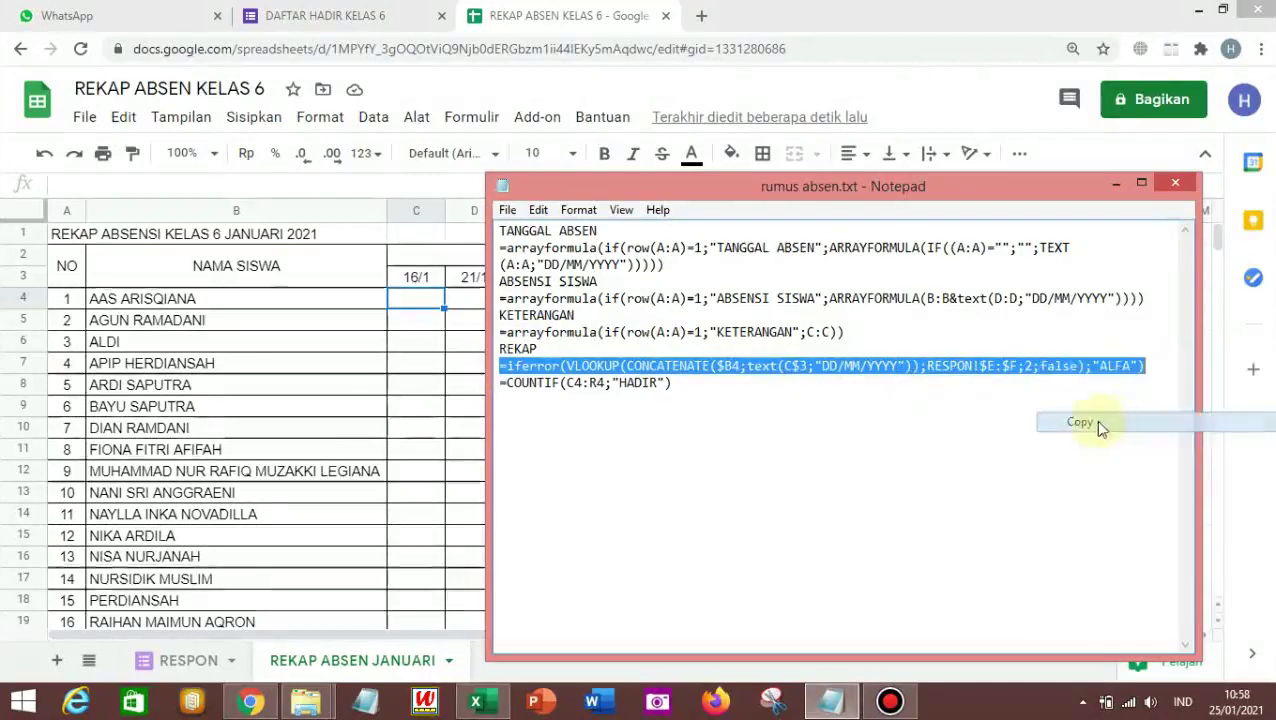
Back in the Google Sheets recap, paste =iferror(VLOOKUP(CONCATENATE($B4;text(C$3;"DD/MM/YYYY"));RESPON!$E:$F;2;false);"ALFA") into C4.
click(437, 388)
click(408, 305)
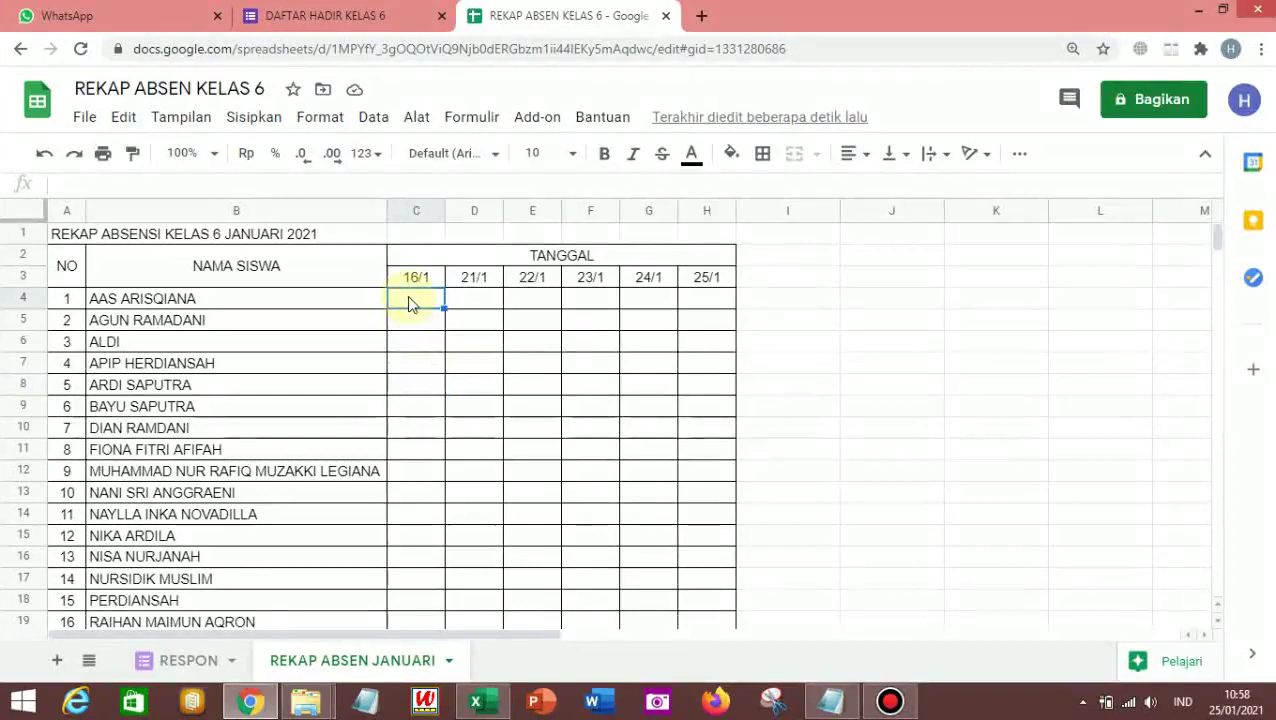
right_click(407, 295)
click(489, 214)
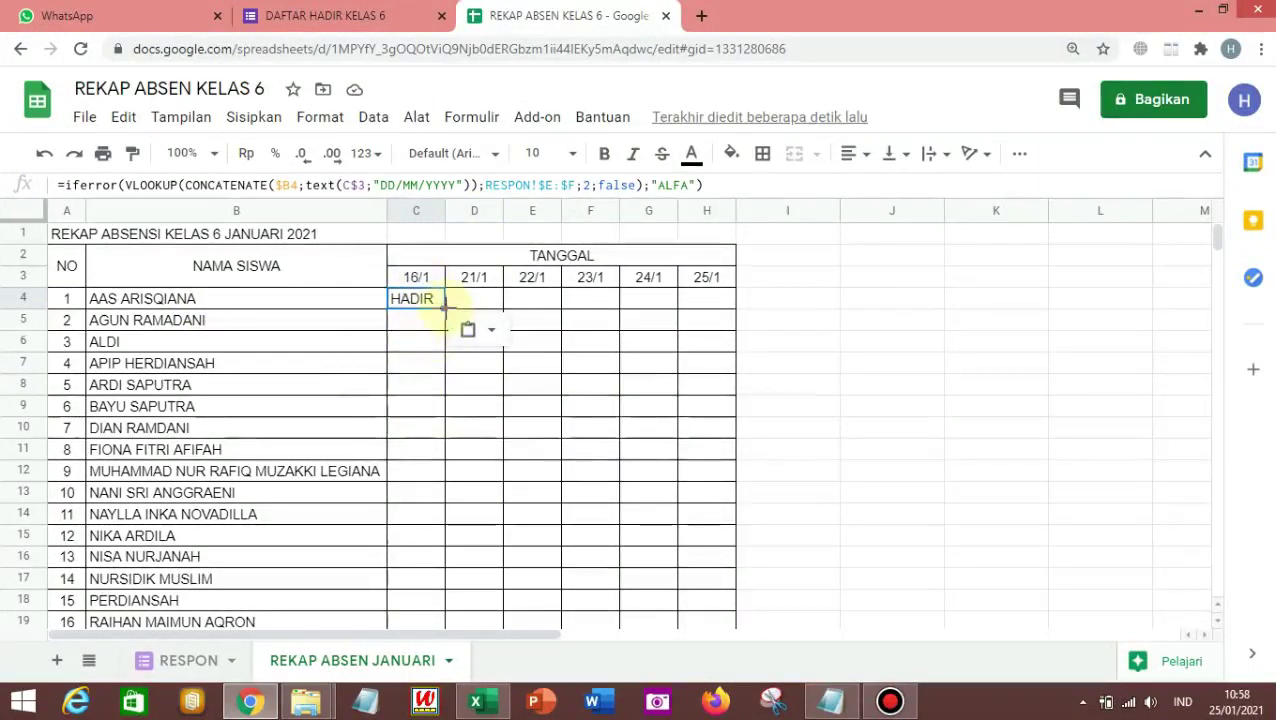
Fill the C4 formula across to H4 and down to row 23, and review the filled table.
drag(459, 308, 697, 308)
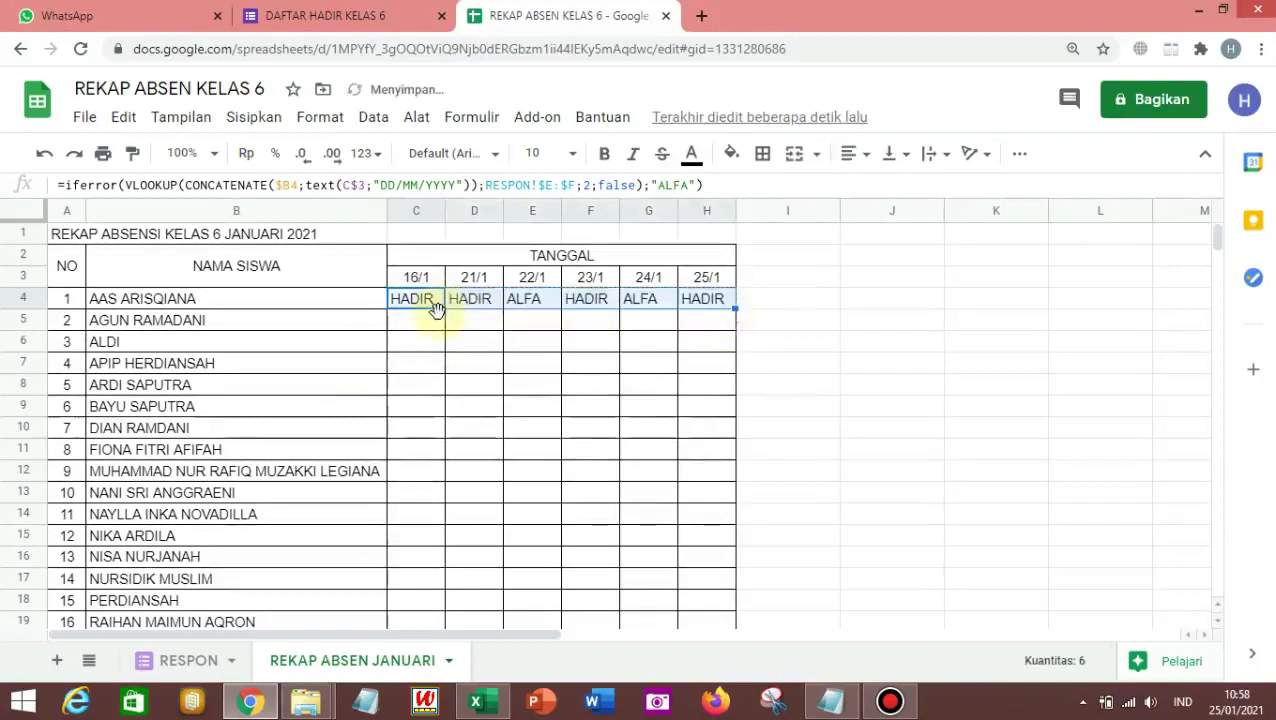
drag(735, 308, 727, 514)
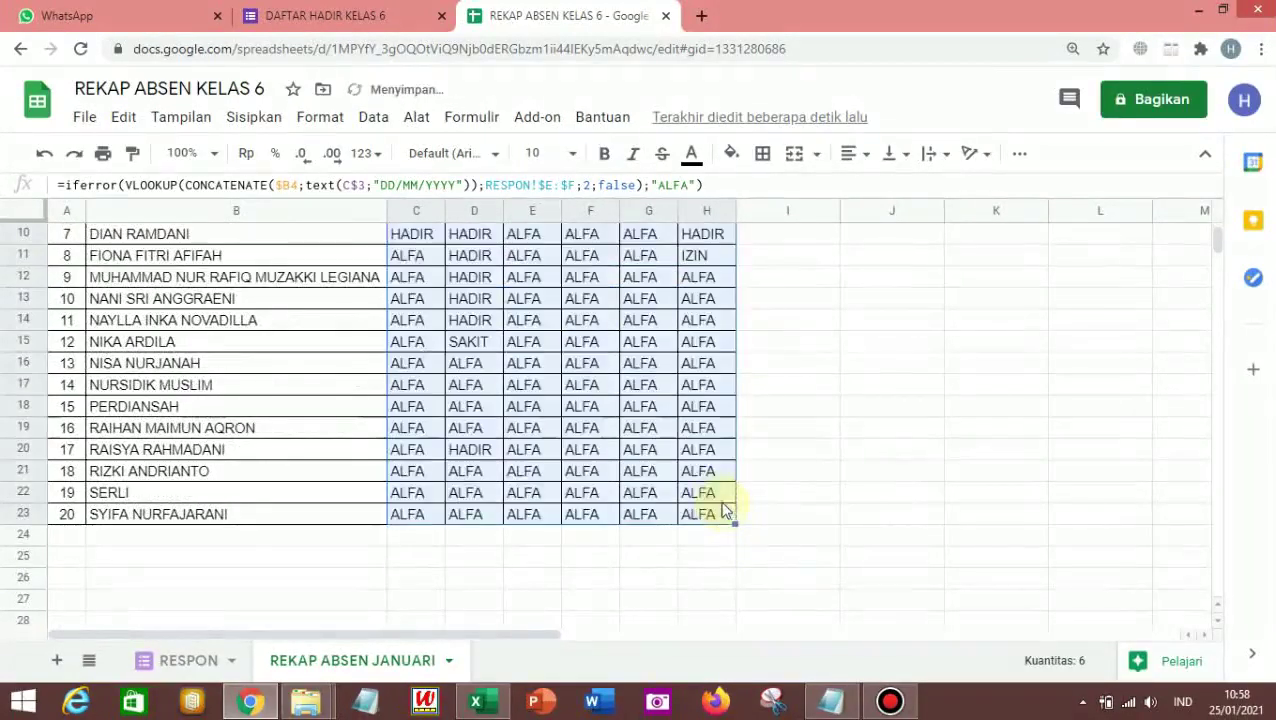
scroll(598, 450, up, 3)
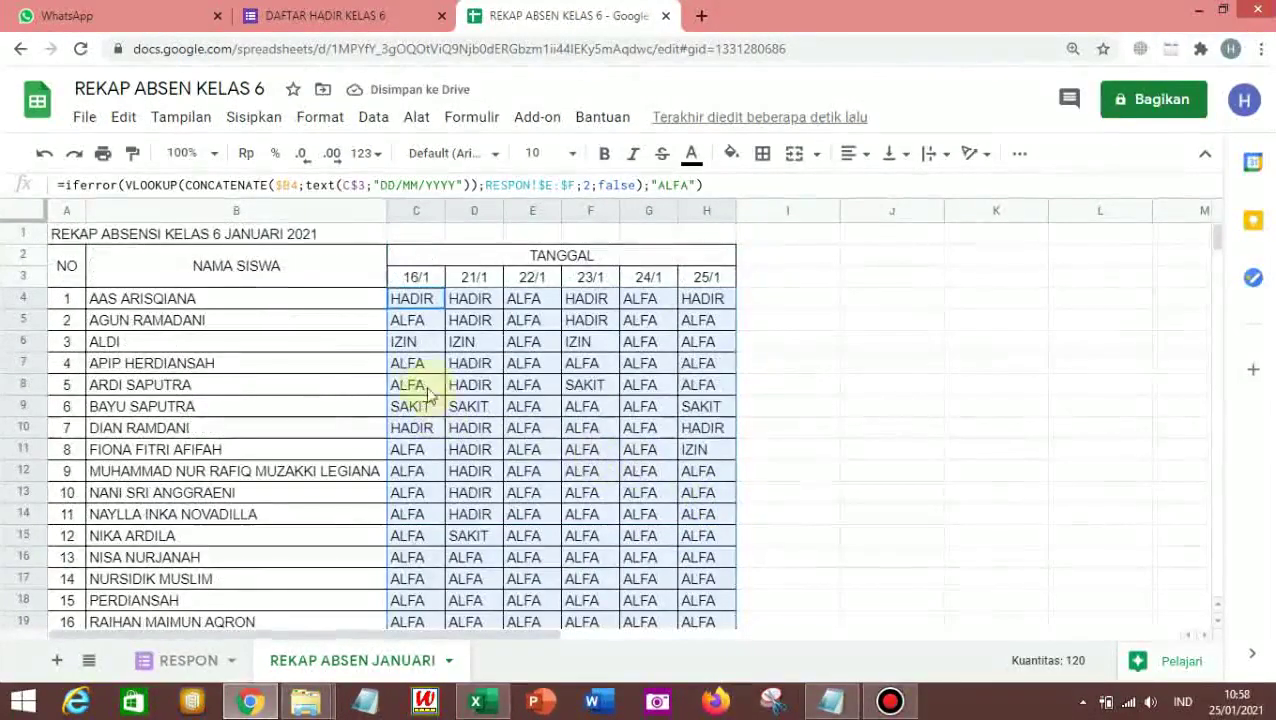
click(410, 305)
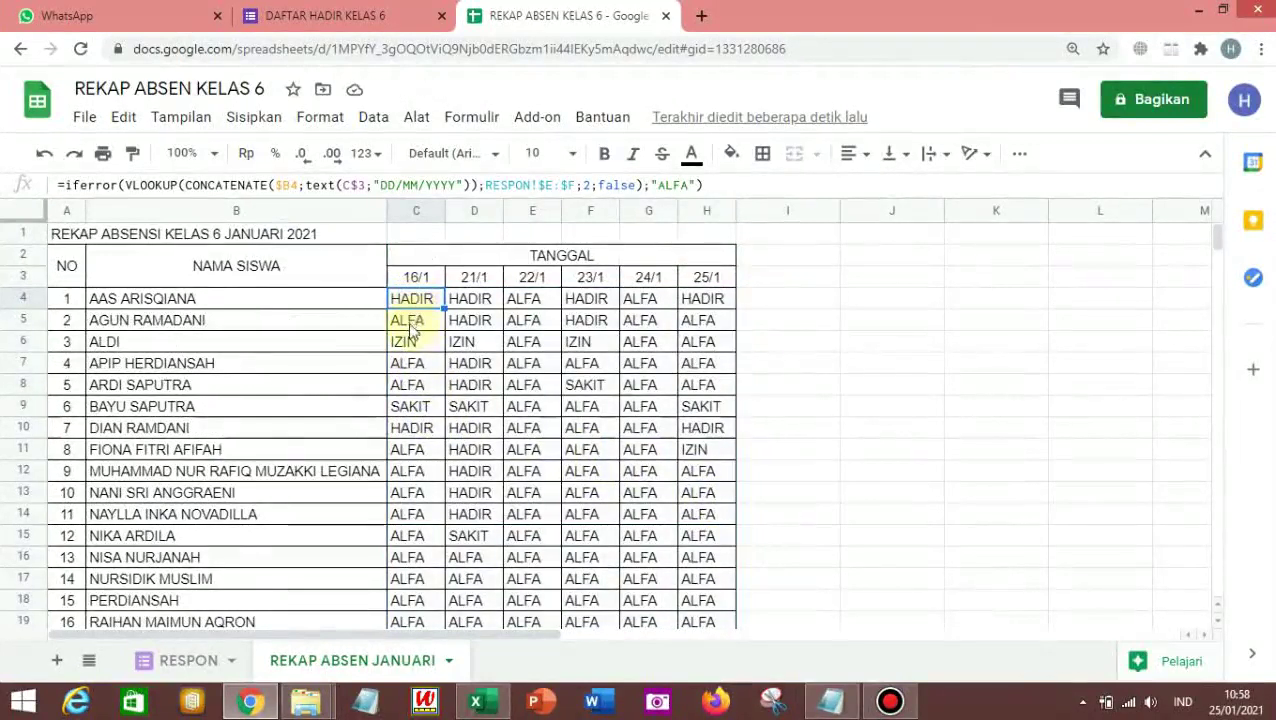
scroll(412, 330, down, 1)
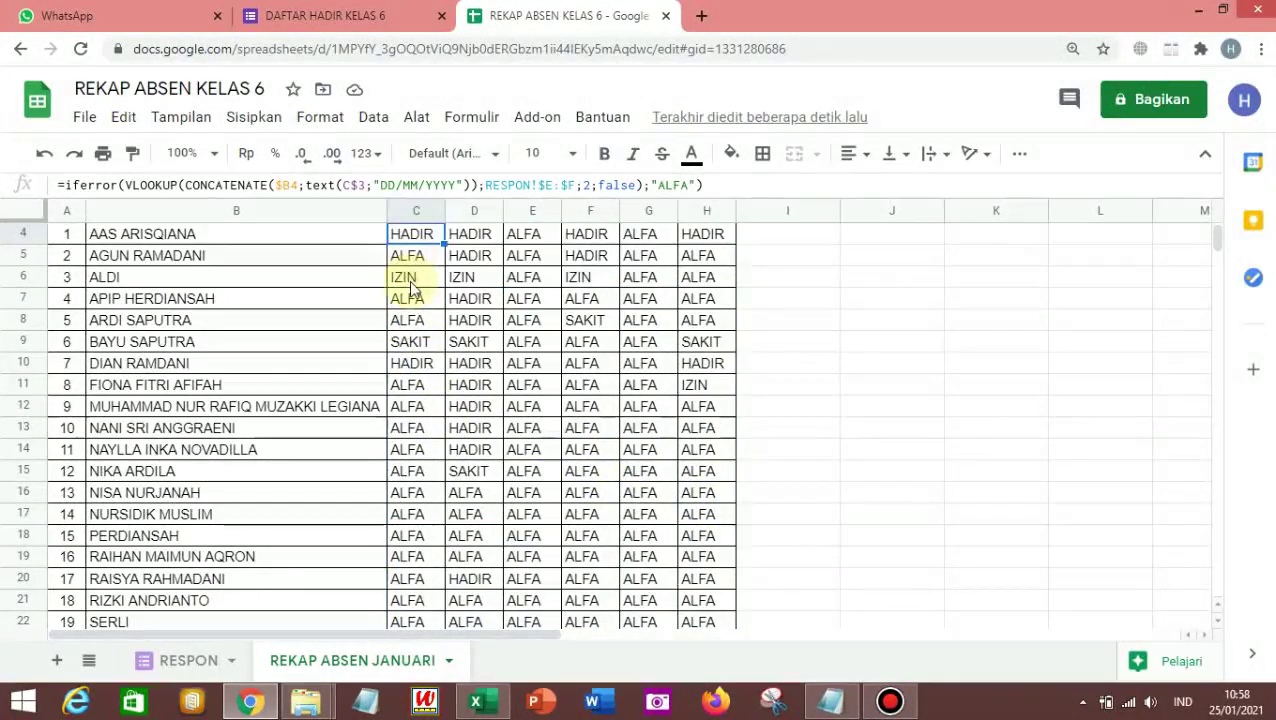
scroll(416, 345, down, 2)
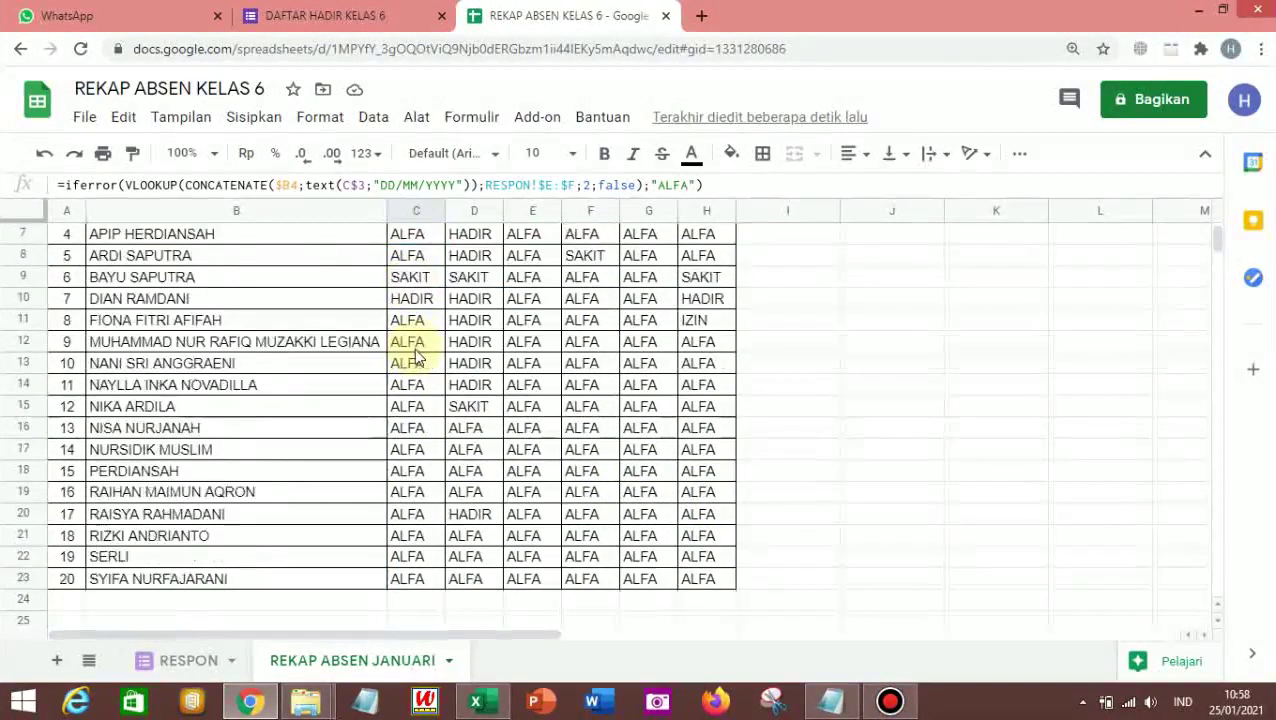
scroll(416, 358, up, 3)
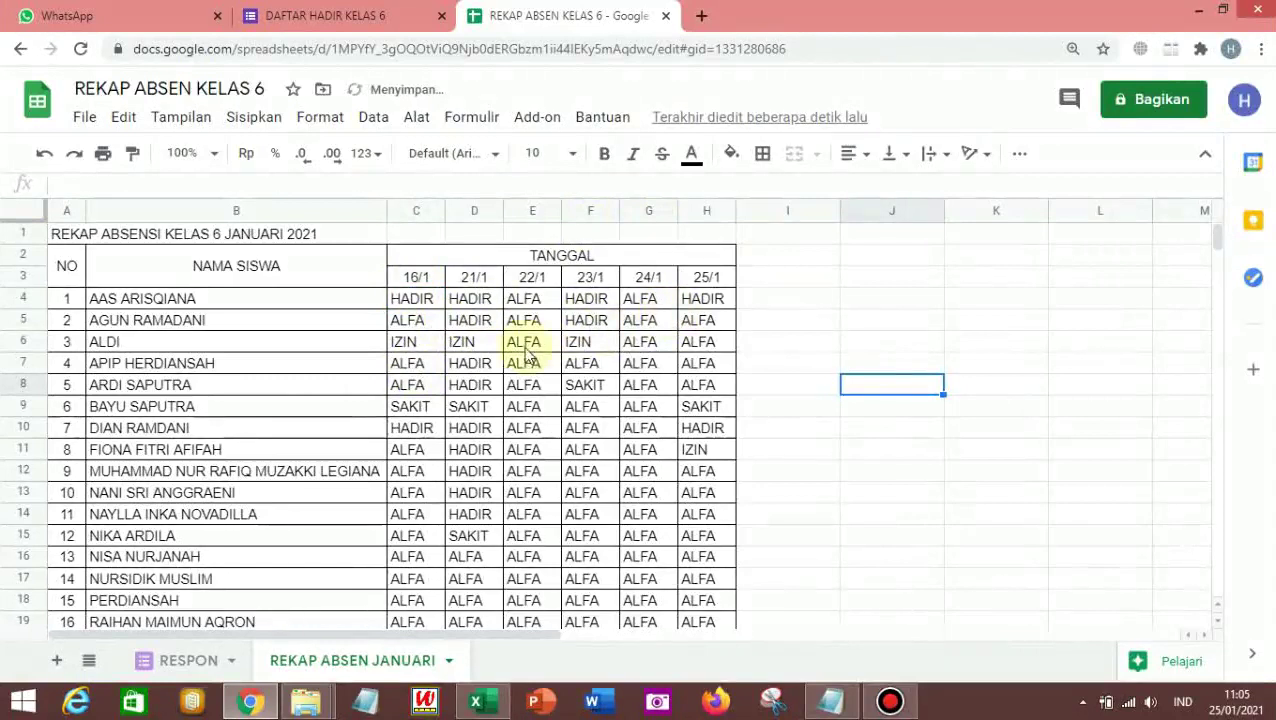
Create a conditional formatting rule on C4:H23 for cells whose text contains HADIR.
click(407, 303)
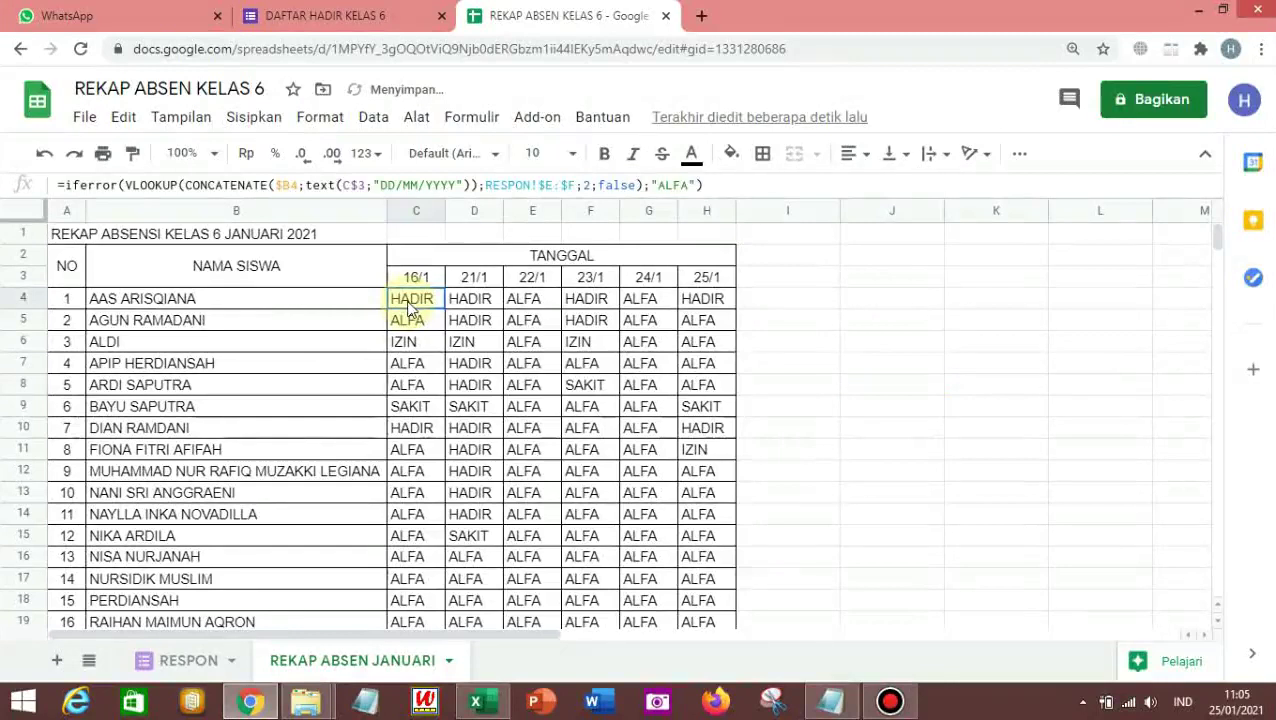
mouse_move(456, 307)
mouse_down()
mouse_move(649, 319)
mouse_move(706, 427)
mouse_move(712, 646)
mouse_move(723, 566)
mouse_up()
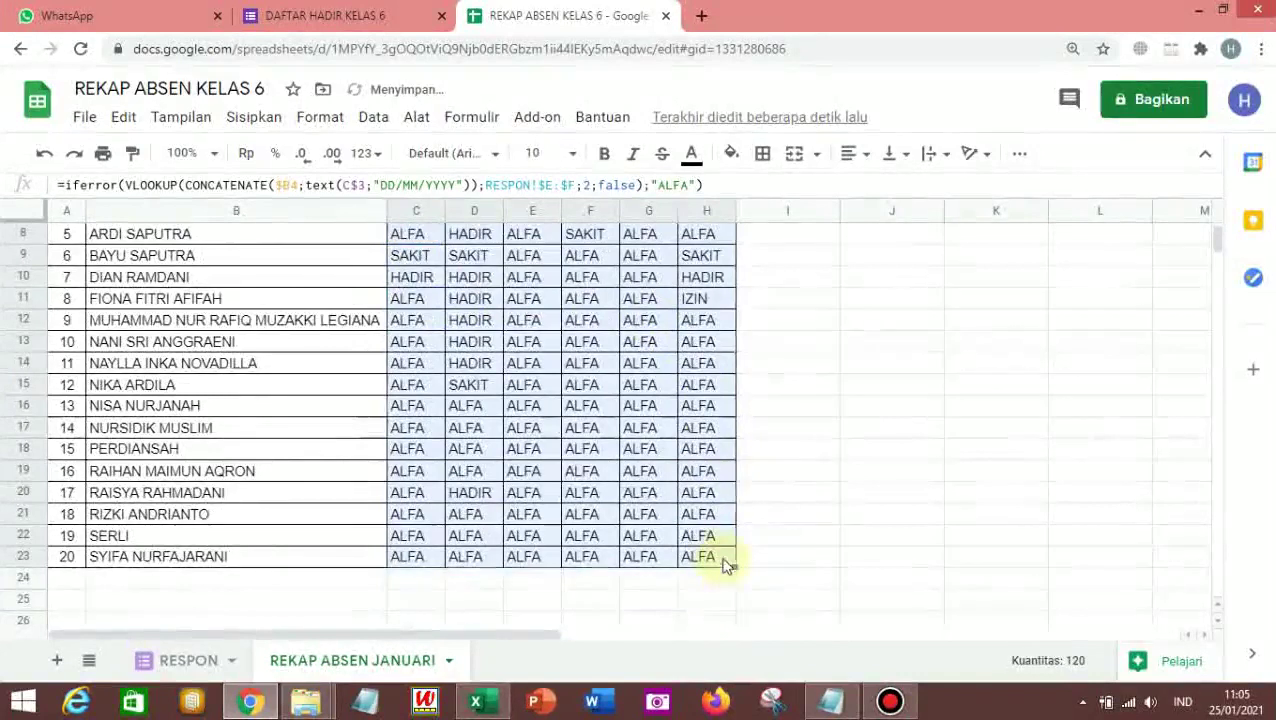
scroll(510, 465, up, 1)
scroll(510, 465, up, 1)
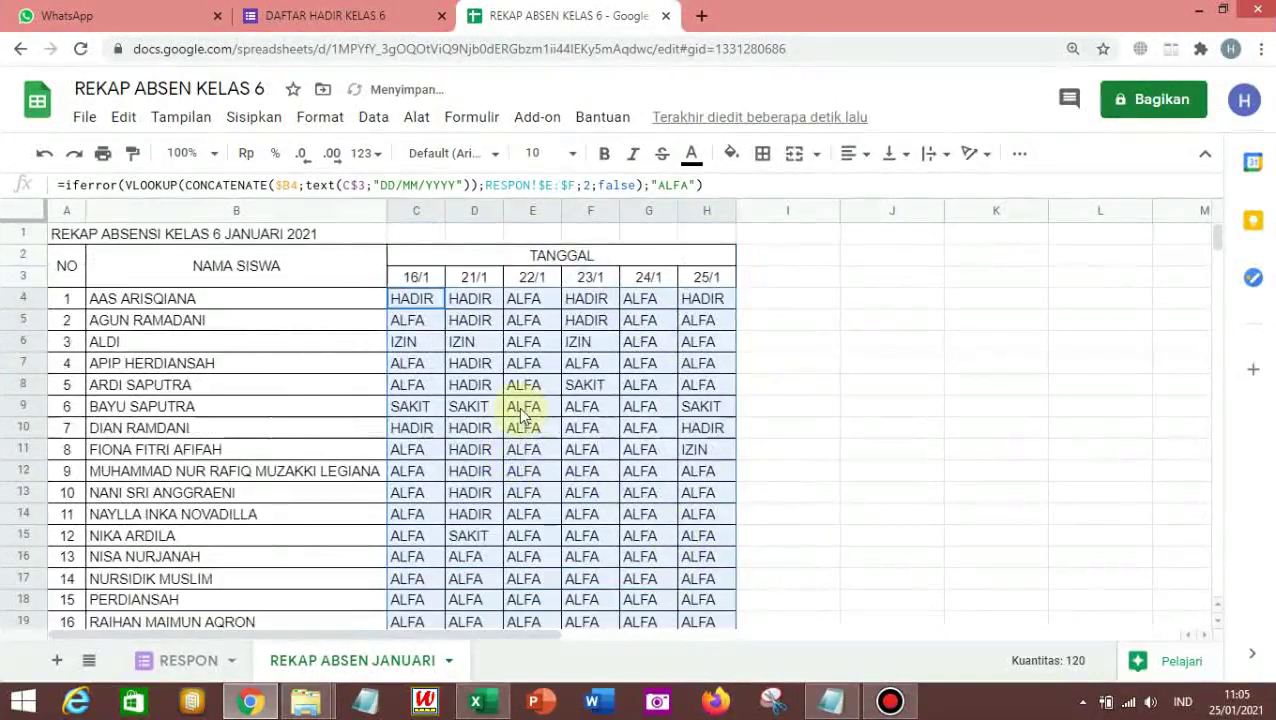
right_click(520, 414)
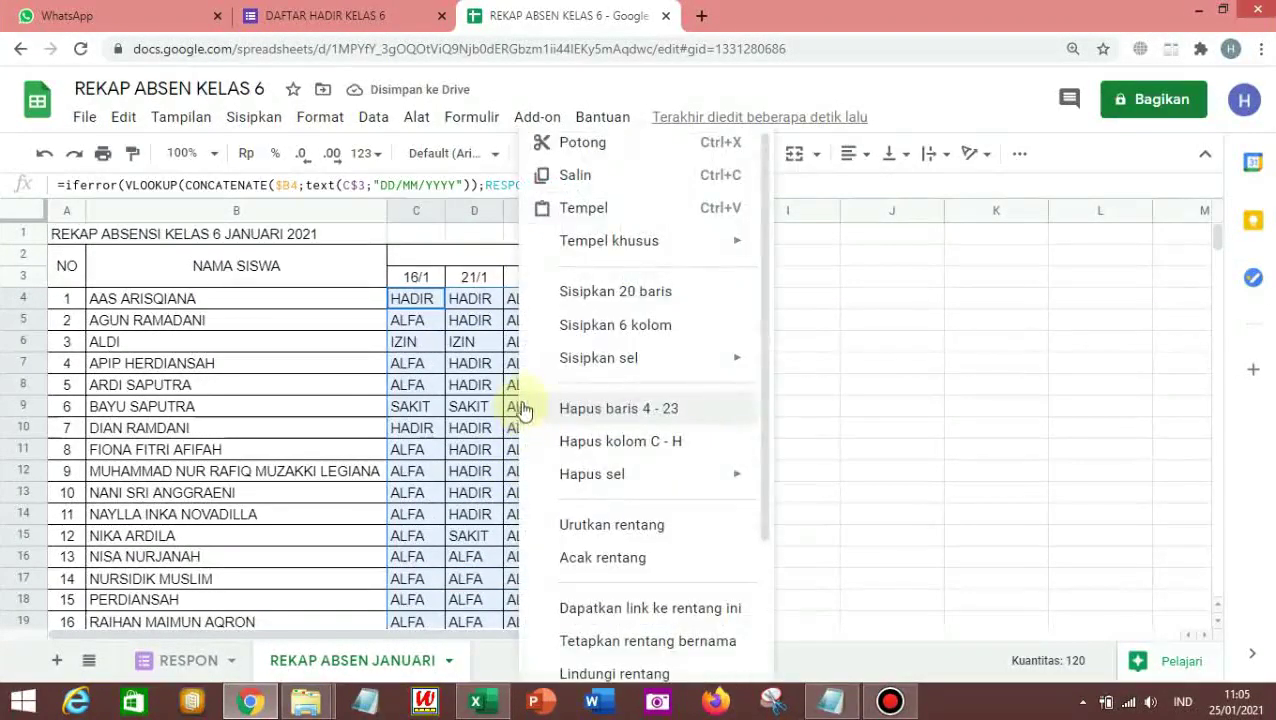
scroll(583, 418, down, 3)
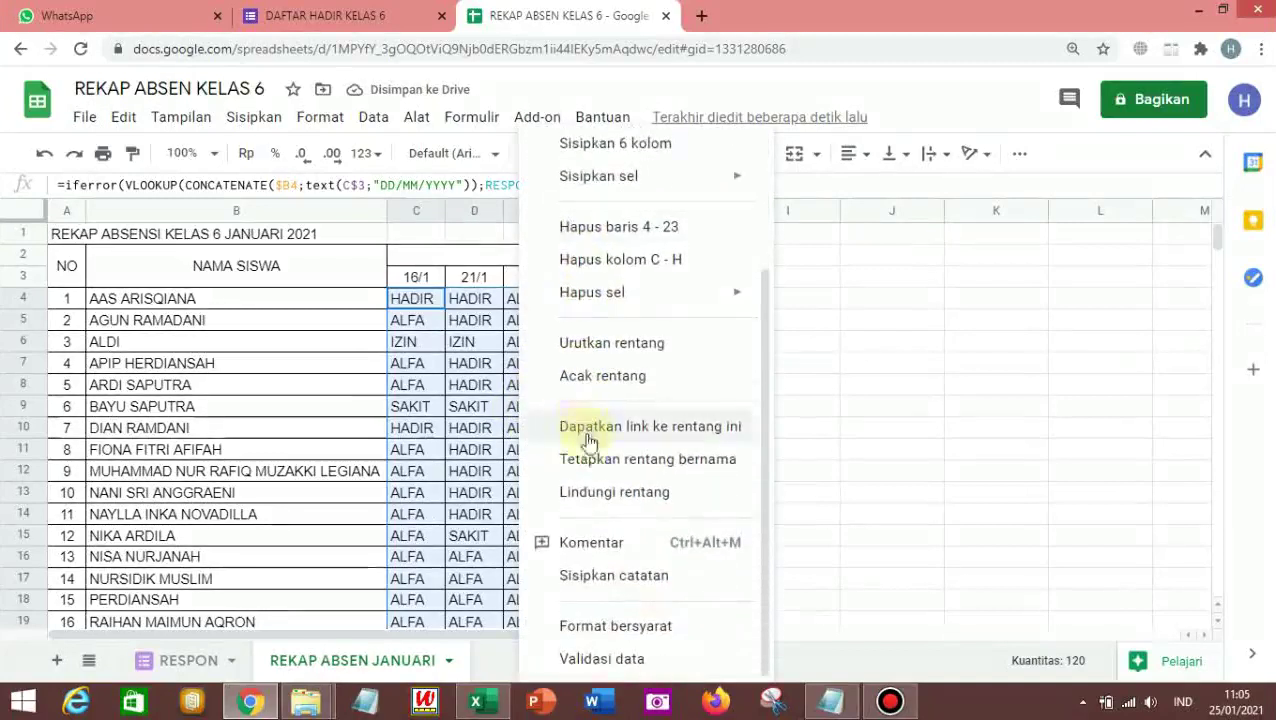
click(605, 630)
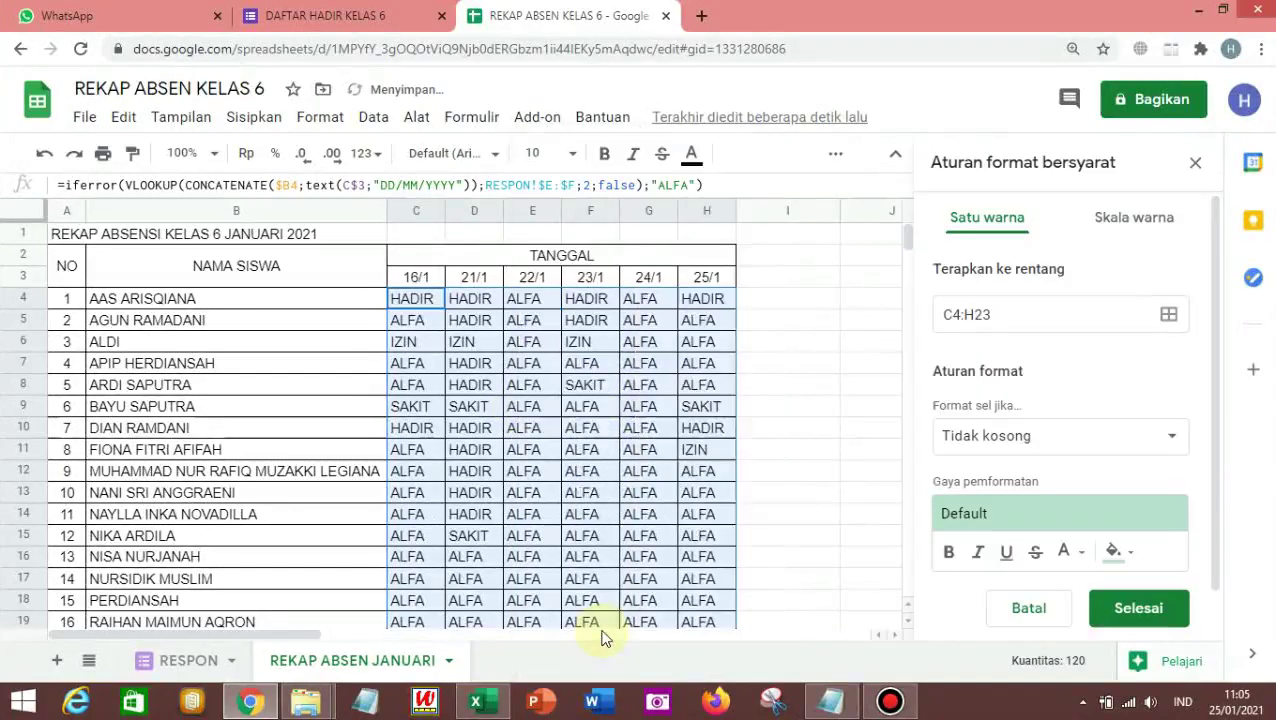
click(1040, 452)
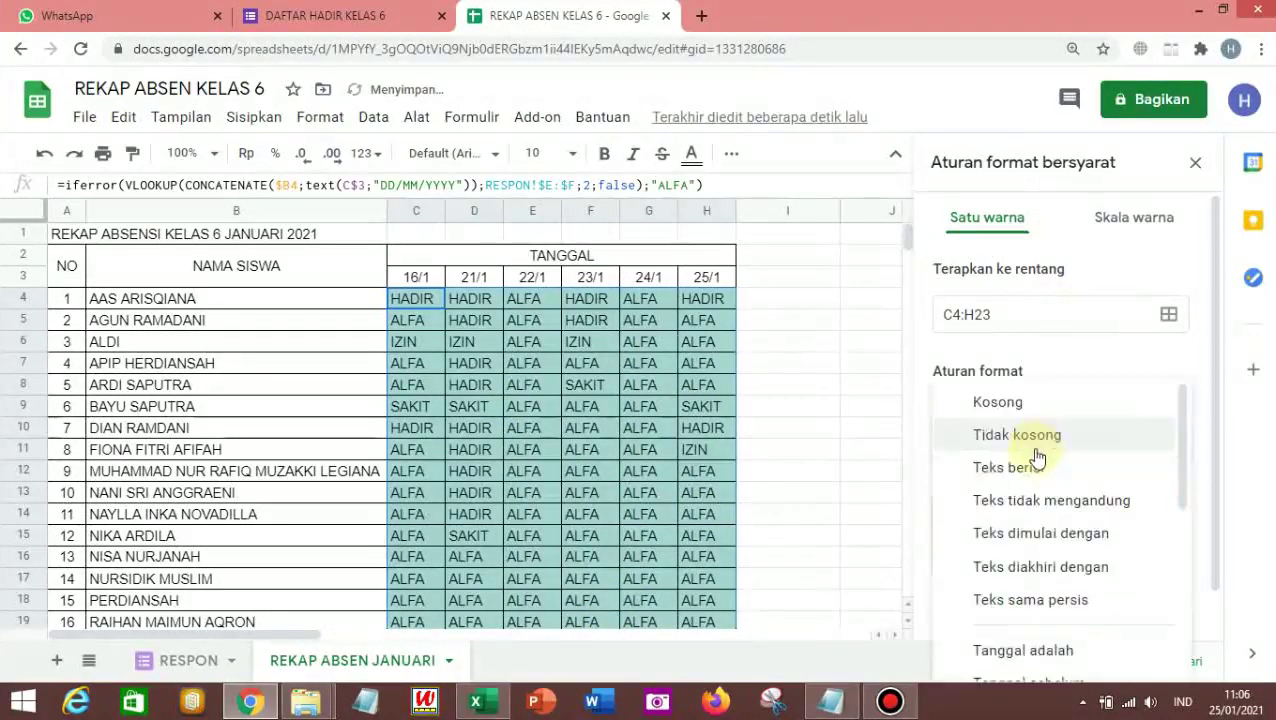
click(1021, 468)
click(1012, 484)
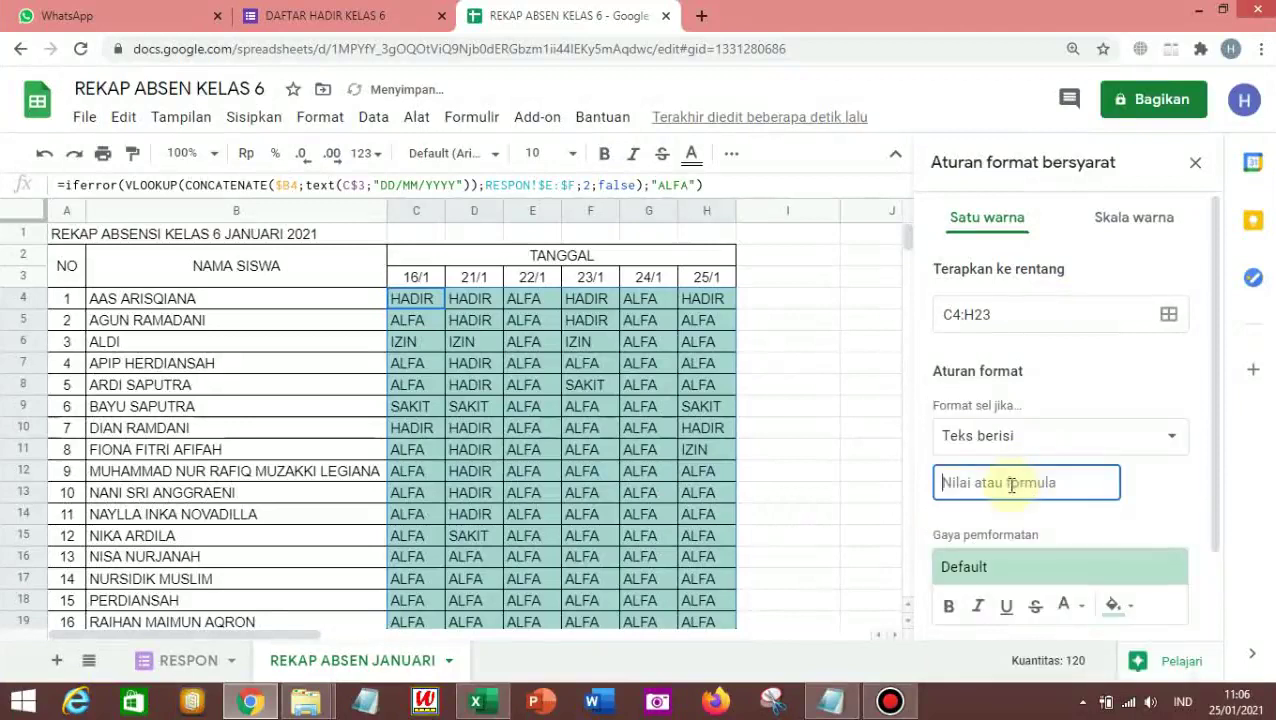
text(HADIR)
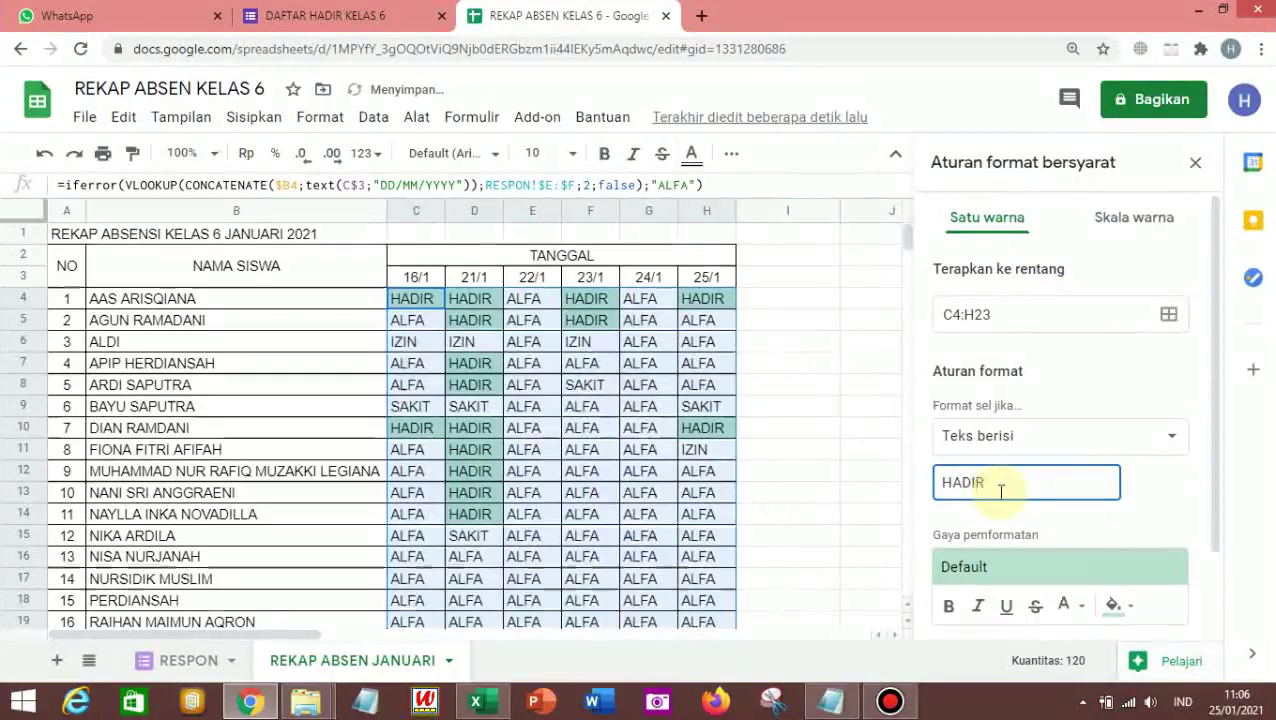
Give the HADIR rule a white fill and cornflower blue text, and save the rule.
scroll(1033, 515, down, 1)
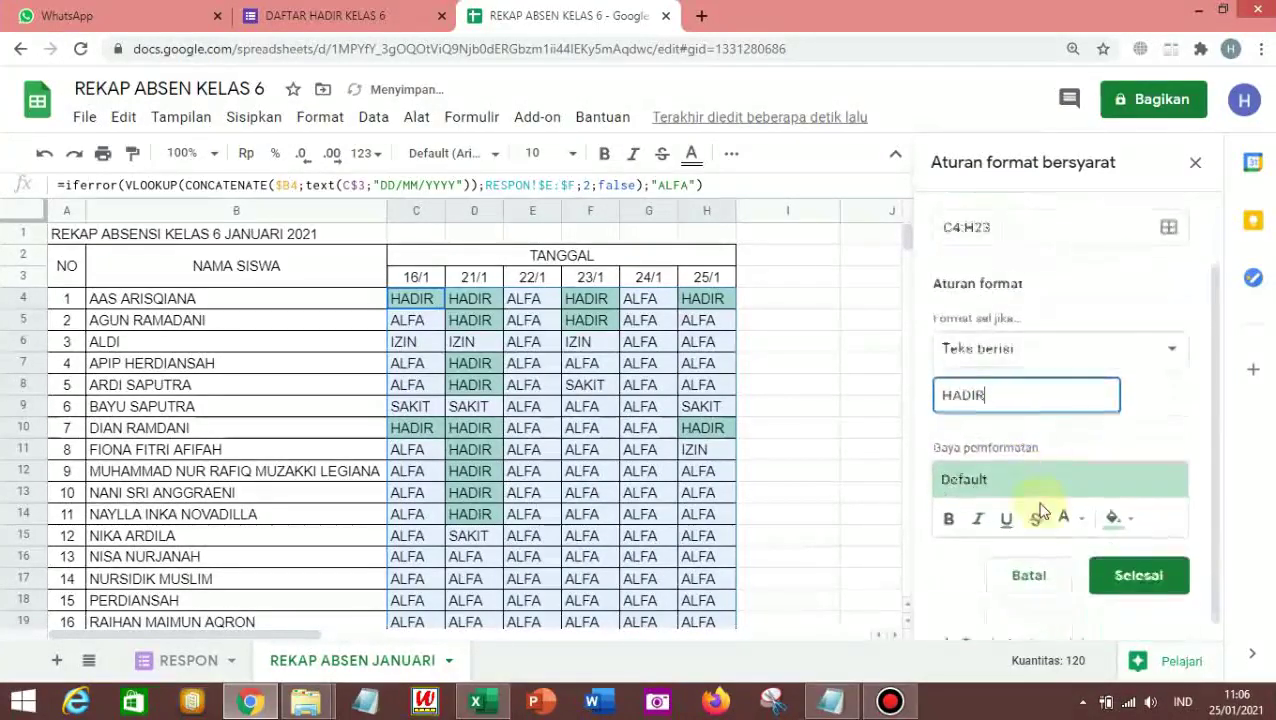
click(1116, 512)
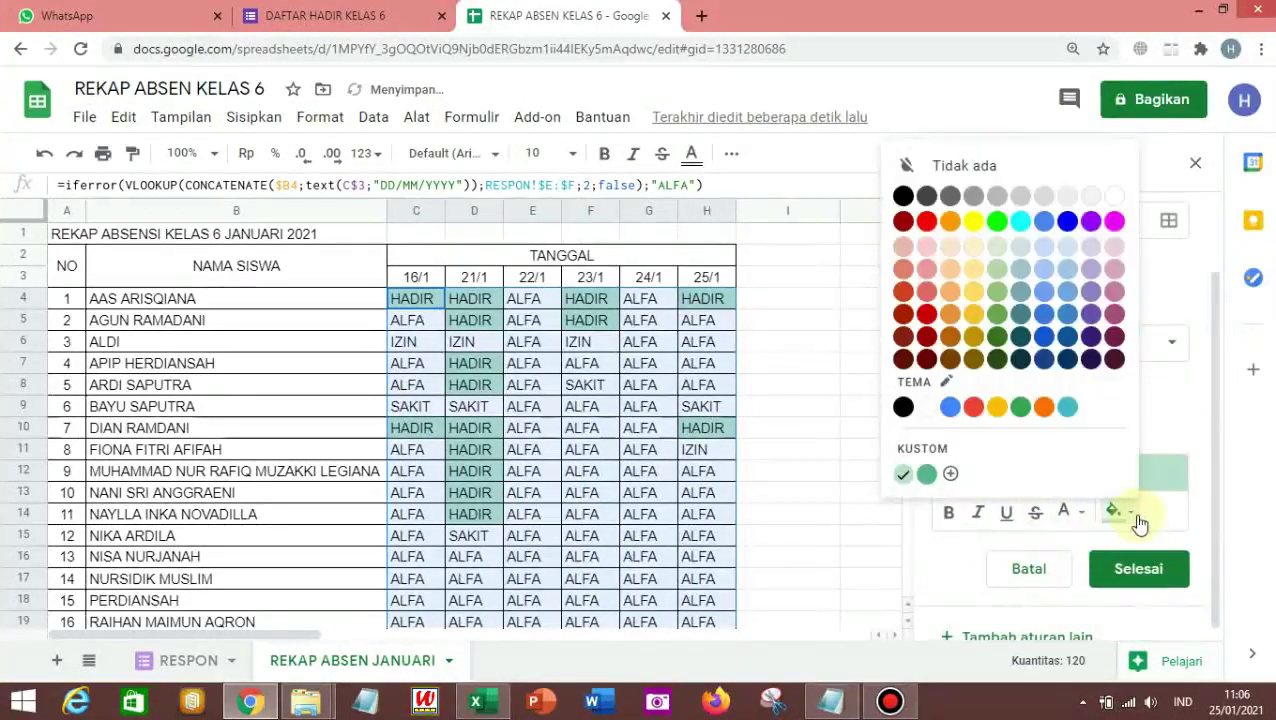
click(929, 405)
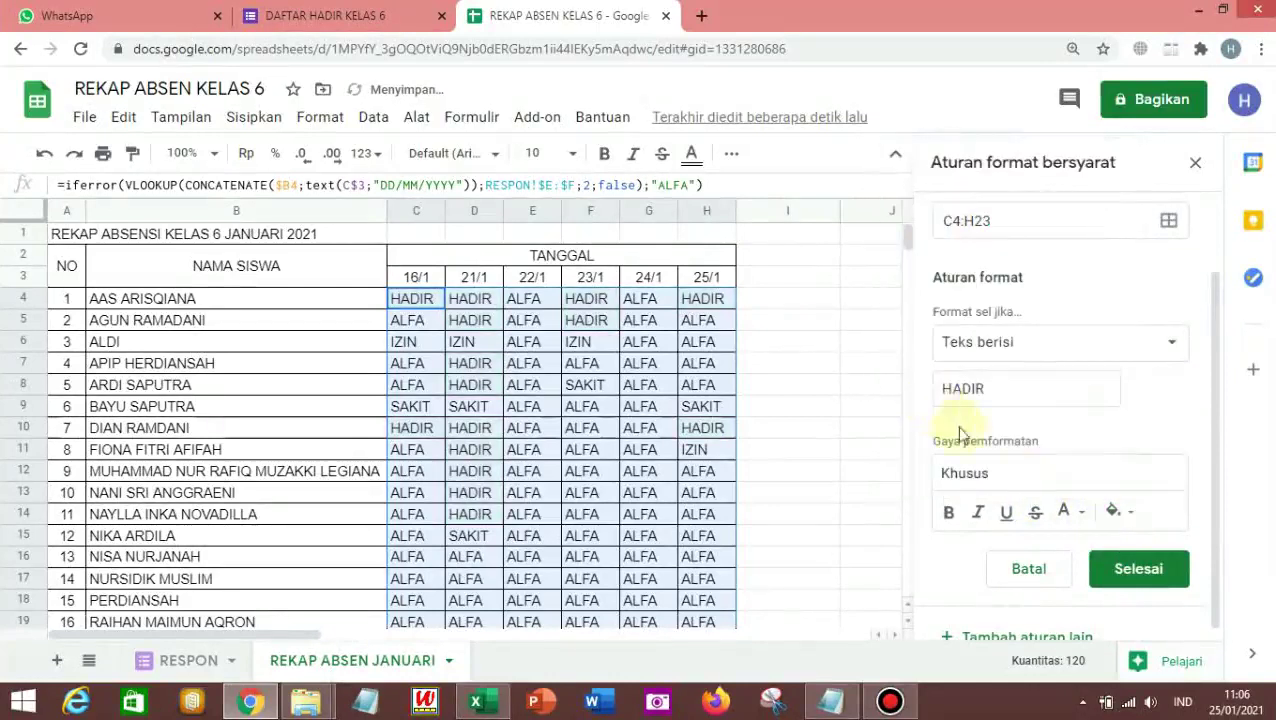
click(1078, 514)
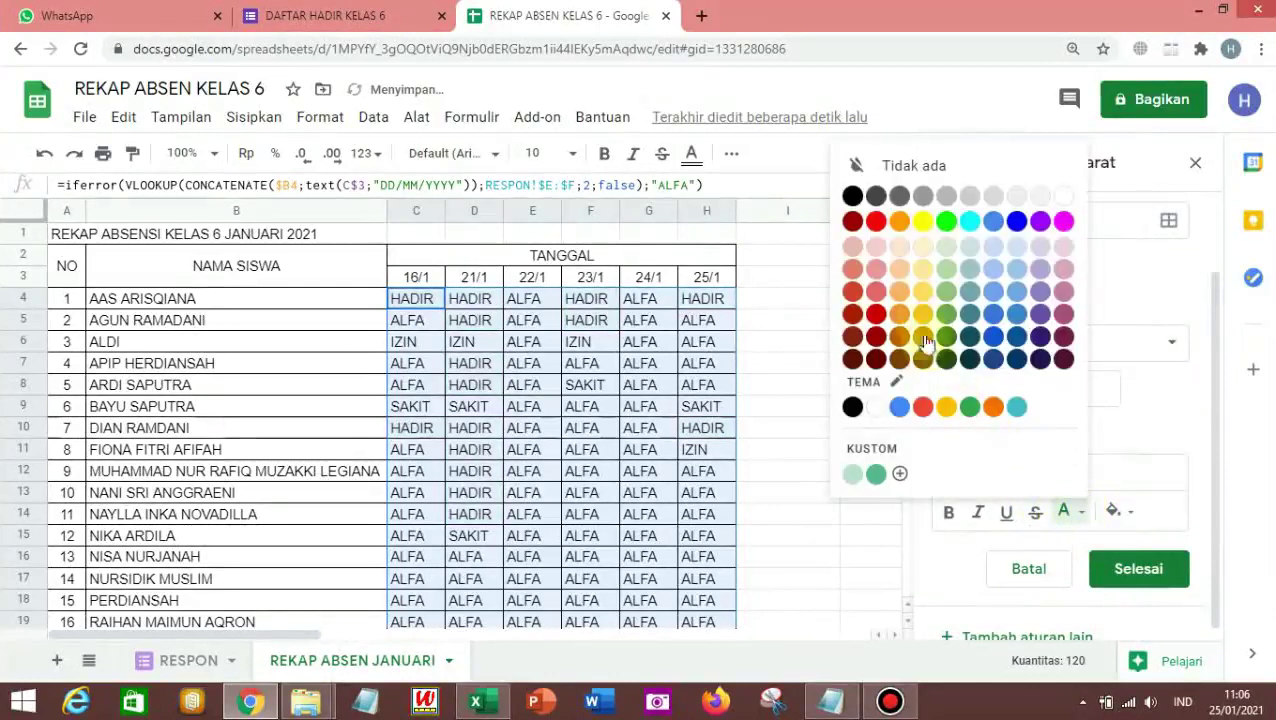
click(993, 224)
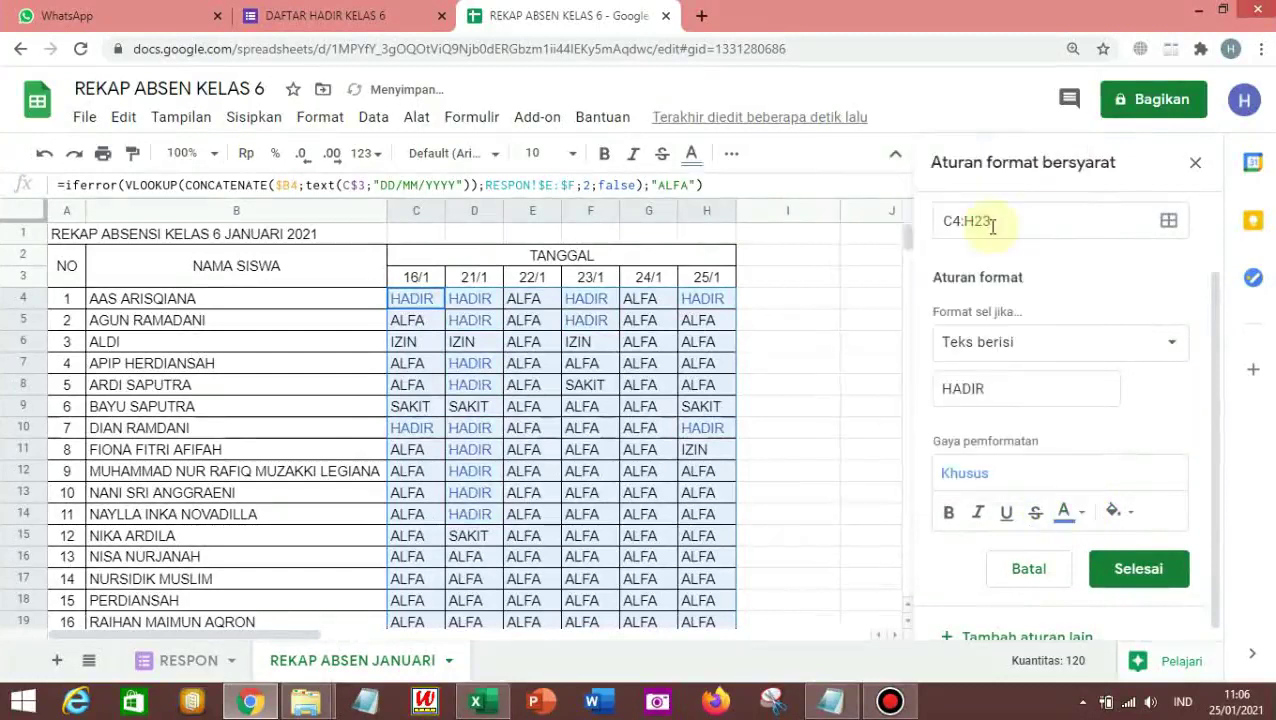
click(1134, 558)
click(825, 497)
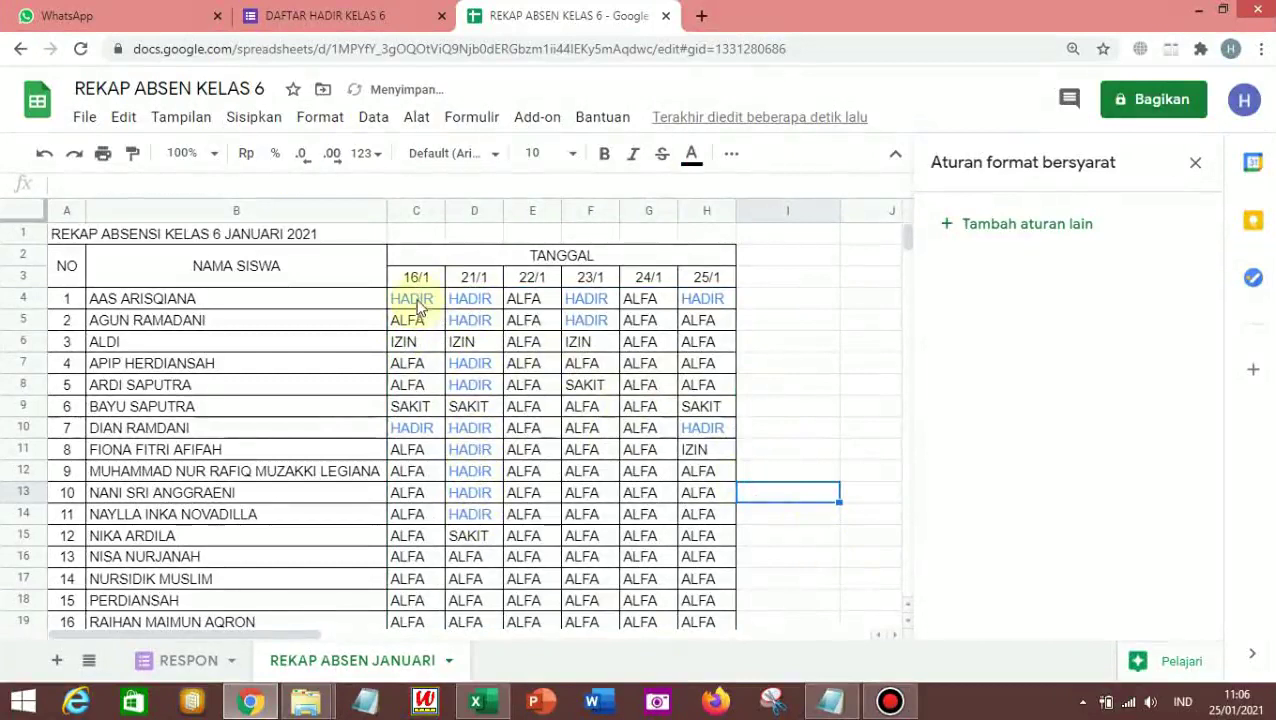
Add another conditional formatting rule on C4:H23 for cells whose text contains ALFA.
drag(416, 305, 707, 592)
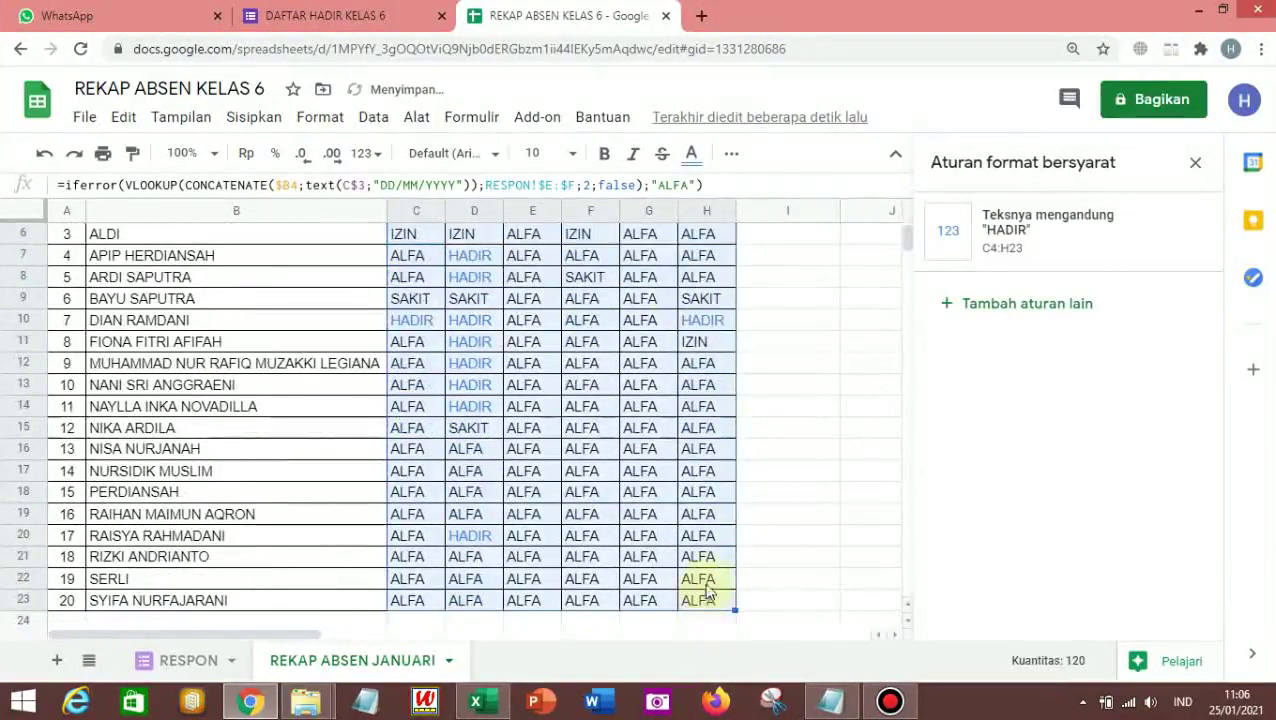
click(1015, 303)
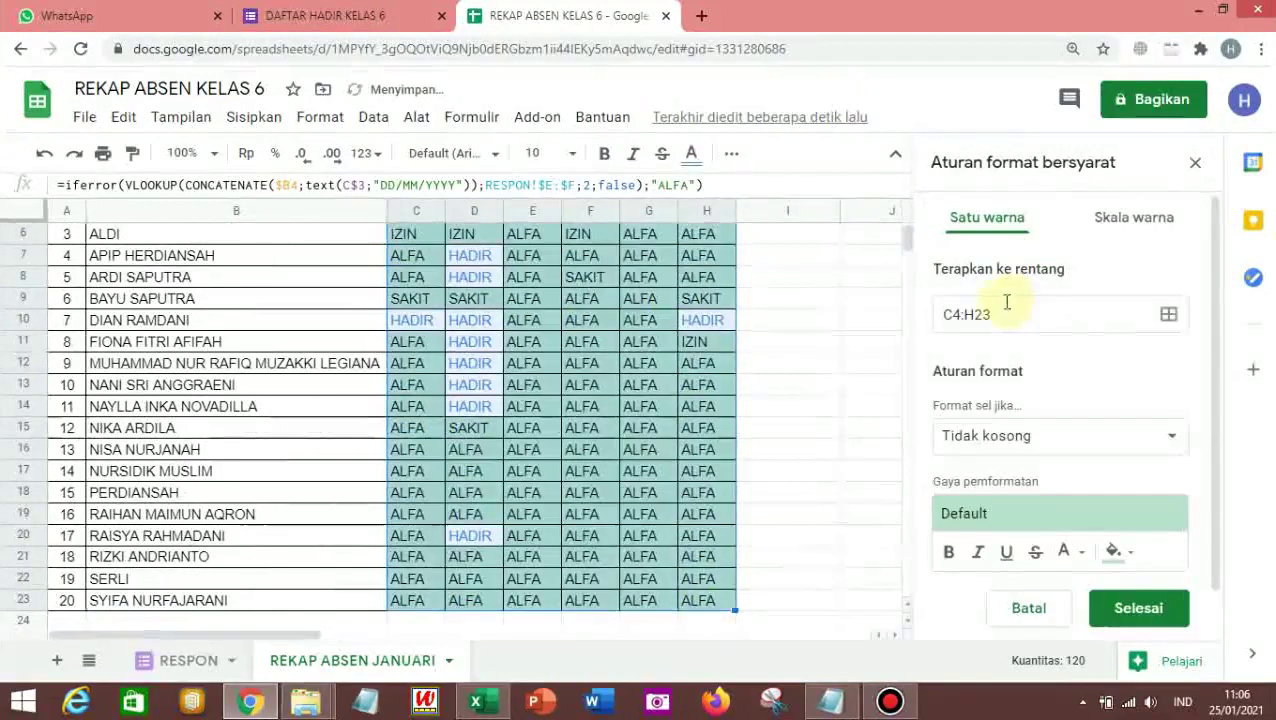
click(986, 443)
click(995, 465)
click(998, 483)
text(A)
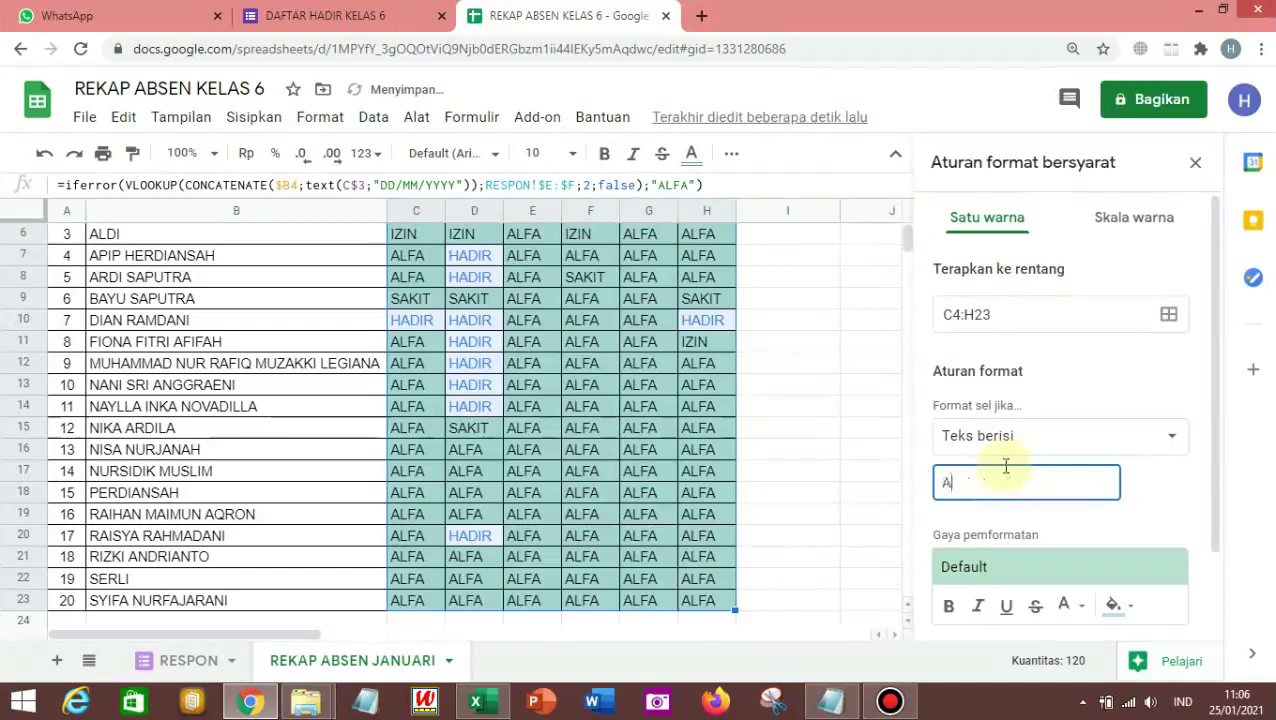
text(LFA)
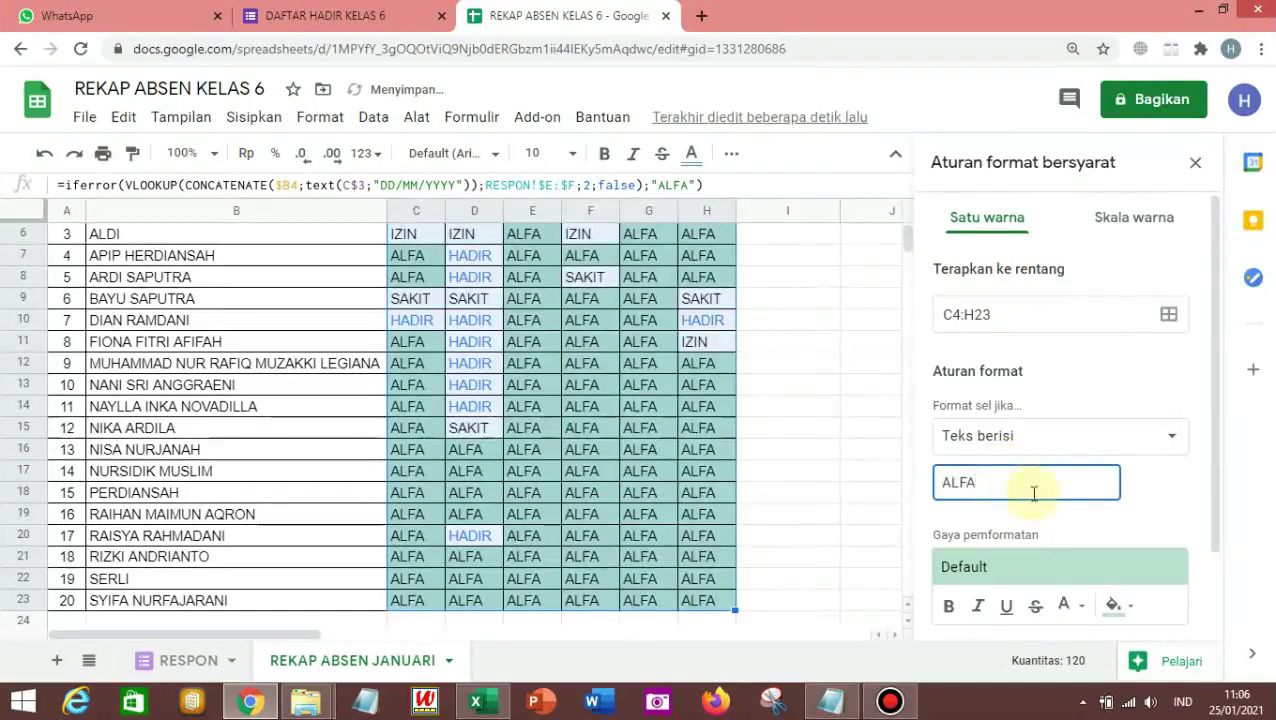
Give the ALFA rule a white fill and red text, and save the rule.
scroll(1033, 492, down, 2)
click(1115, 511)
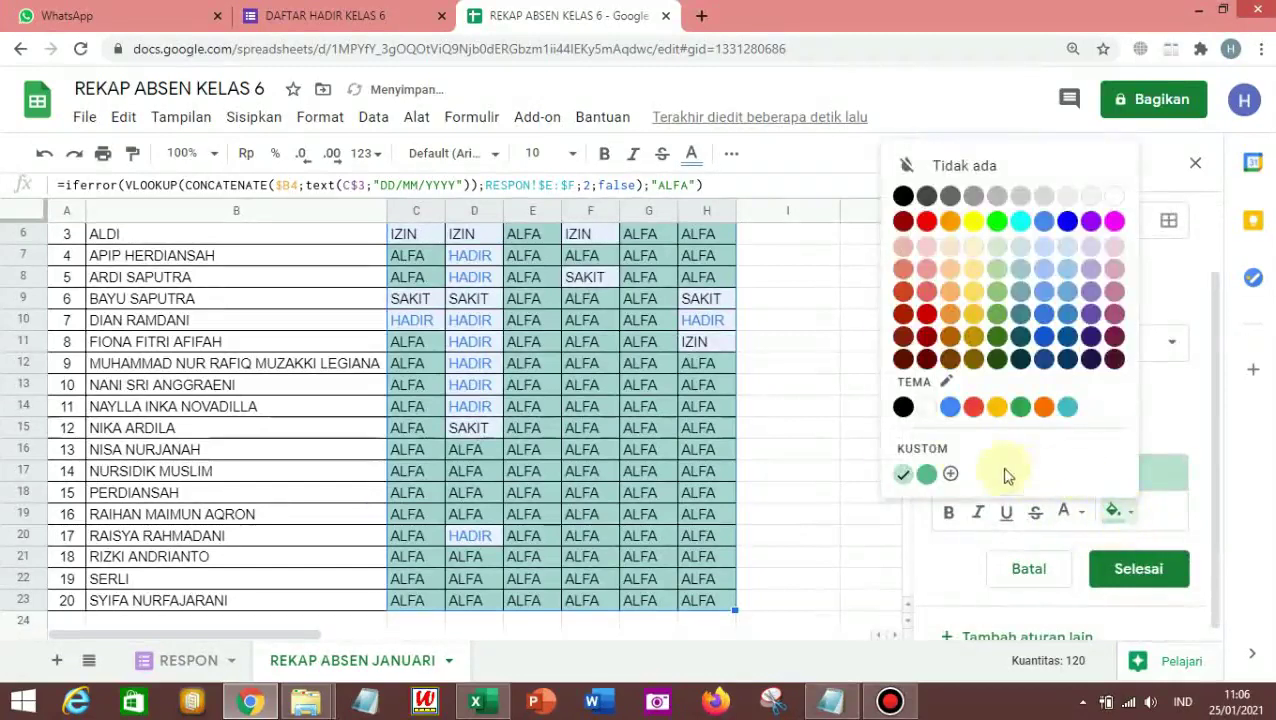
click(926, 407)
click(1080, 512)
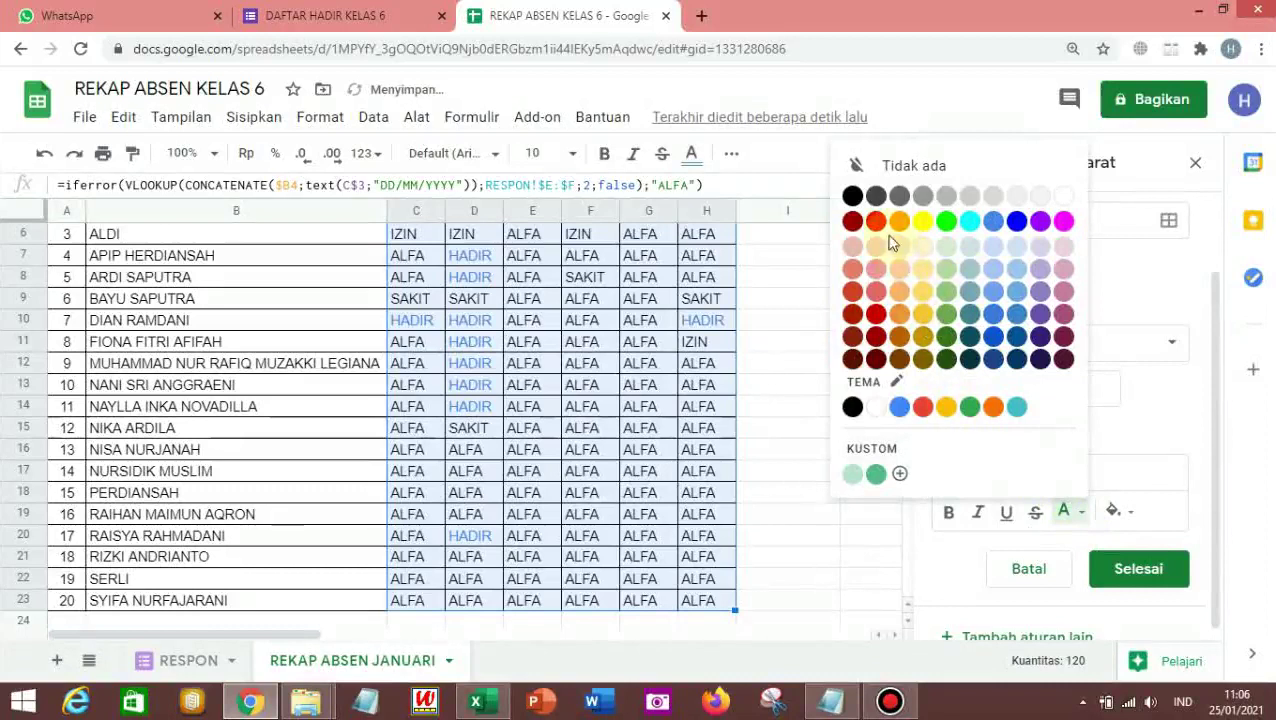
click(922, 406)
click(1137, 569)
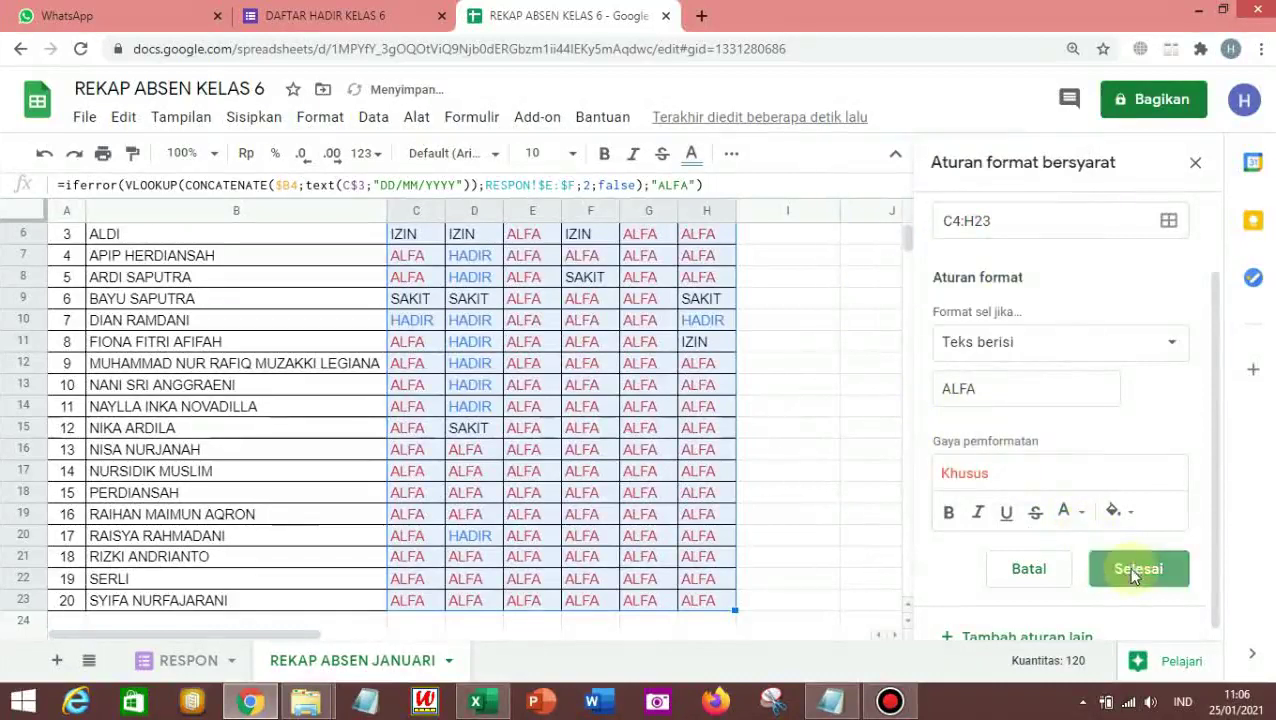
click(786, 482)
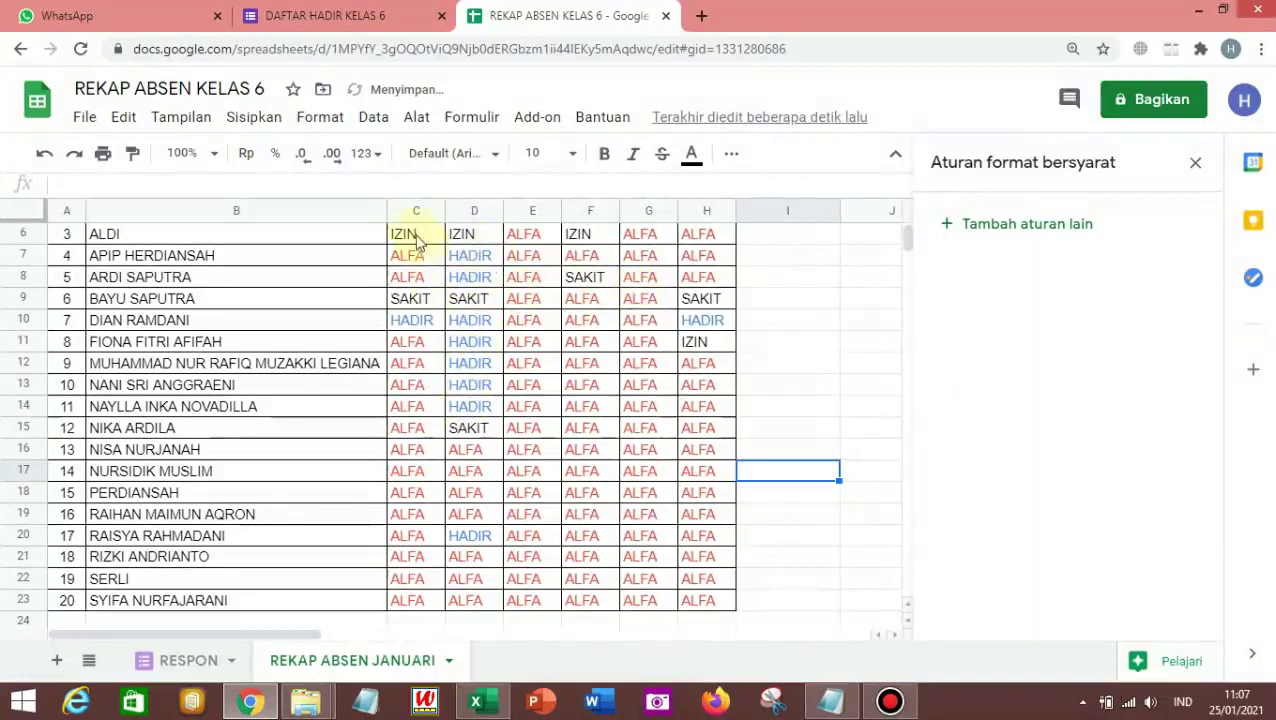
Add another conditional formatting rule on C4:H23 for cells whose text contains IZIN.
drag(418, 240, 718, 606)
scroll(683, 553, up, 1)
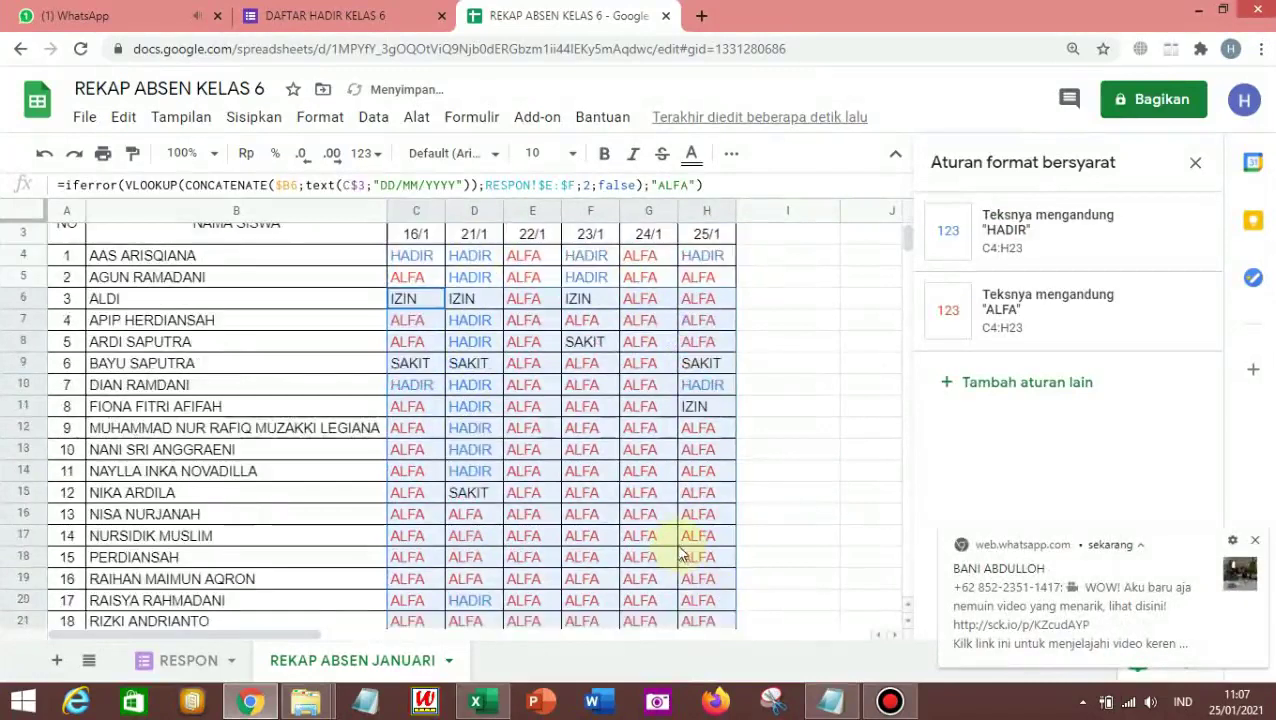
drag(419, 255, 705, 590)
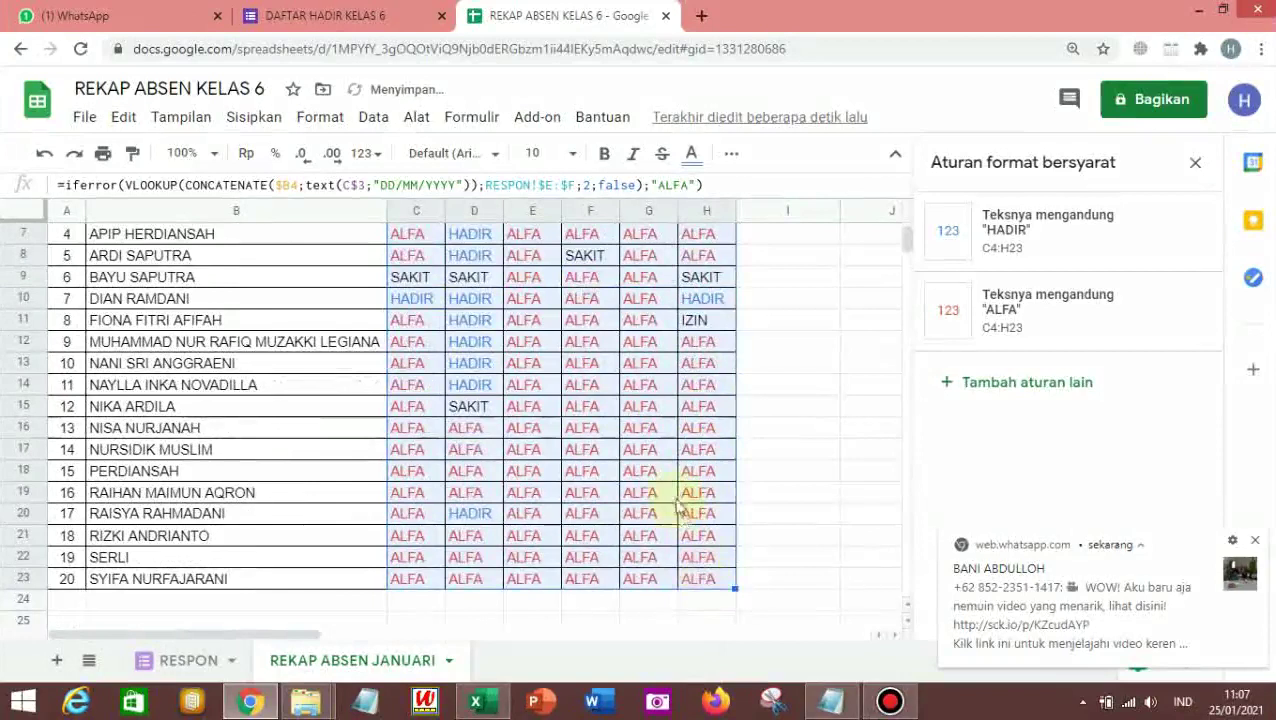
click(1005, 387)
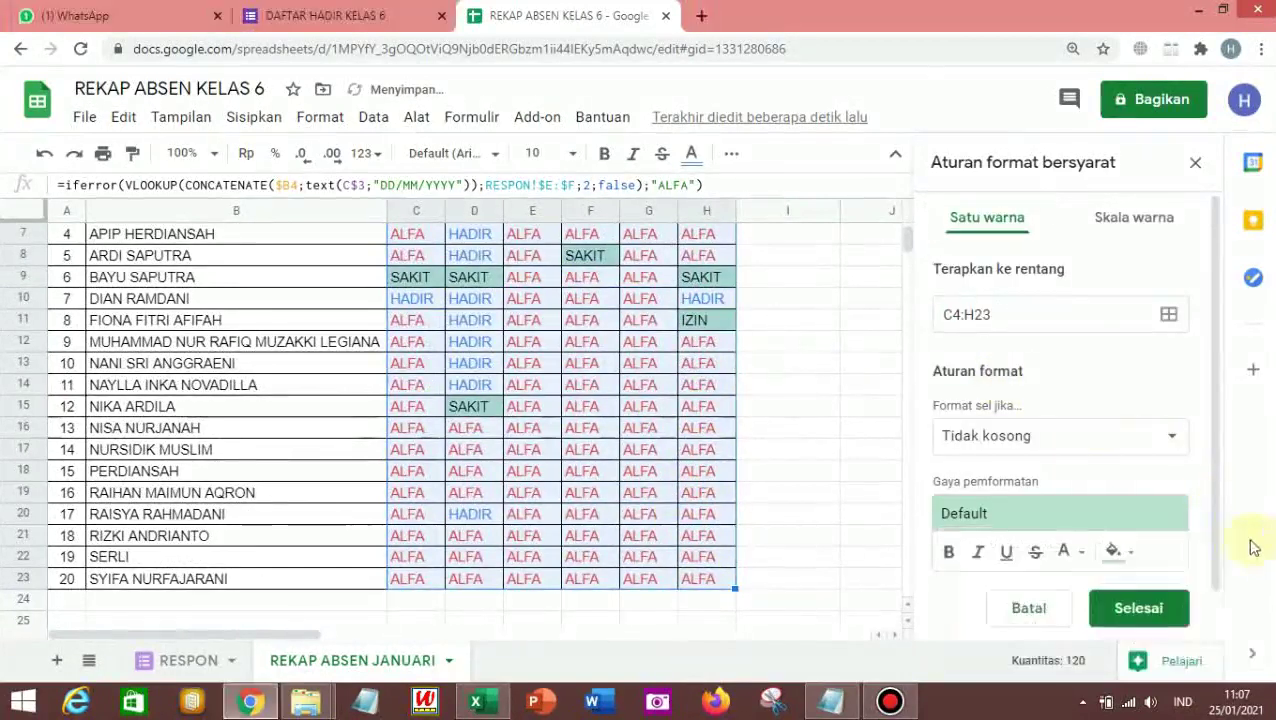
click(980, 446)
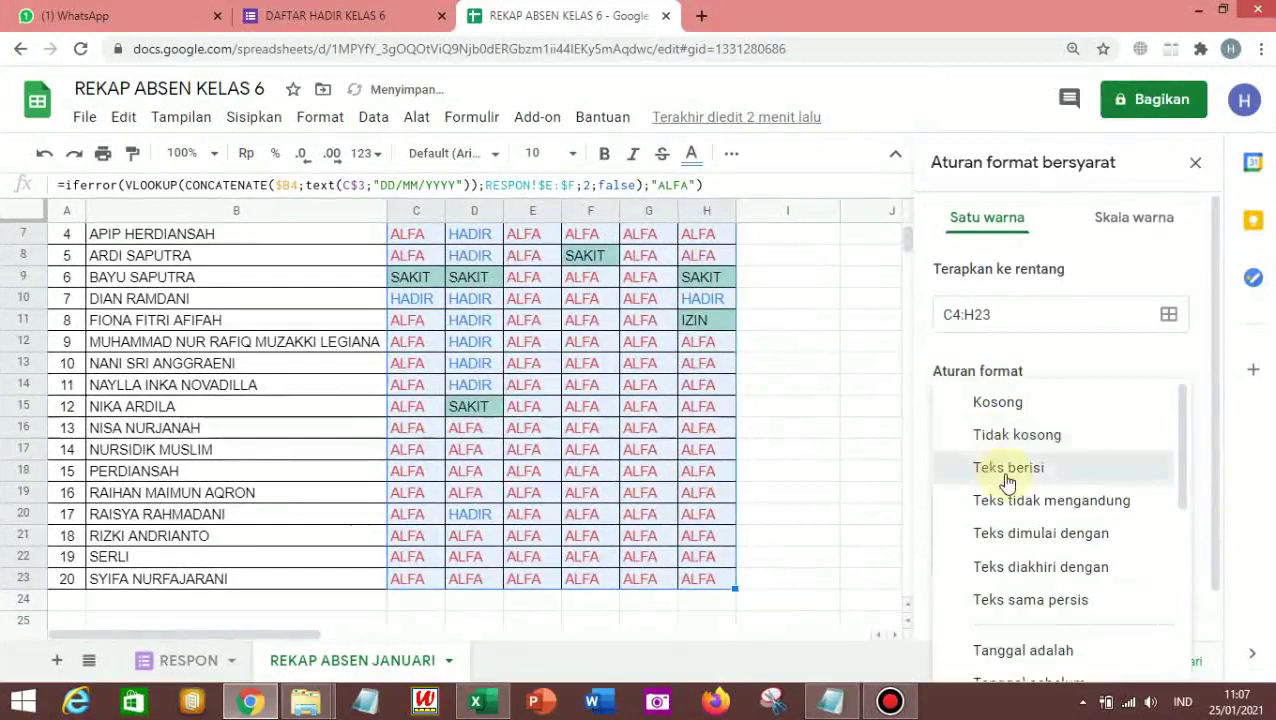
click(1005, 466)
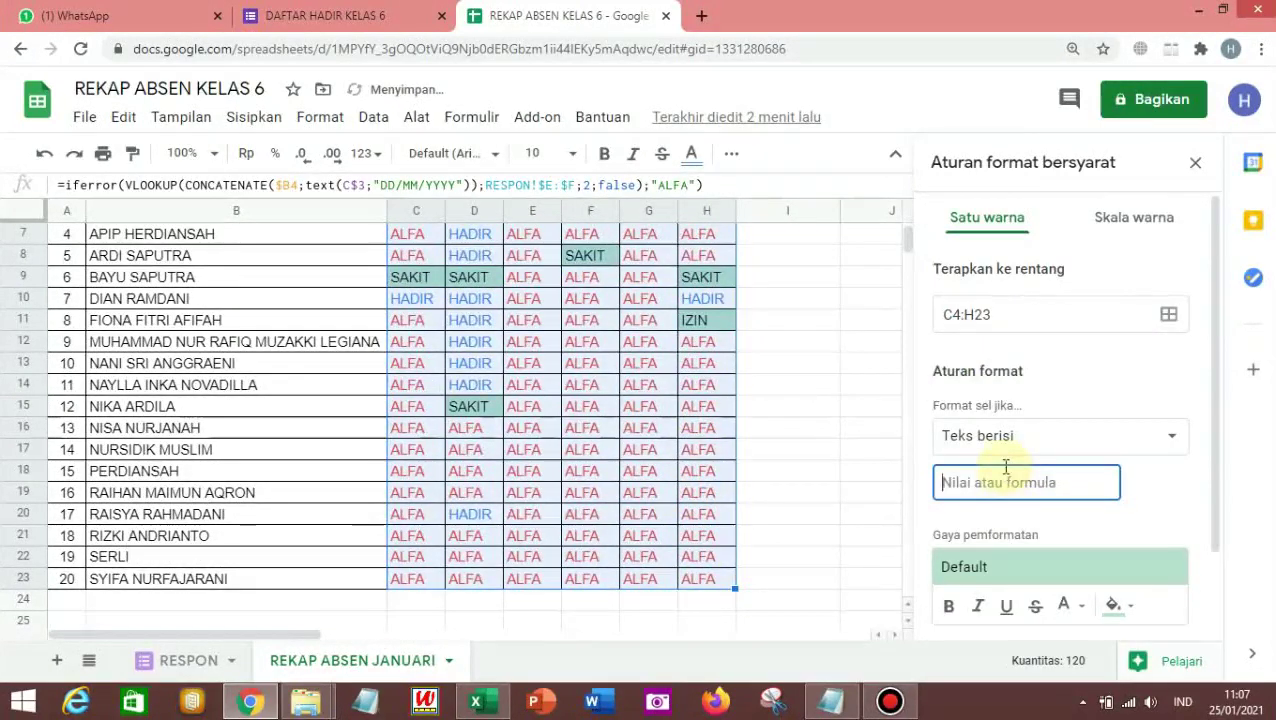
text(IZ)
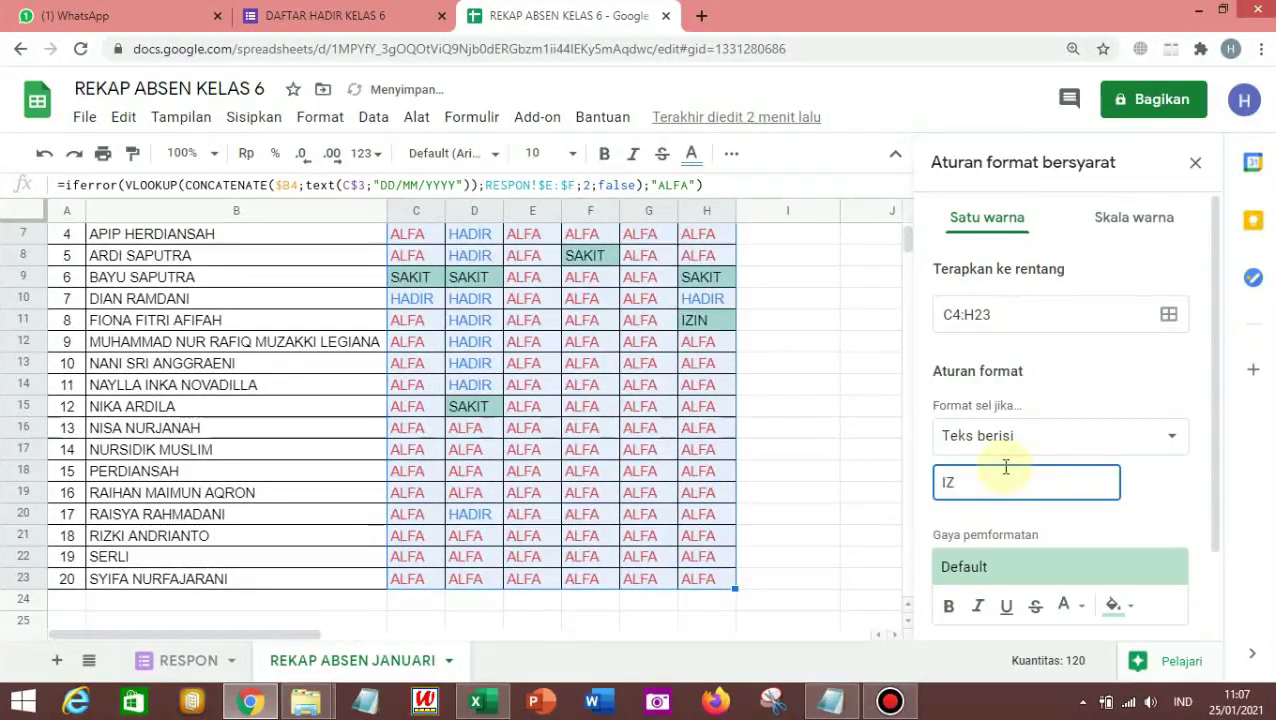
text(IN)
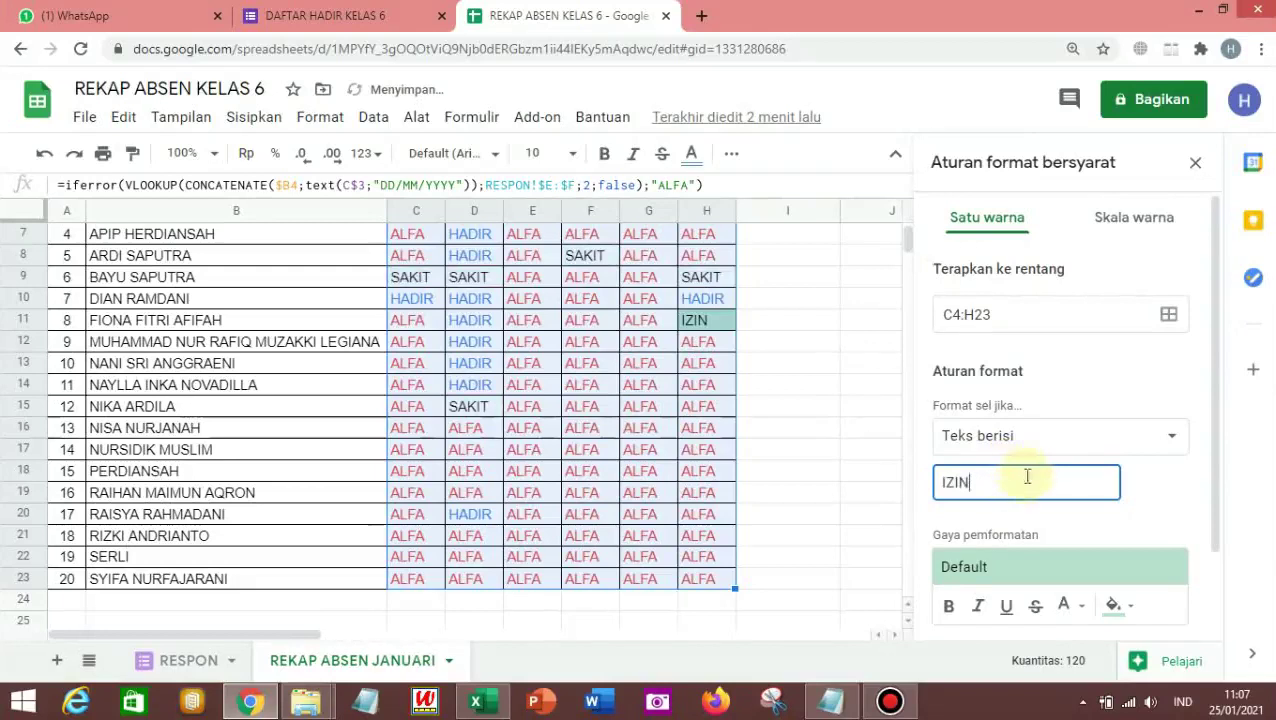
Give the IZIN rule a white fill and light green text, save it, and close the conditional formatting rules.
scroll(1020, 473, down, 1)
click(1124, 516)
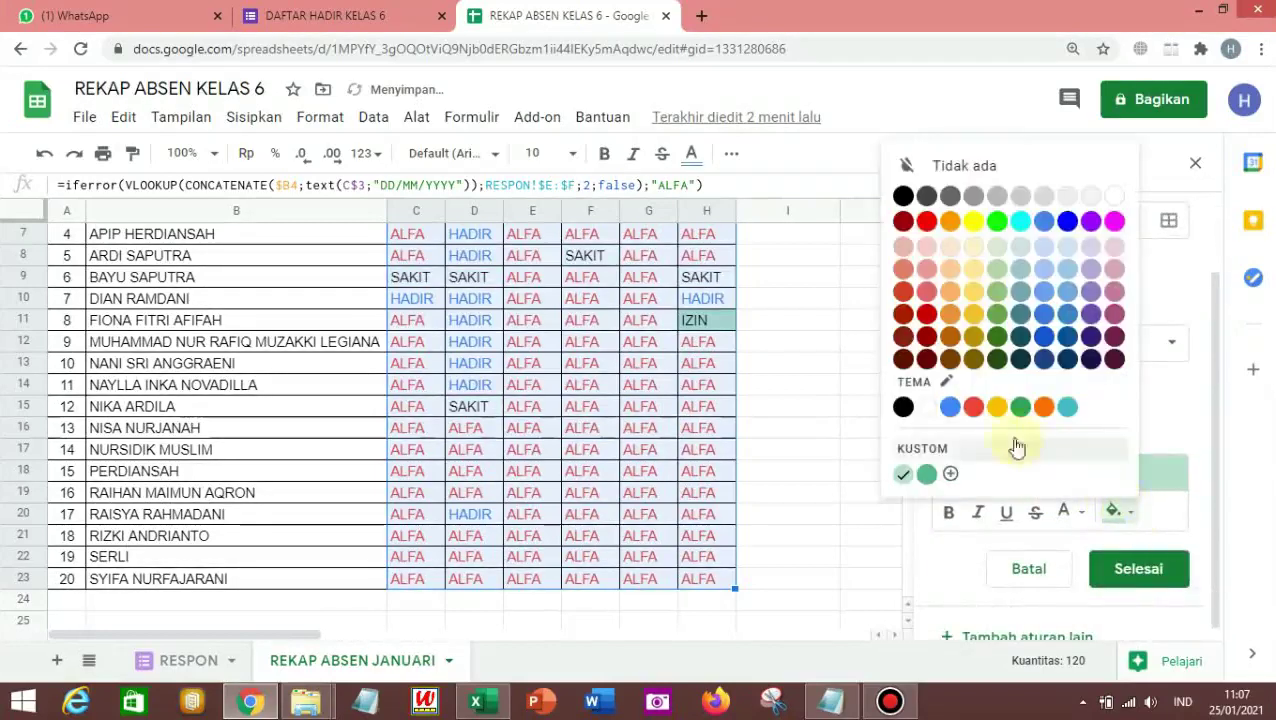
click(925, 407)
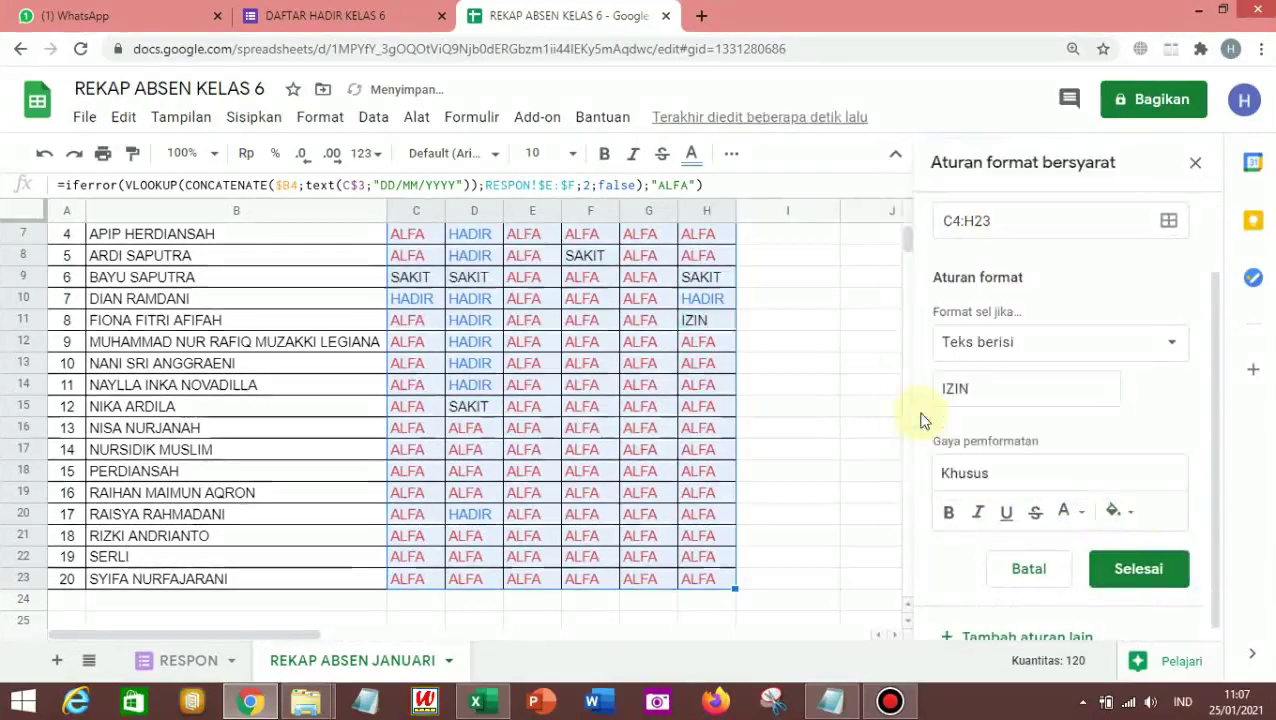
click(1083, 515)
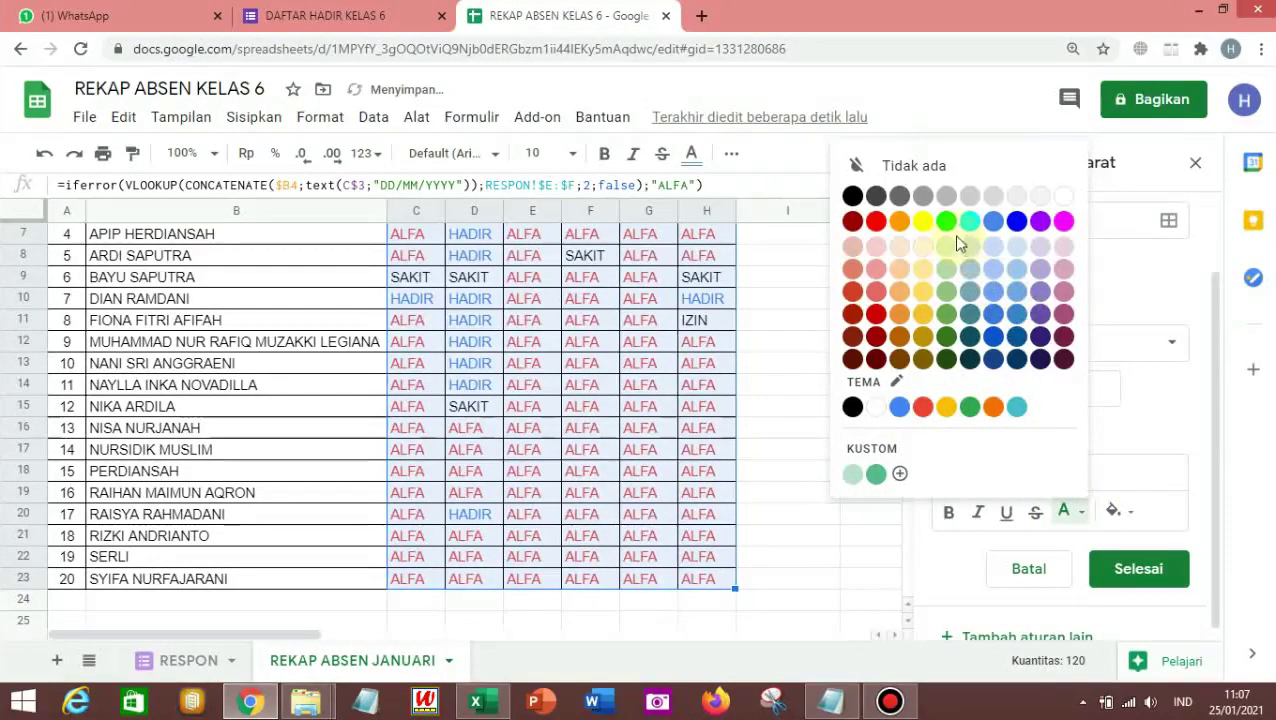
click(946, 291)
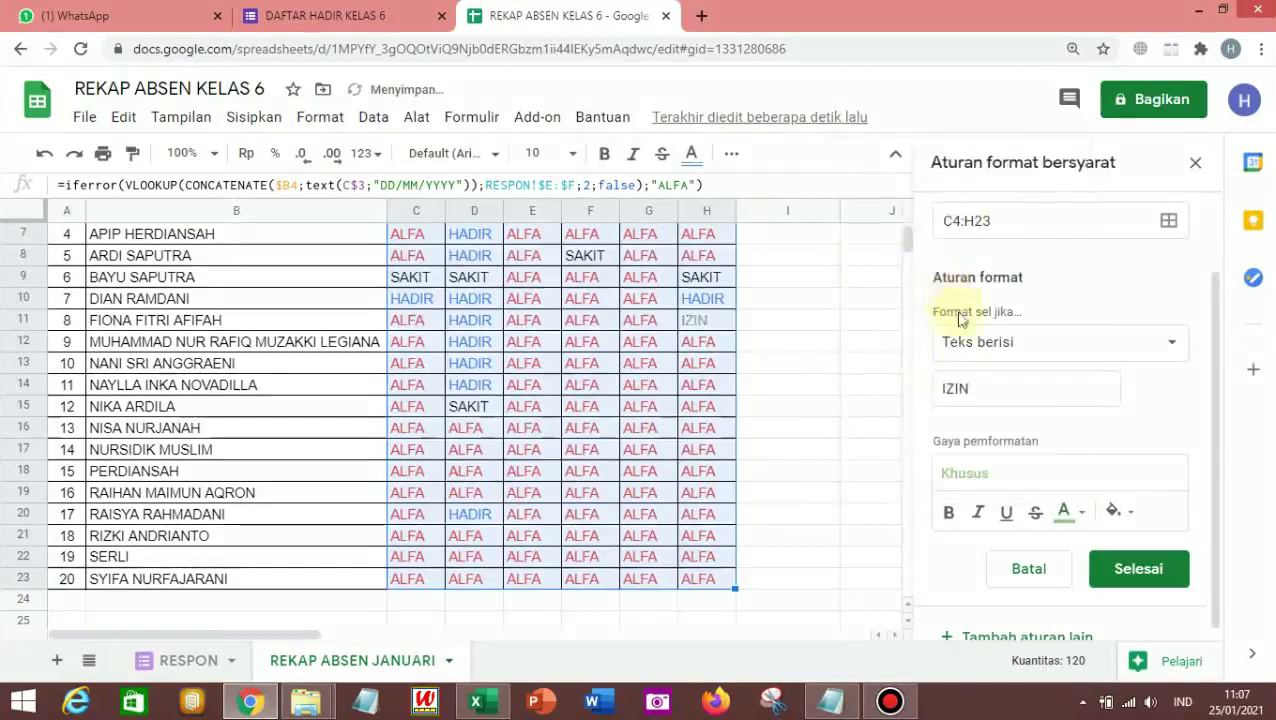
click(1138, 569)
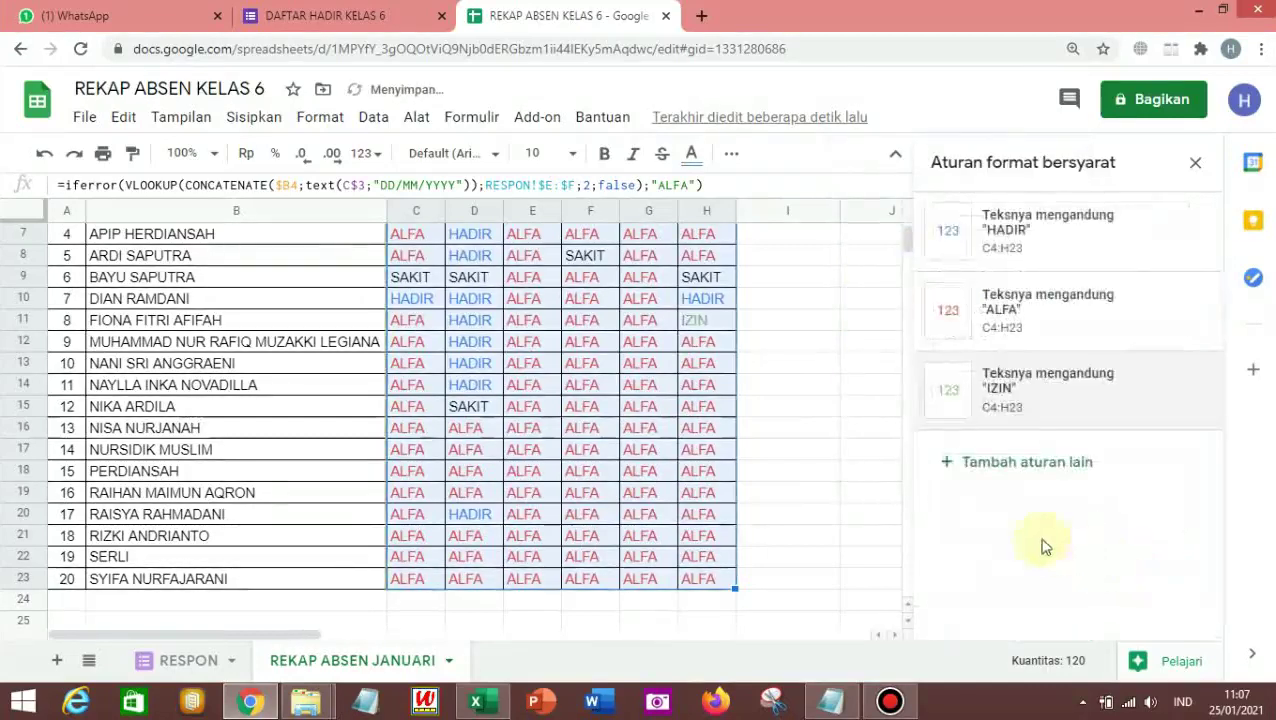
click(800, 452)
scroll(560, 432, up, 2)
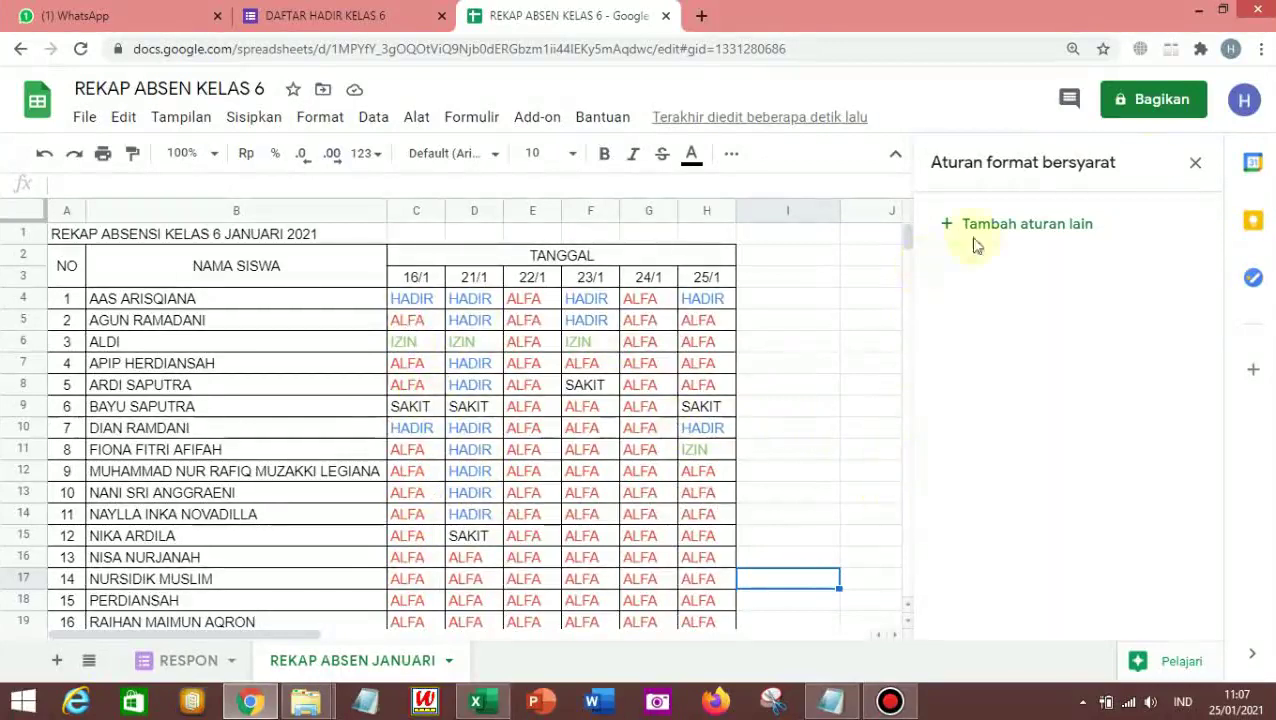
click(1195, 162)
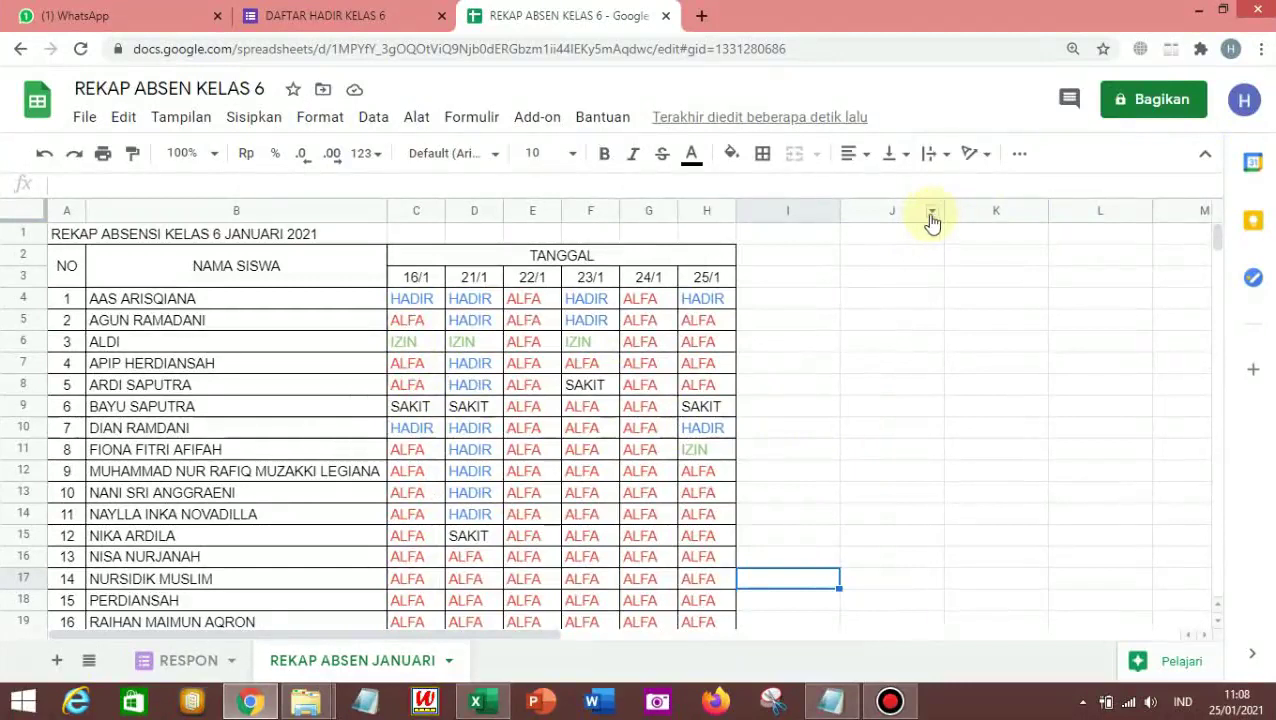
Enter the heading JUMLAH in I2 and the subheadings HADIR, SAKIT, IZIN and ALFA in I3 to L3.
click(800, 260)
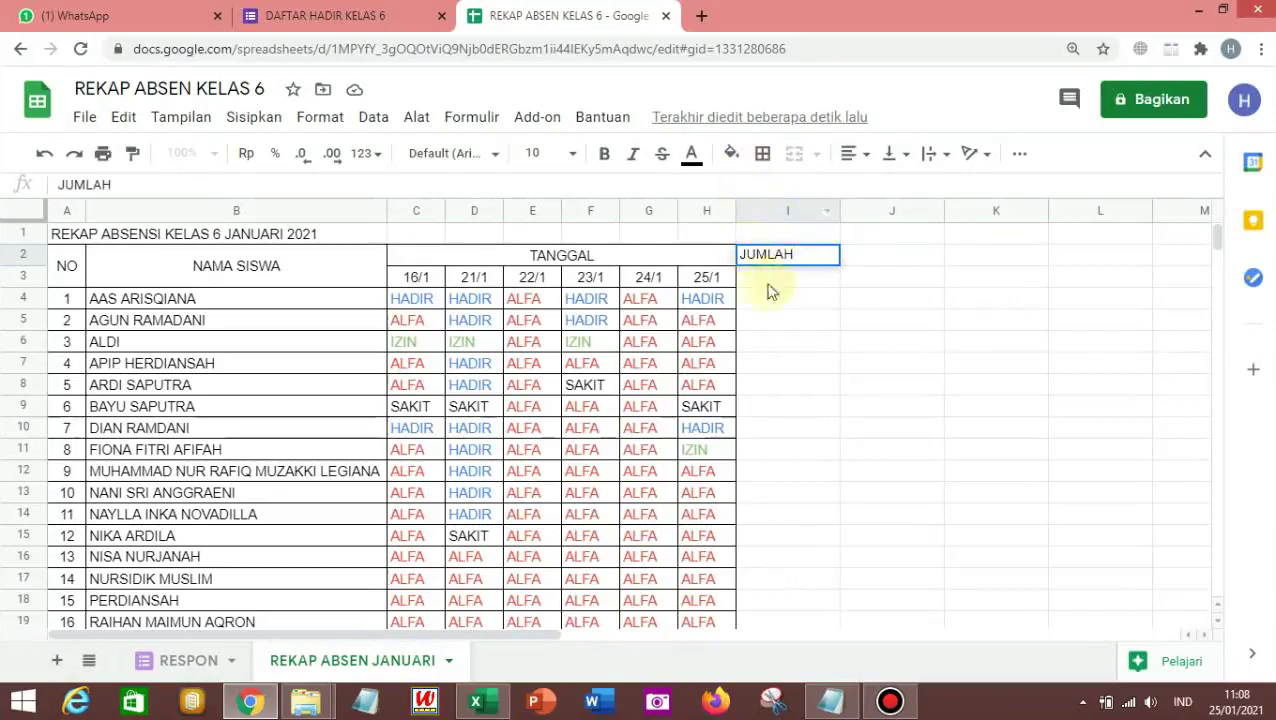
click(776, 277)
text(HADIR)
key(Tab)
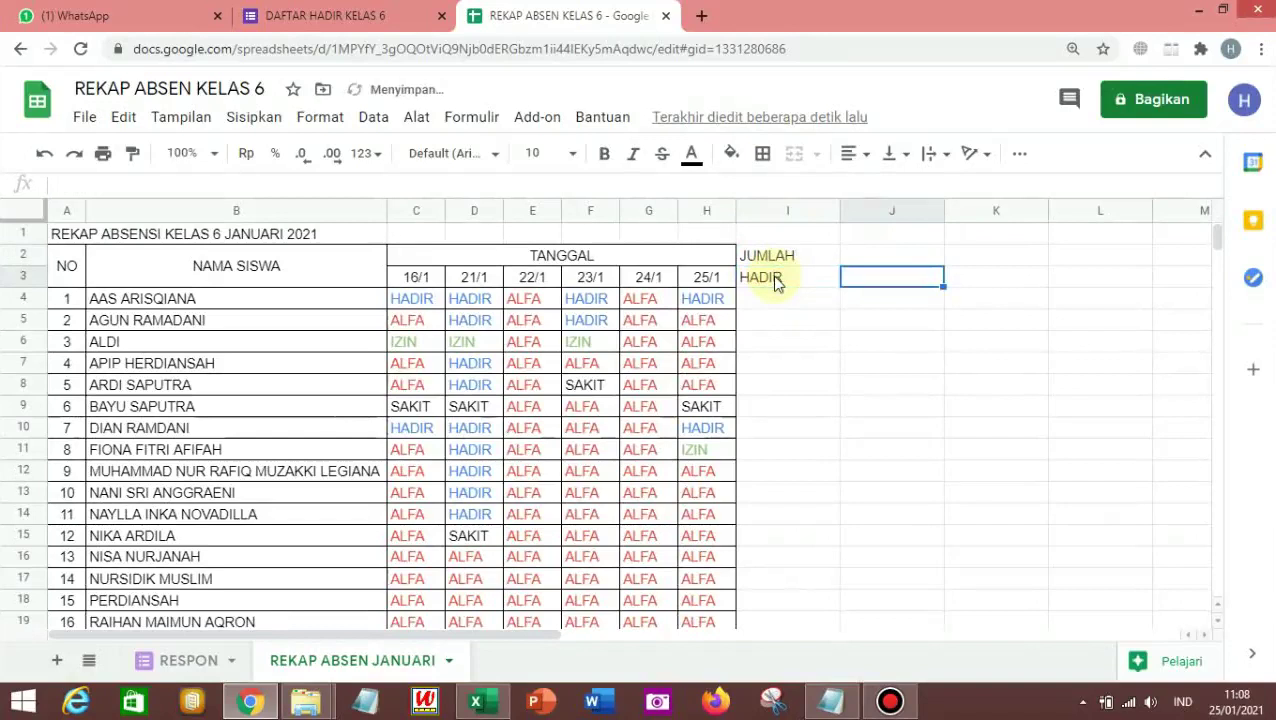
text(SAKIT)
key(Tab)
text(I)
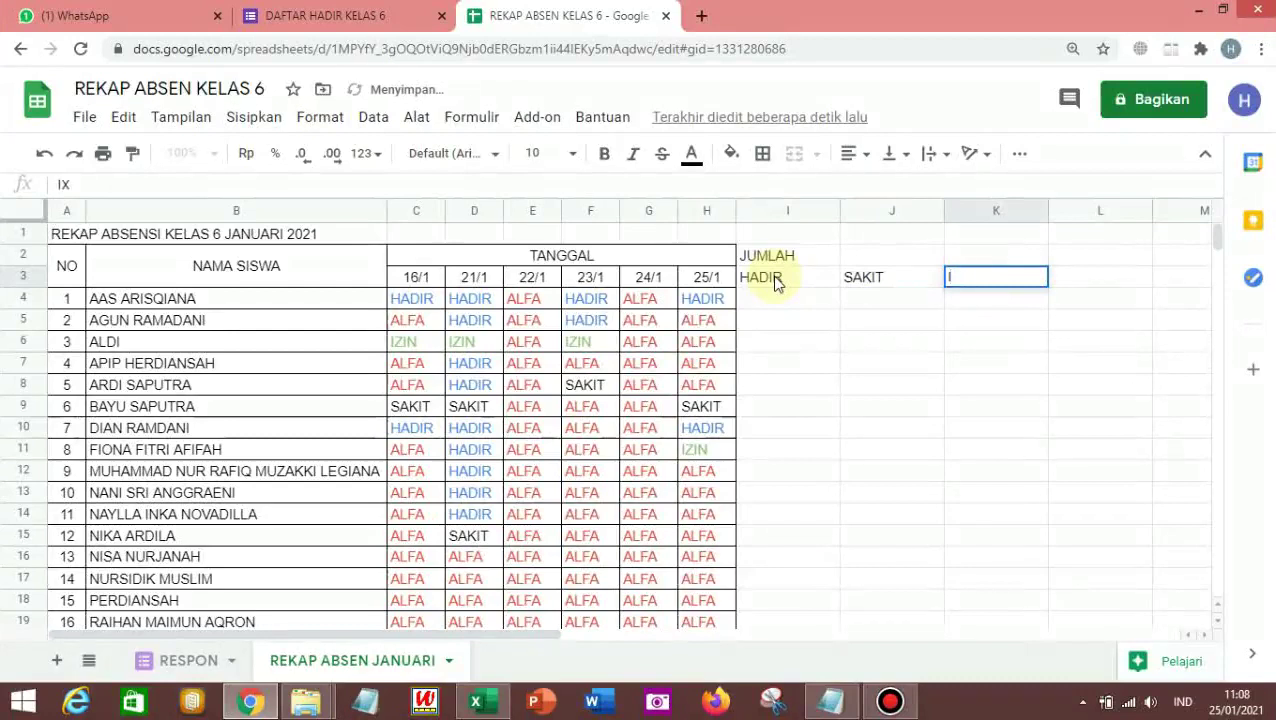
text(ZIN)
key(Tab)
text(A)
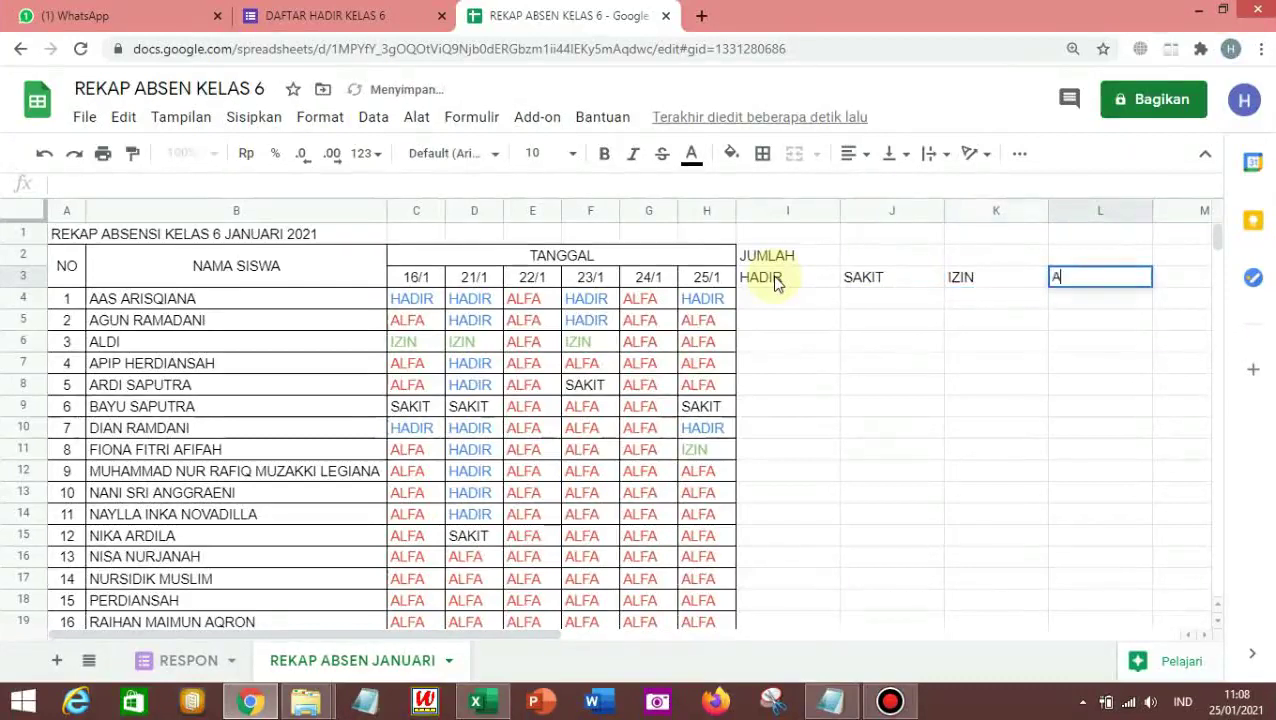
text(LFA)
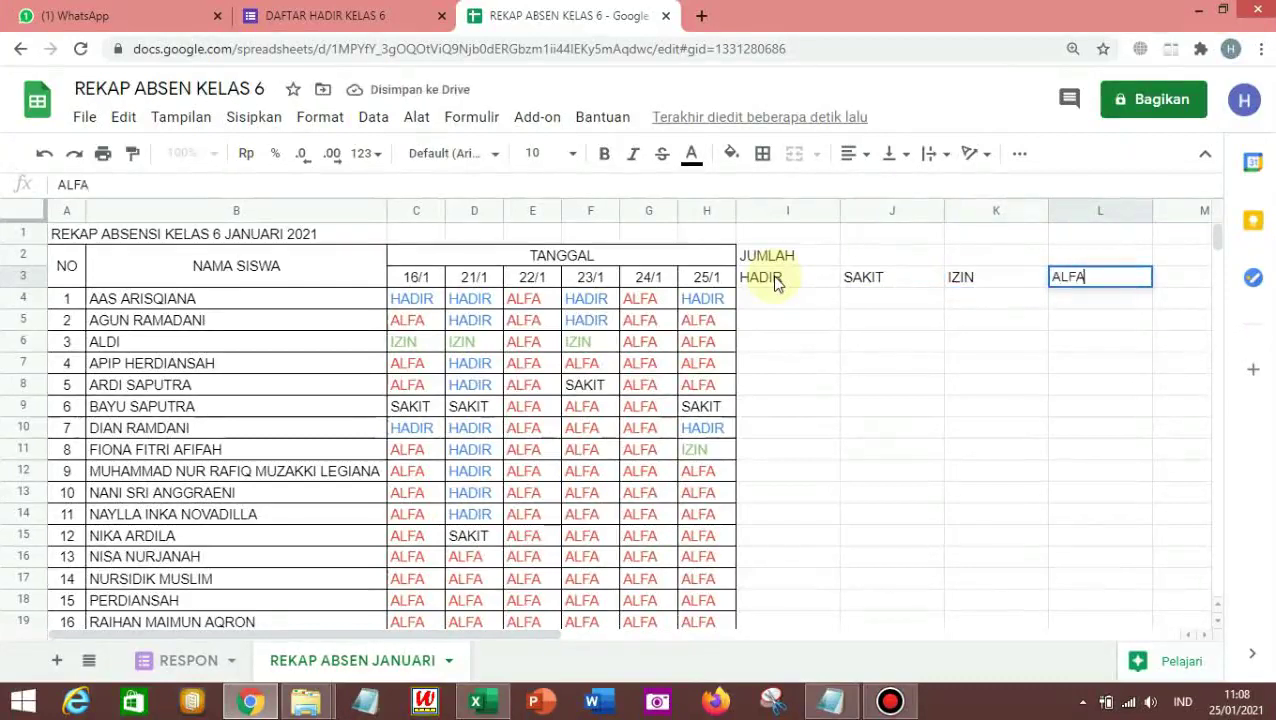
key(Return)
Merge I2:L2 and centre the JUMLAH heading horizontally.
drag(785, 257, 1072, 264)
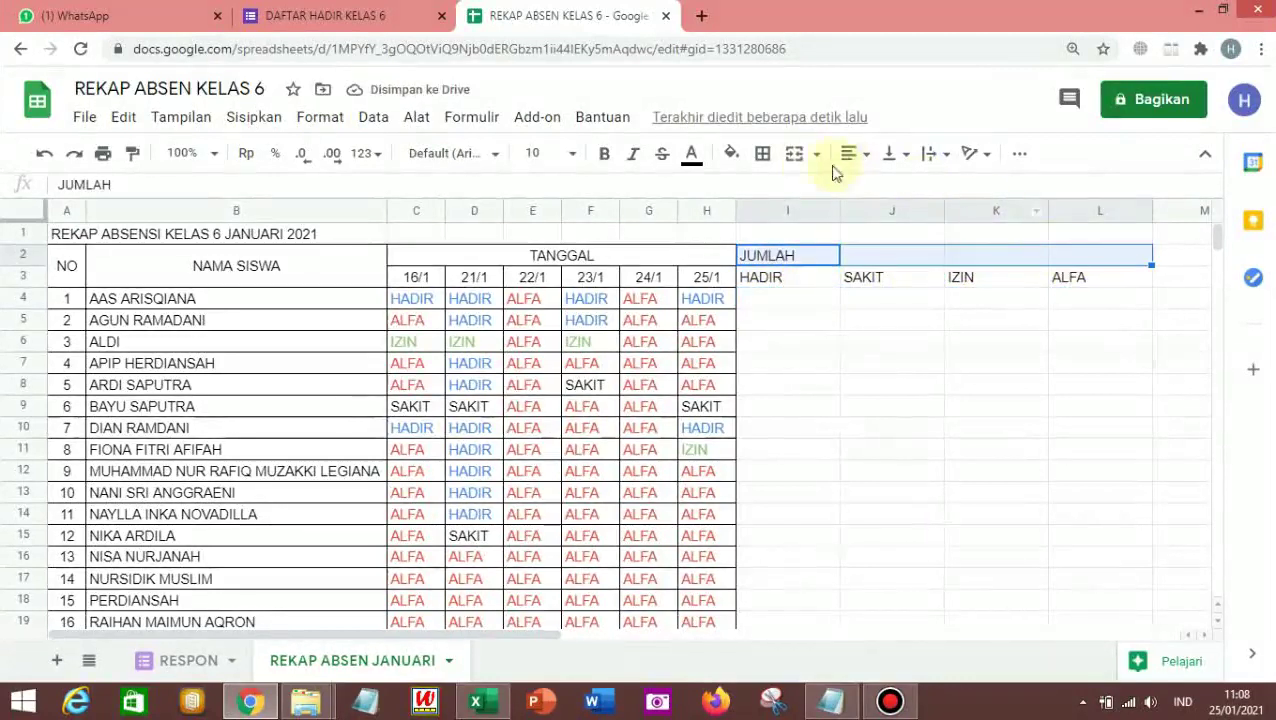
click(794, 155)
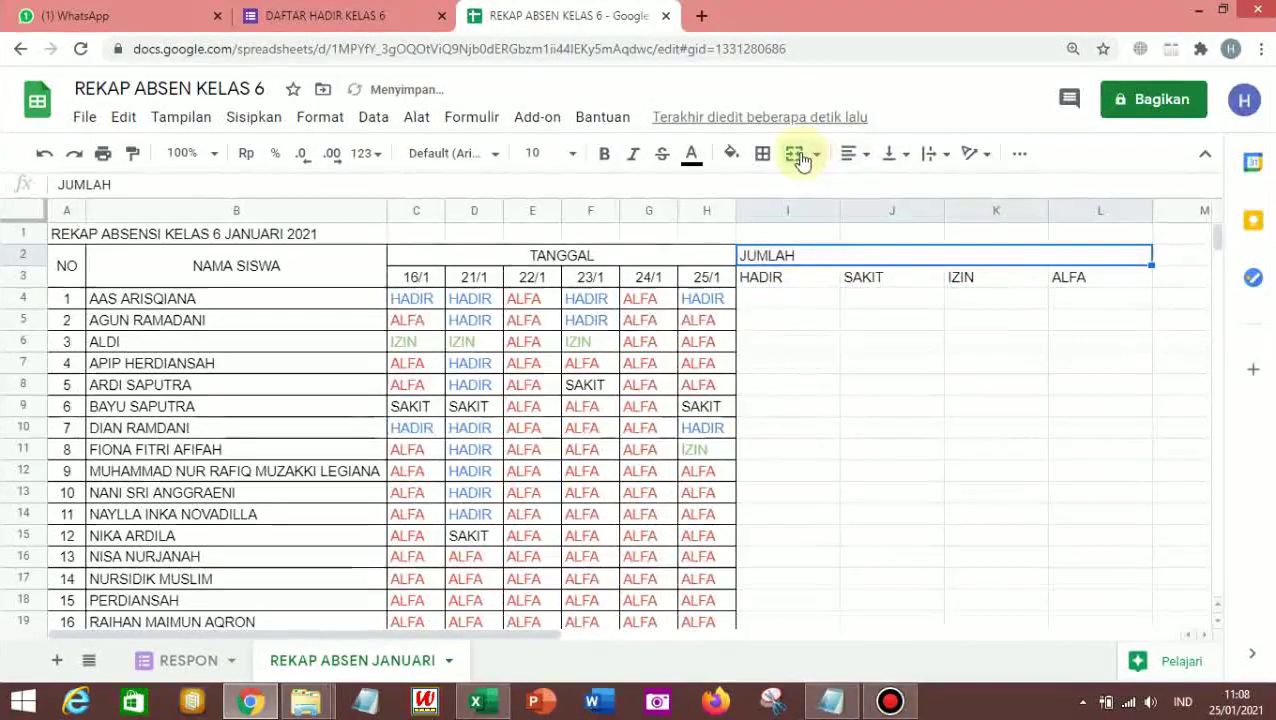
click(852, 155)
click(876, 186)
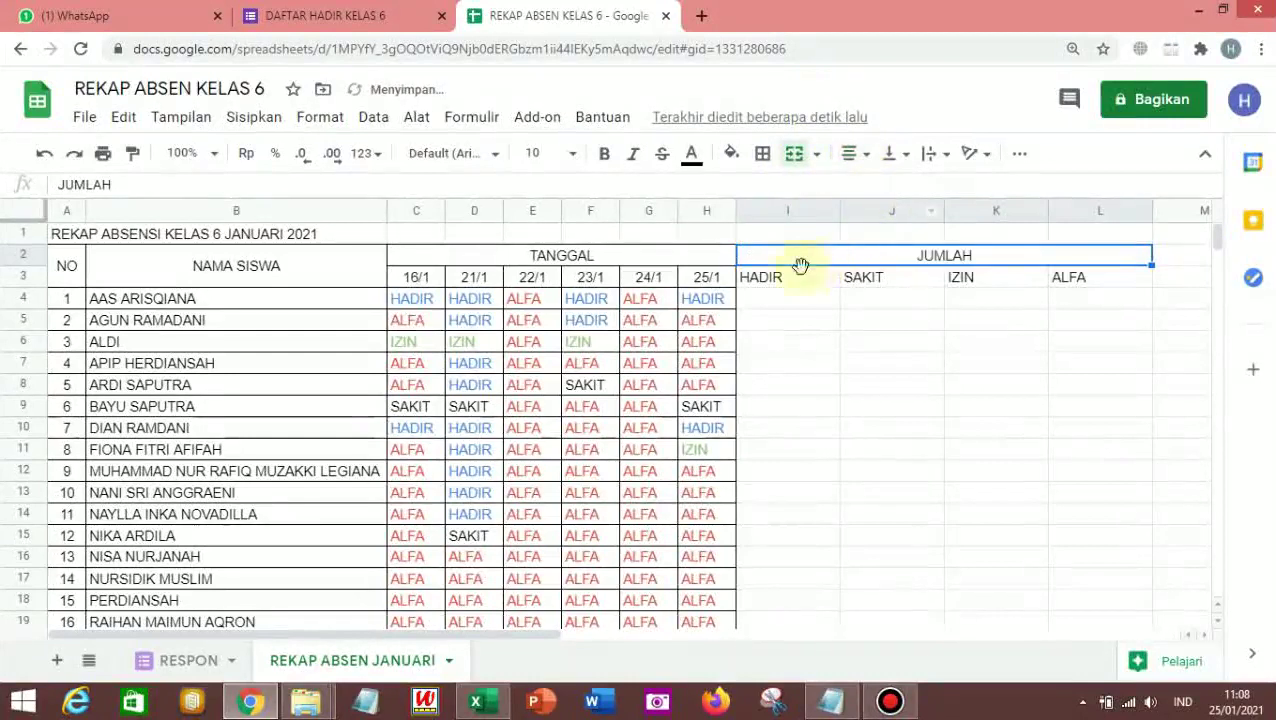
Set the width of columns I to L to 60 pixels.
drag(807, 208, 1075, 222)
right_click(1075, 222)
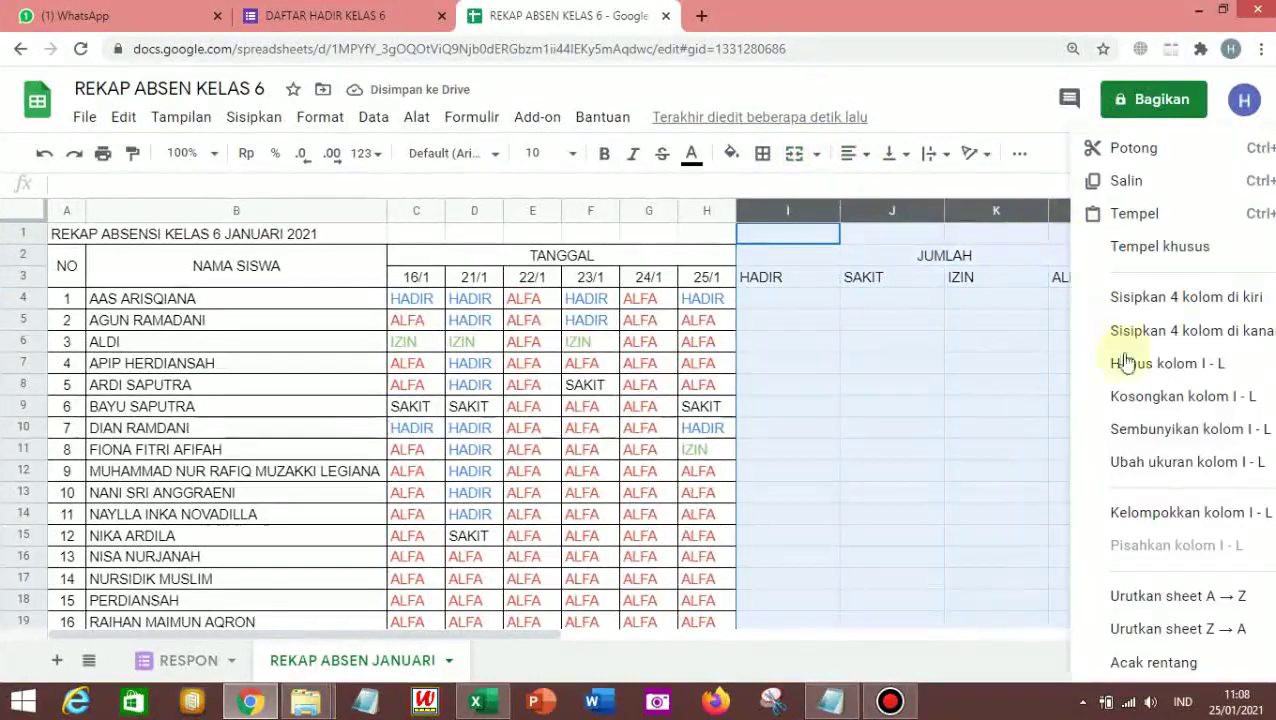
click(1162, 470)
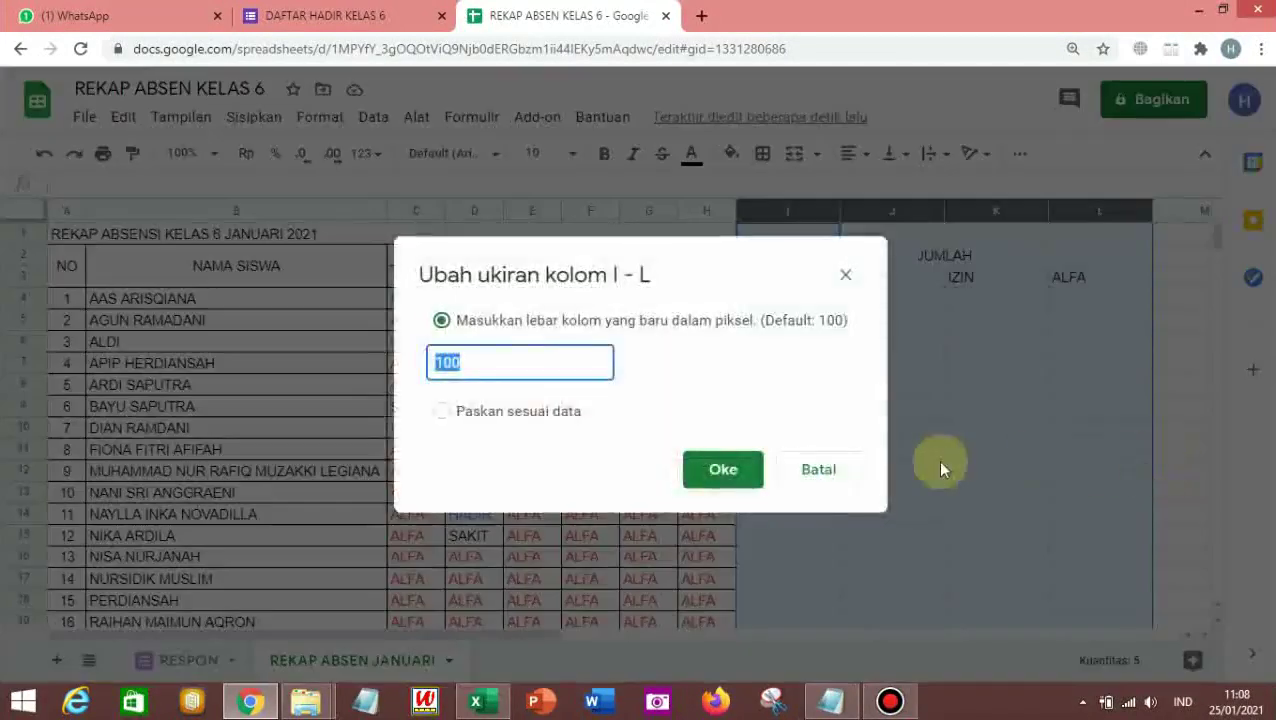
text(60)
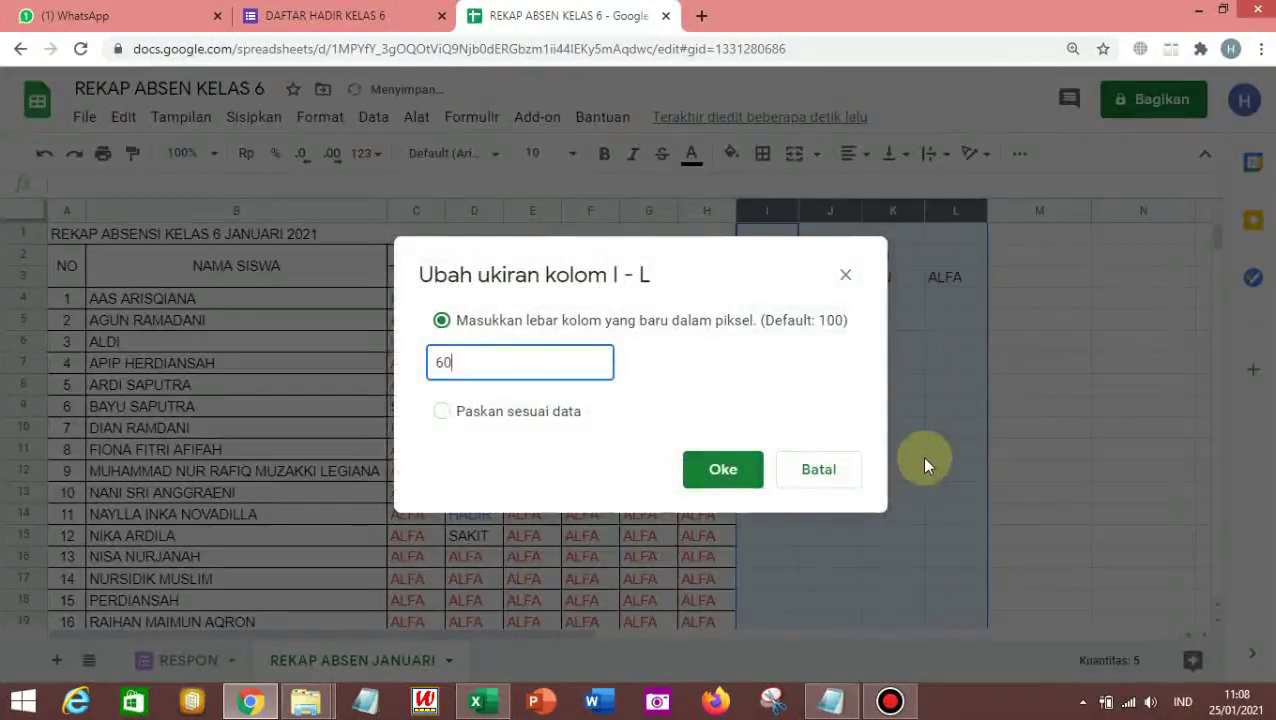
key(Return)
click(838, 385)
Apply all borders to the JUMLAH block in I2:L23.
drag(810, 258, 871, 564)
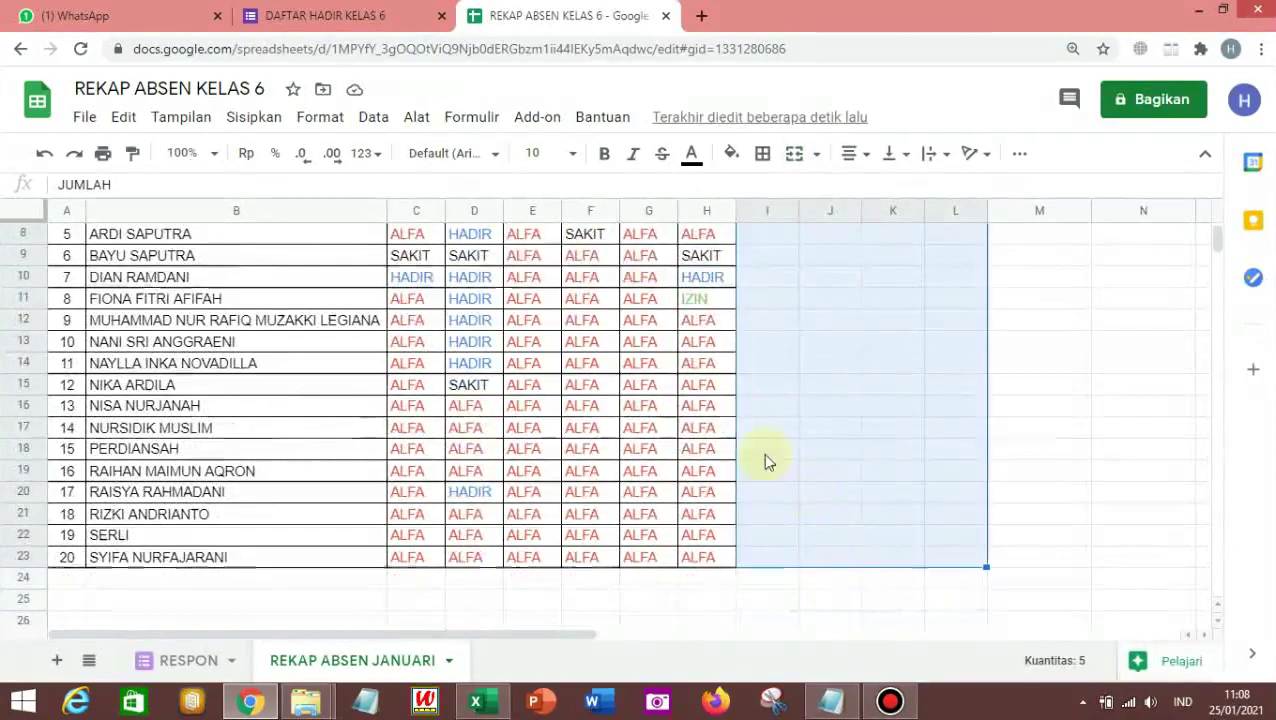
click(763, 157)
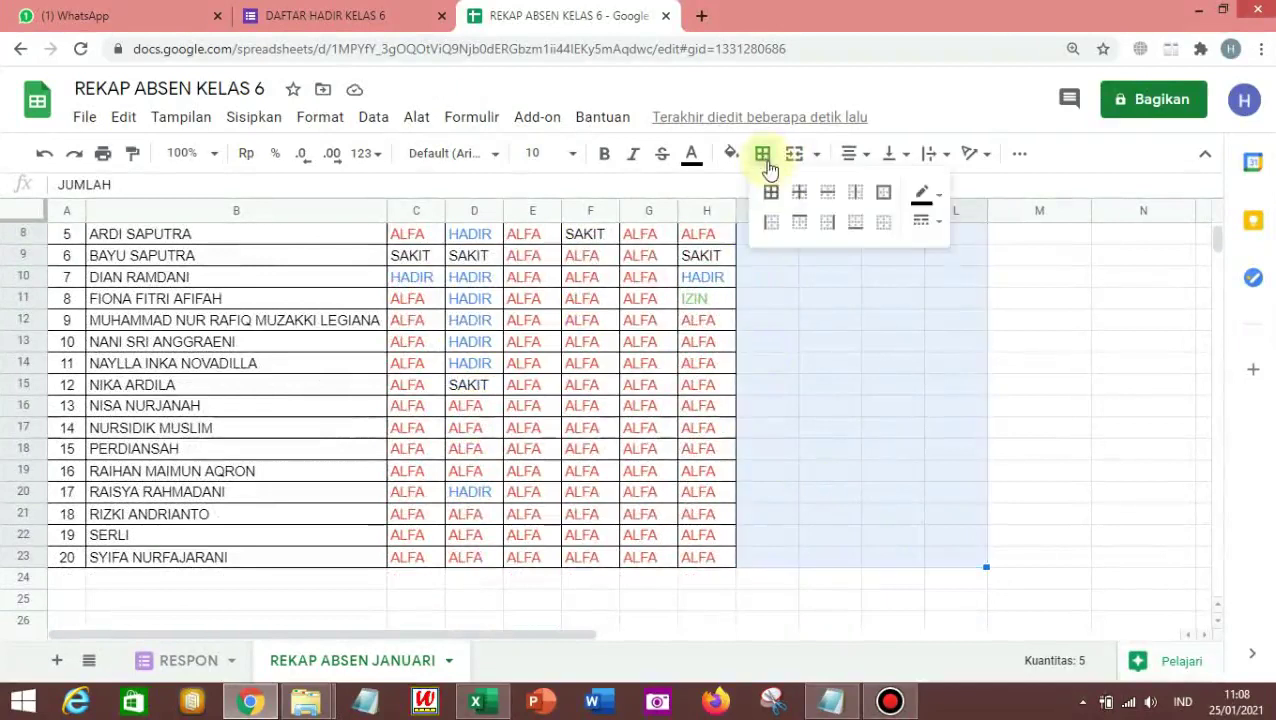
click(779, 194)
scroll(805, 340, up, 5)
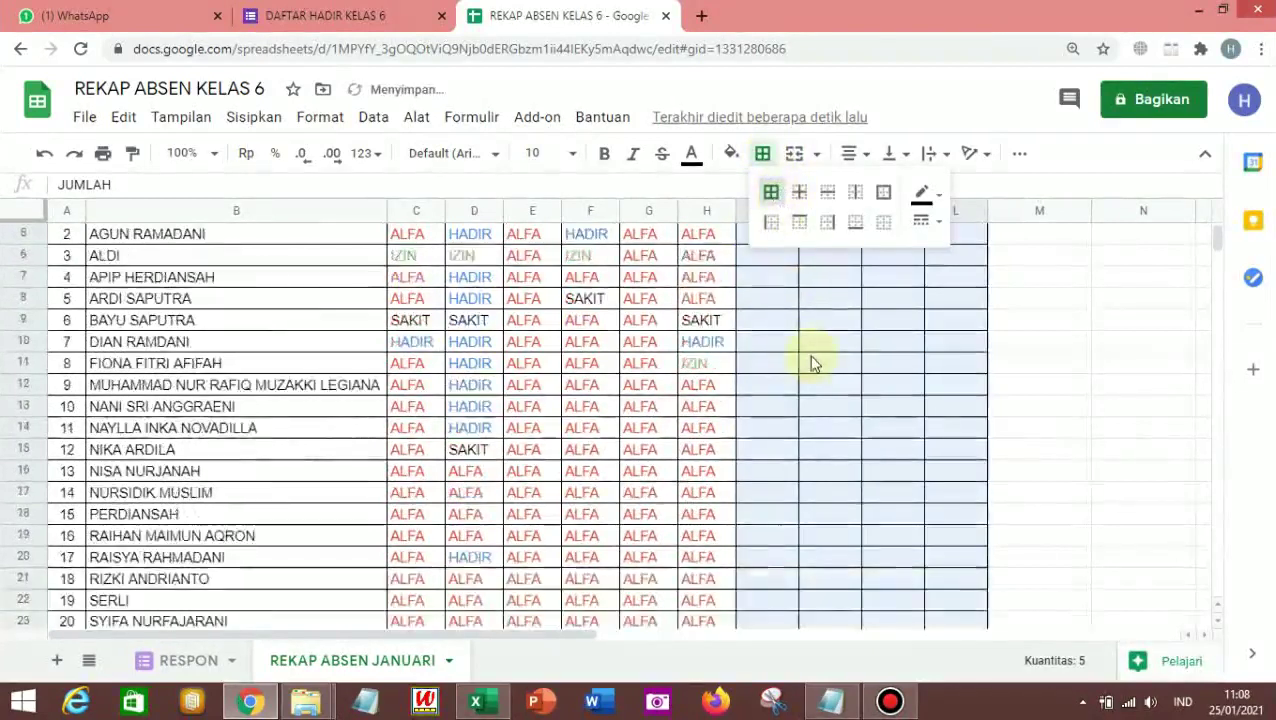
Centre the HADIR, SAKIT, IZIN and ALFA subheadings in I3:L3 and select cell I4.
drag(783, 290, 942, 280)
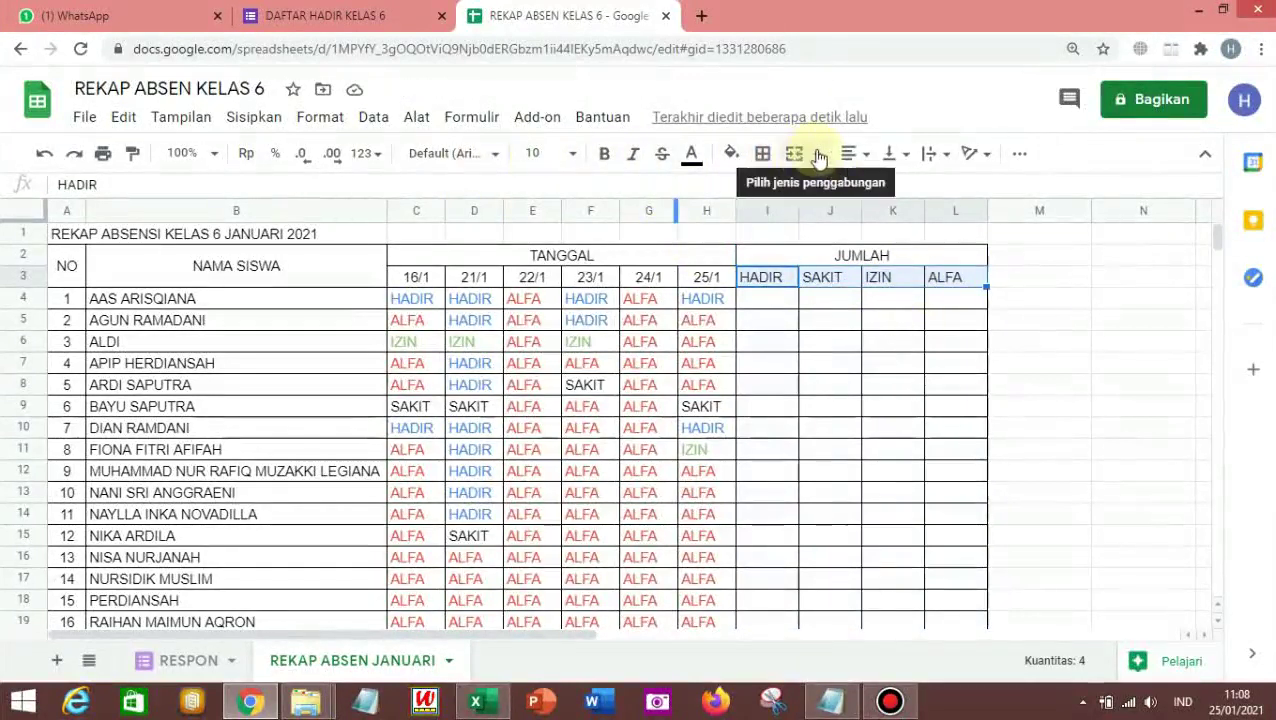
click(865, 160)
click(880, 200)
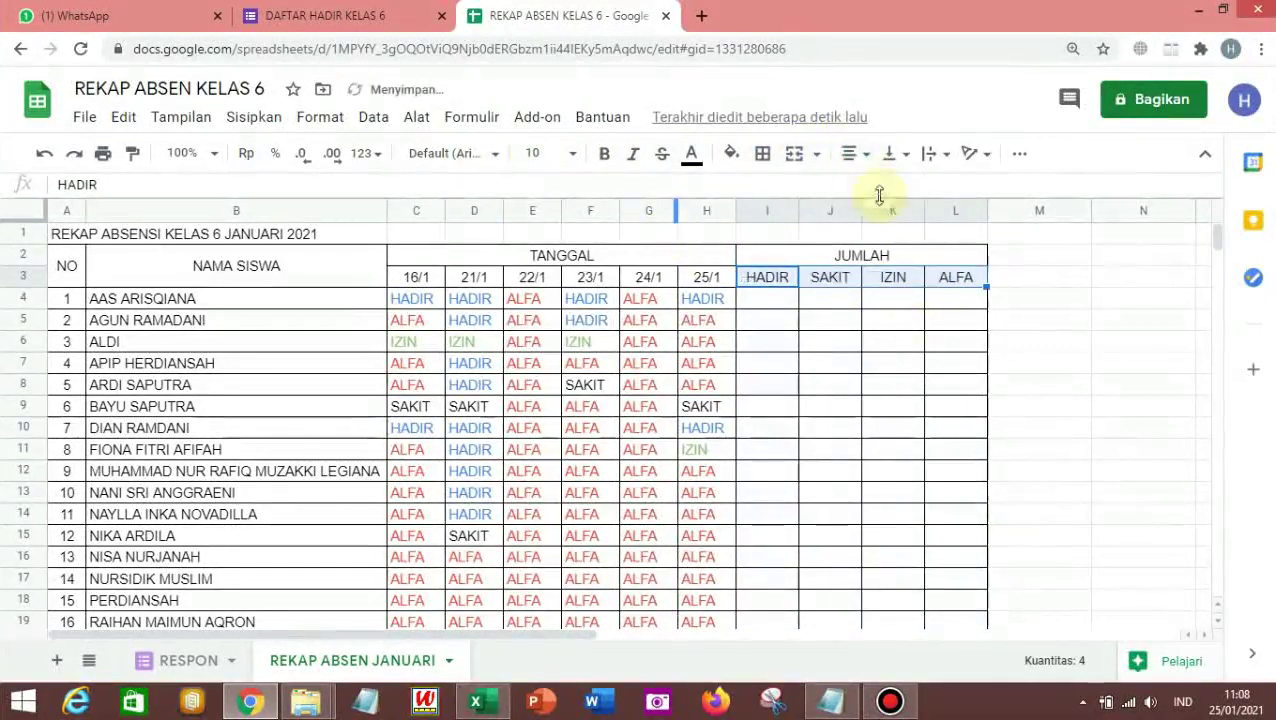
click(773, 299)
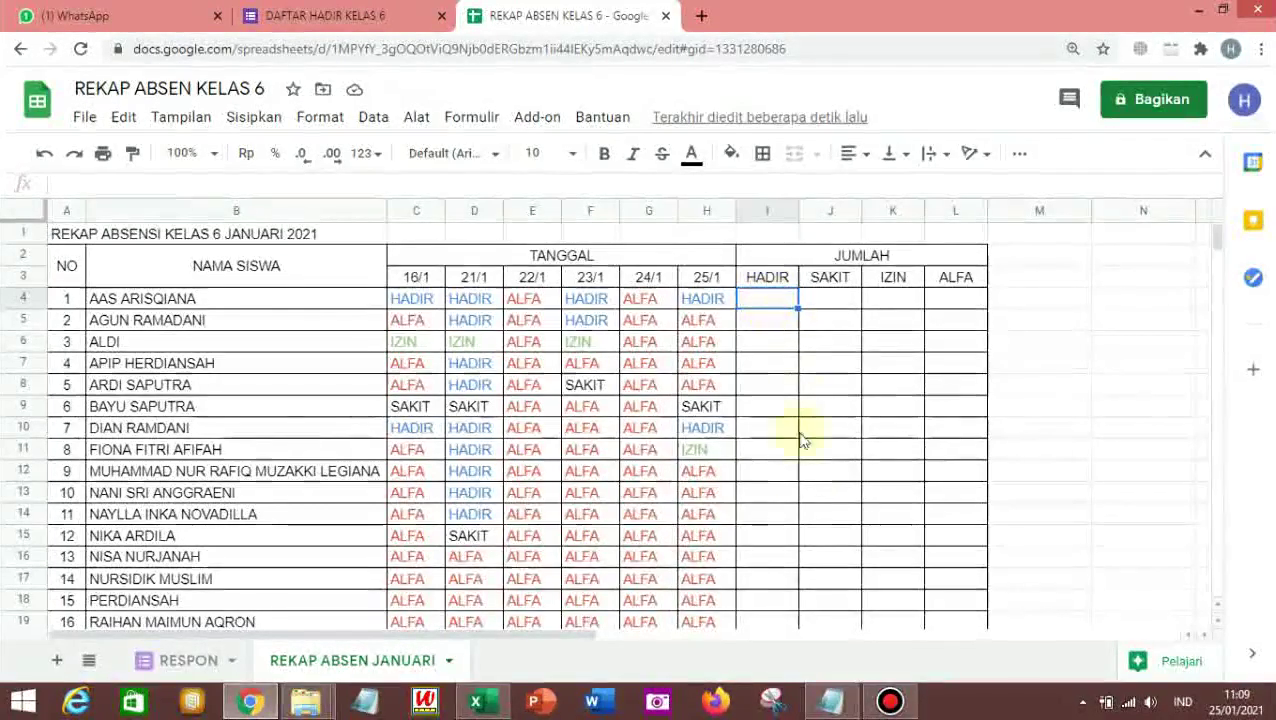
Look up the COUNTIF formula in rumus absen.txt in Notepad and return to the spreadsheet.
click(829, 700)
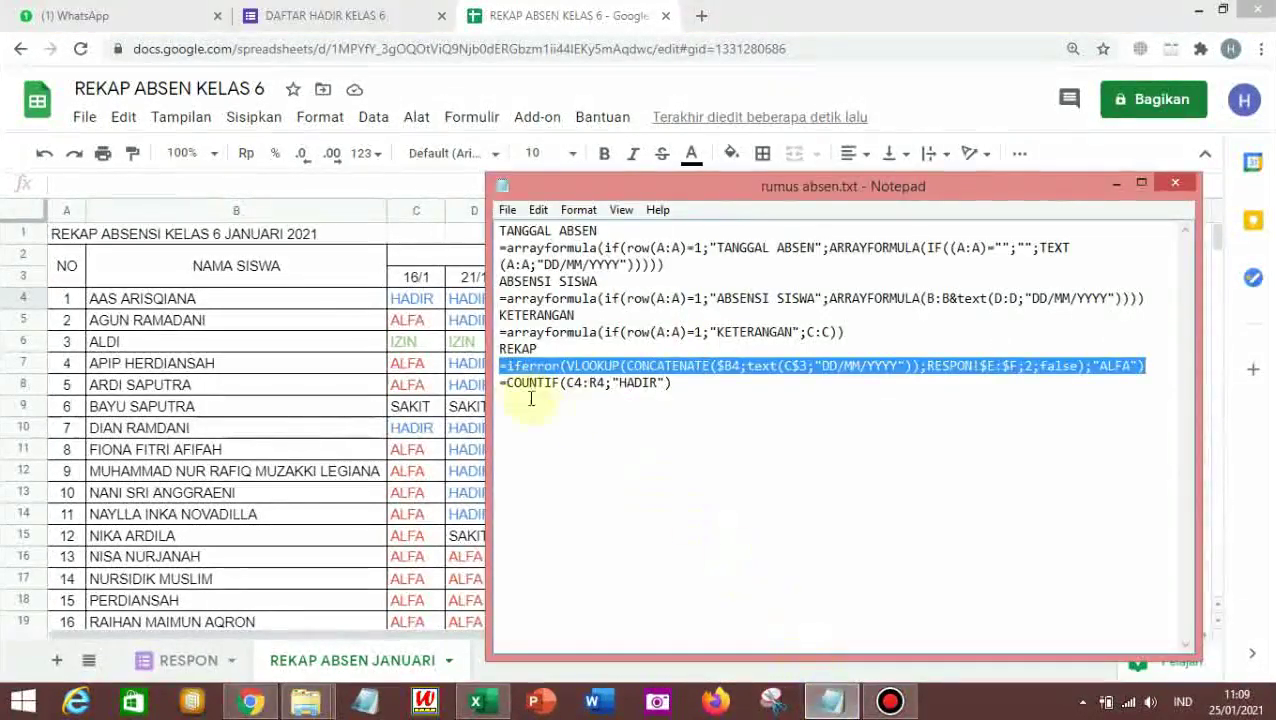
click(500, 383)
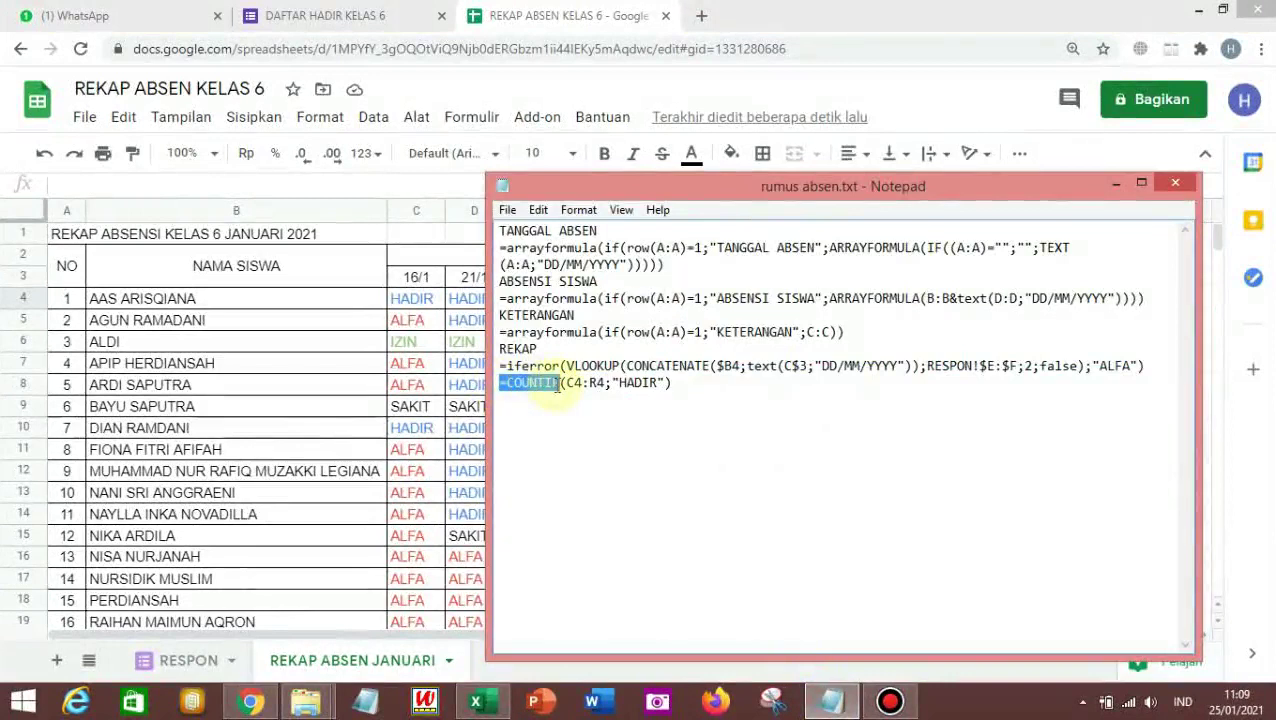
click(140, 384)
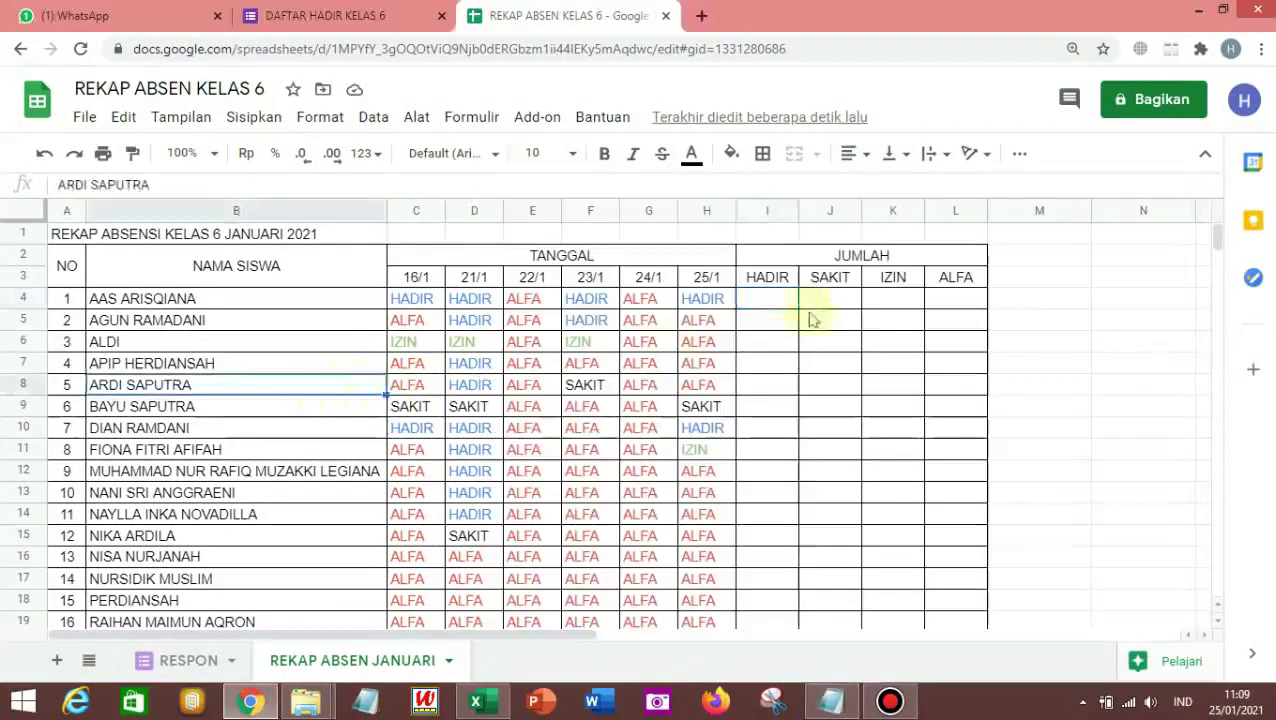
Enter =COUNTIF(C4:H4;"HADIR") in I4 and accept the suggested autofill for the rest of the HADIR column.
click(783, 298)
text(=COUNTIF()
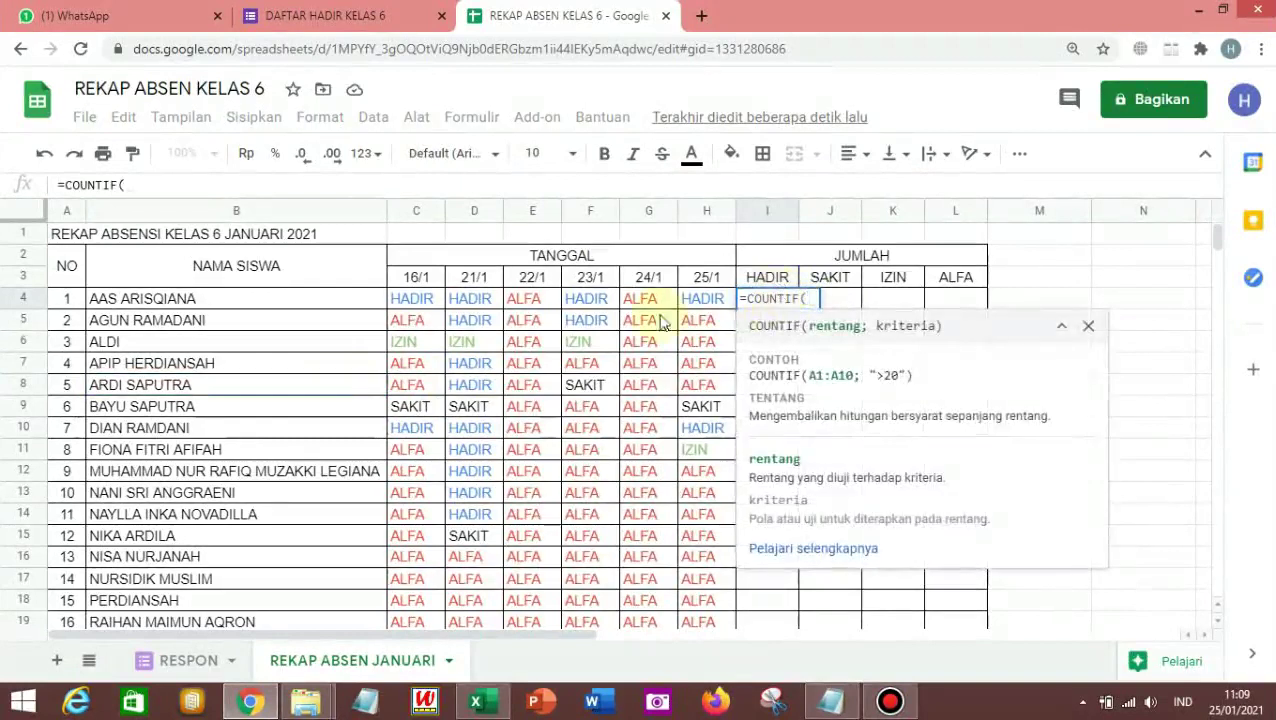
click(405, 303)
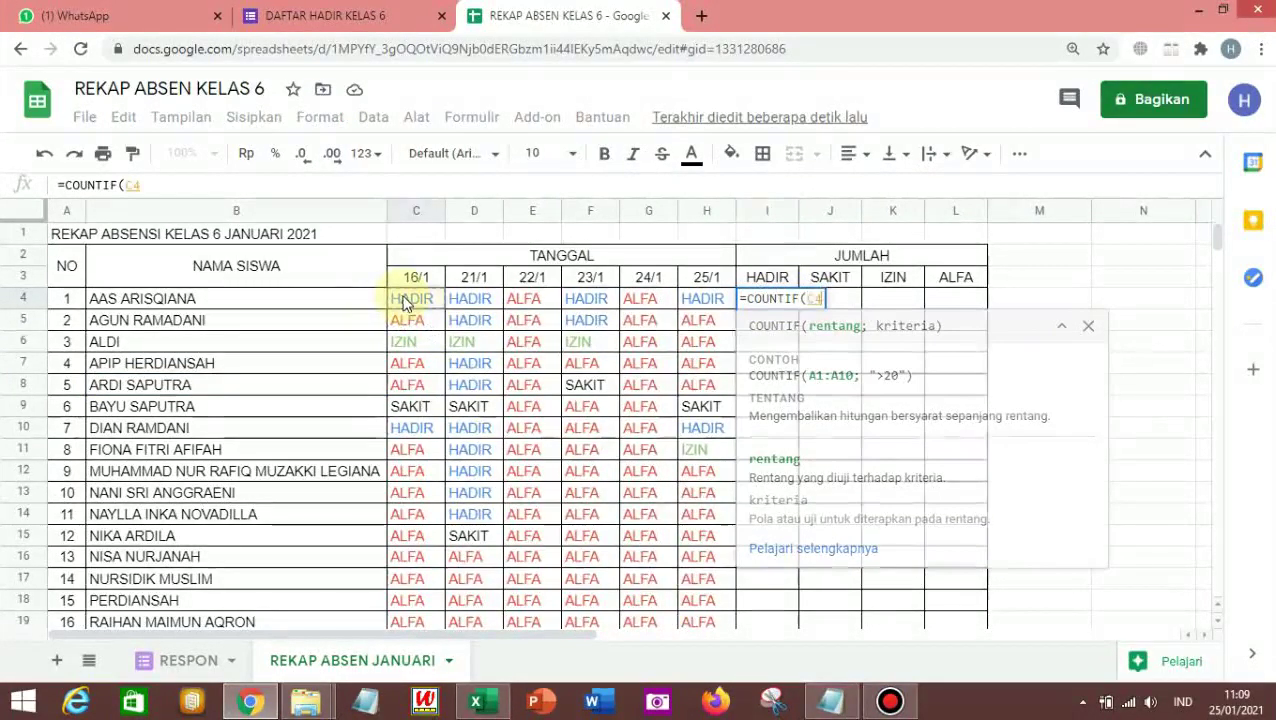
drag(462, 305, 712, 306)
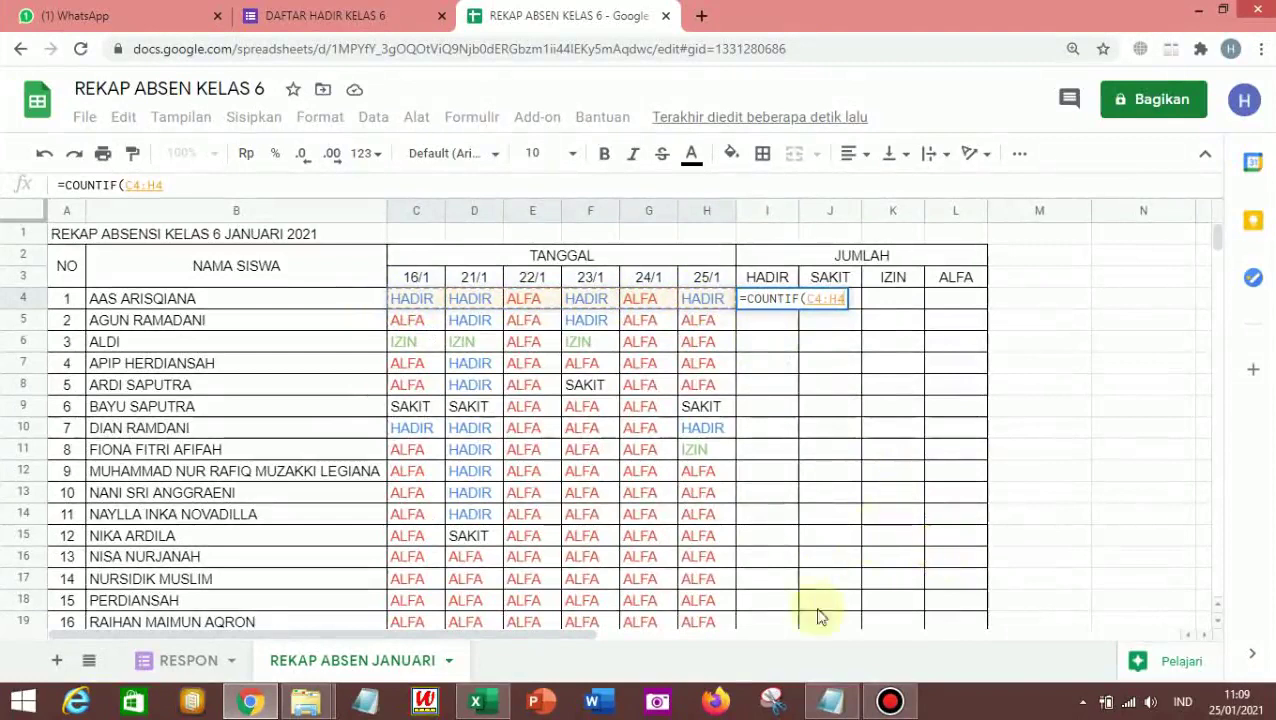
click(829, 703)
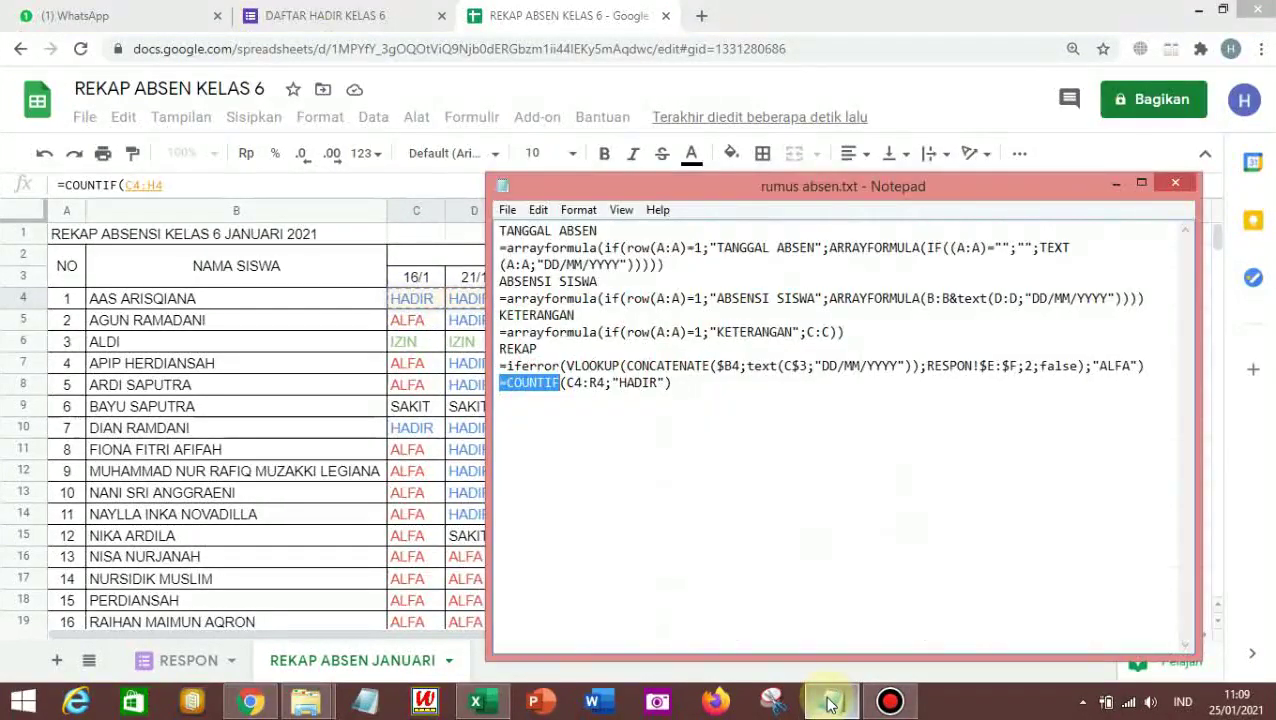
click(829, 703)
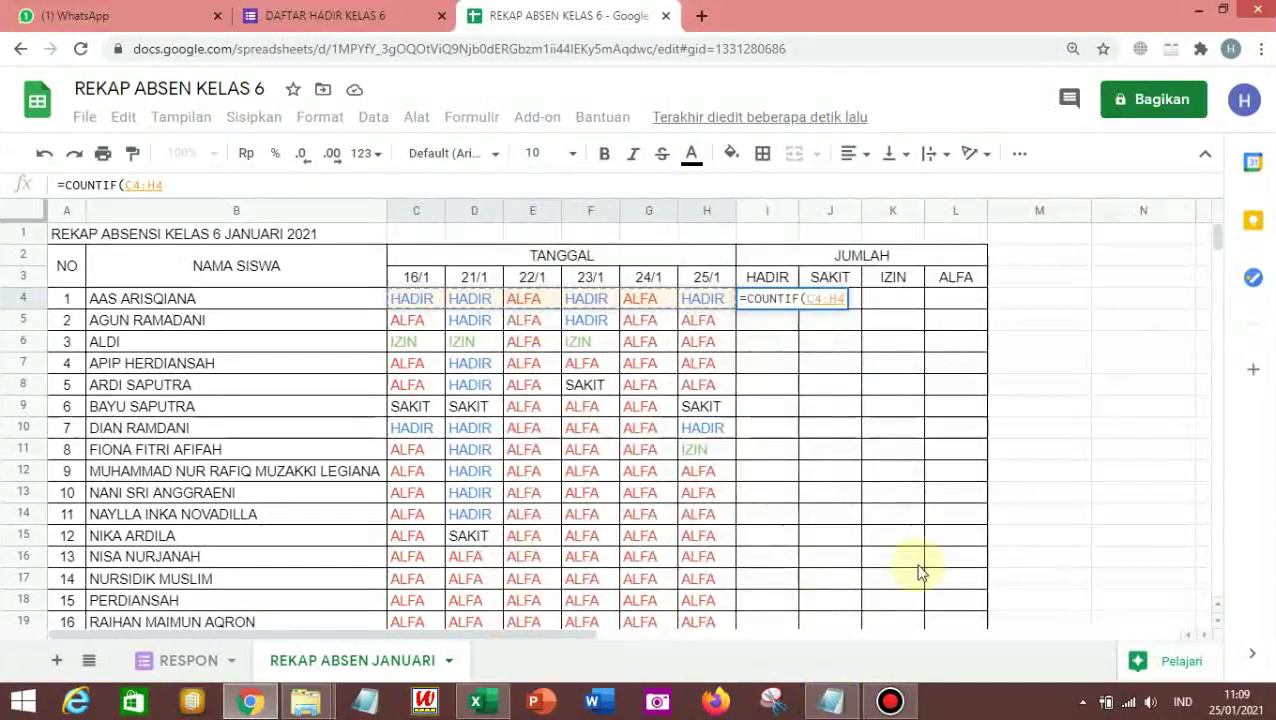
text(;")
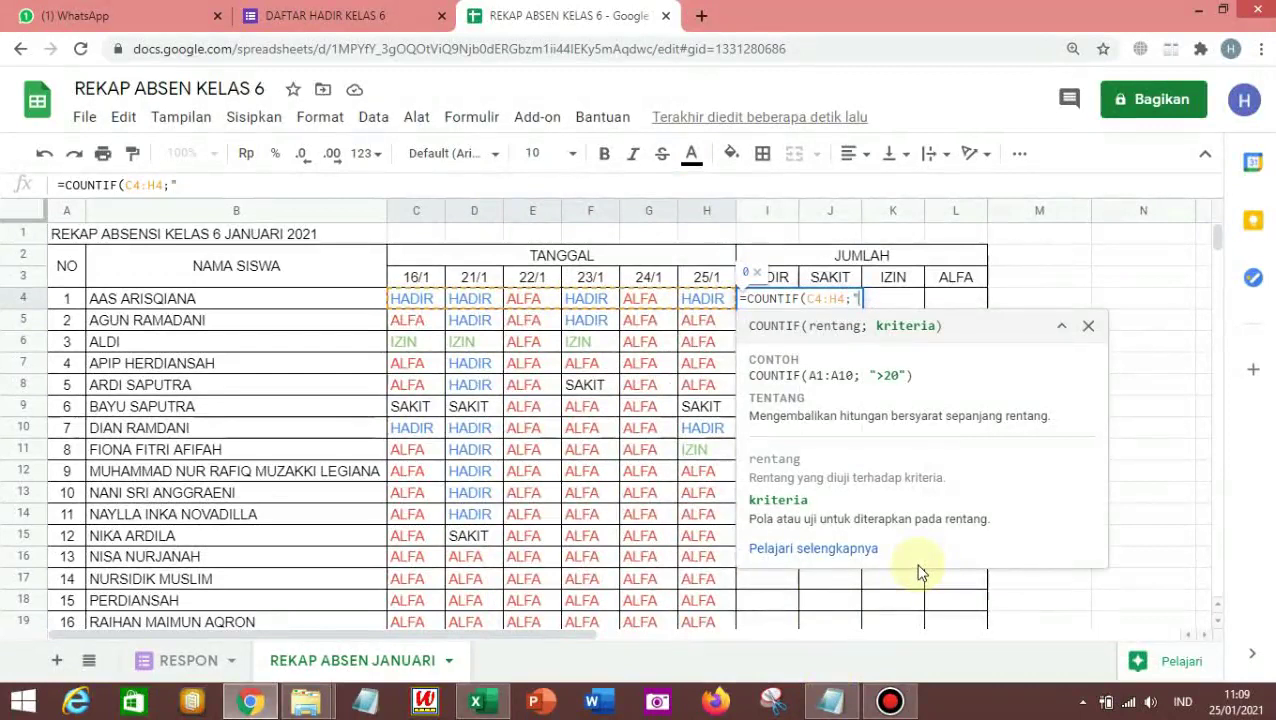
text(HADIR)
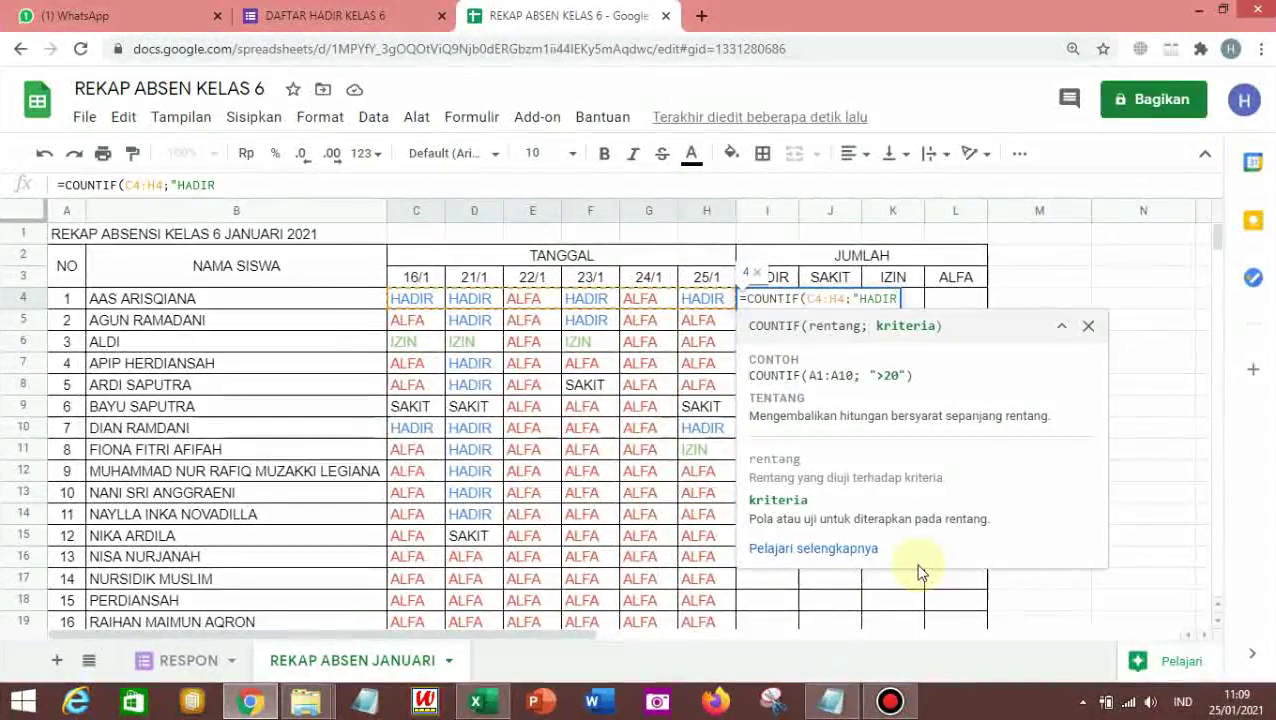
text("))
key(Return)
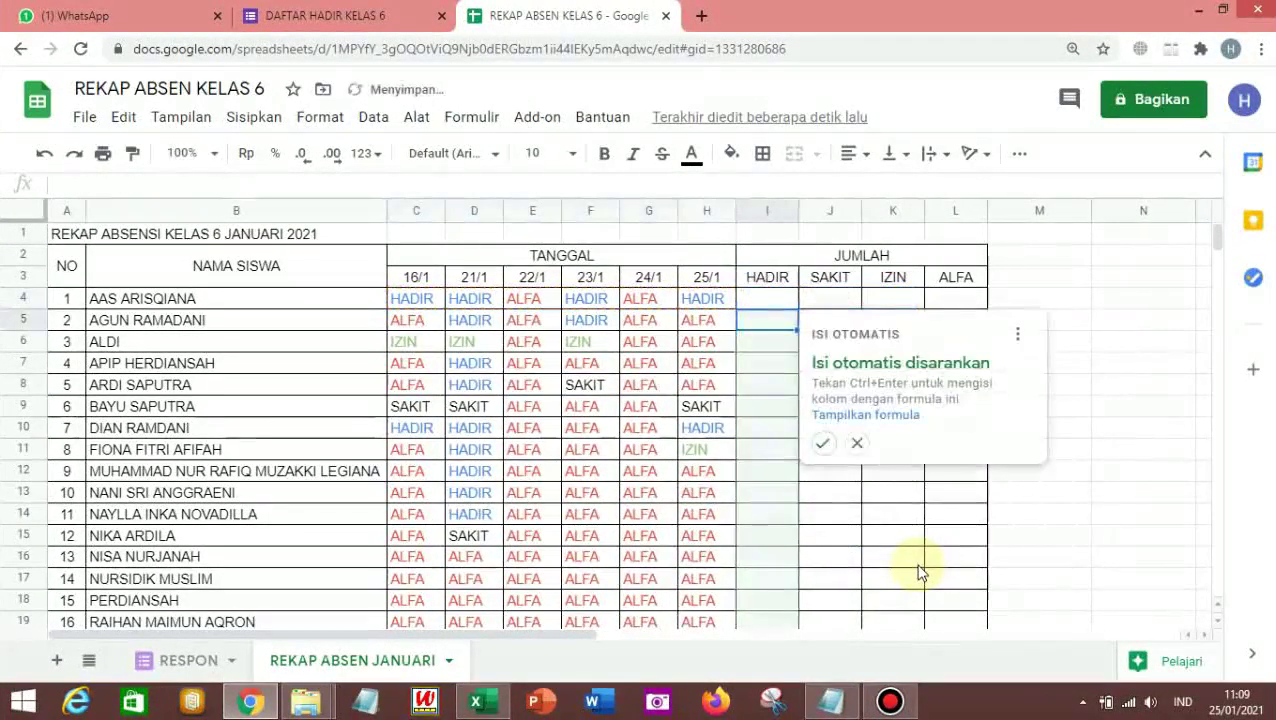
click(822, 443)
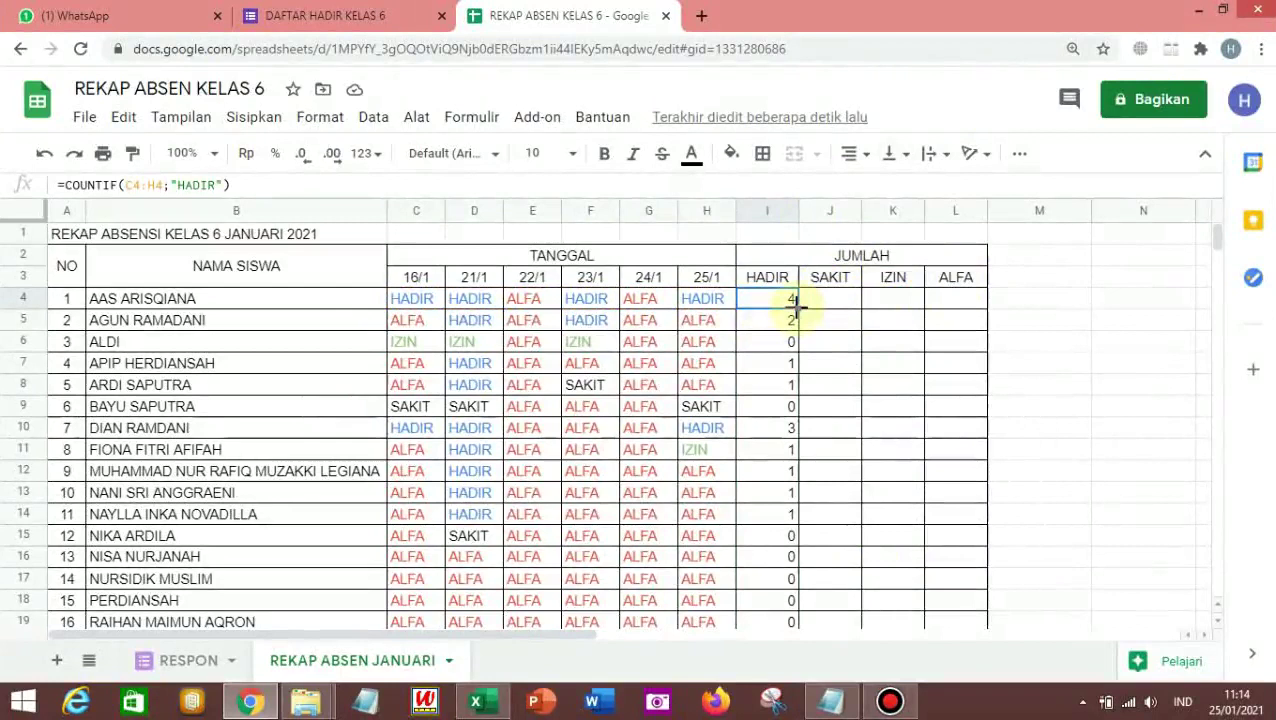
Fill the I4 formula across to L4 and change the COUNTIF criterion in J4 to "SAKIT".
drag(797, 307, 968, 313)
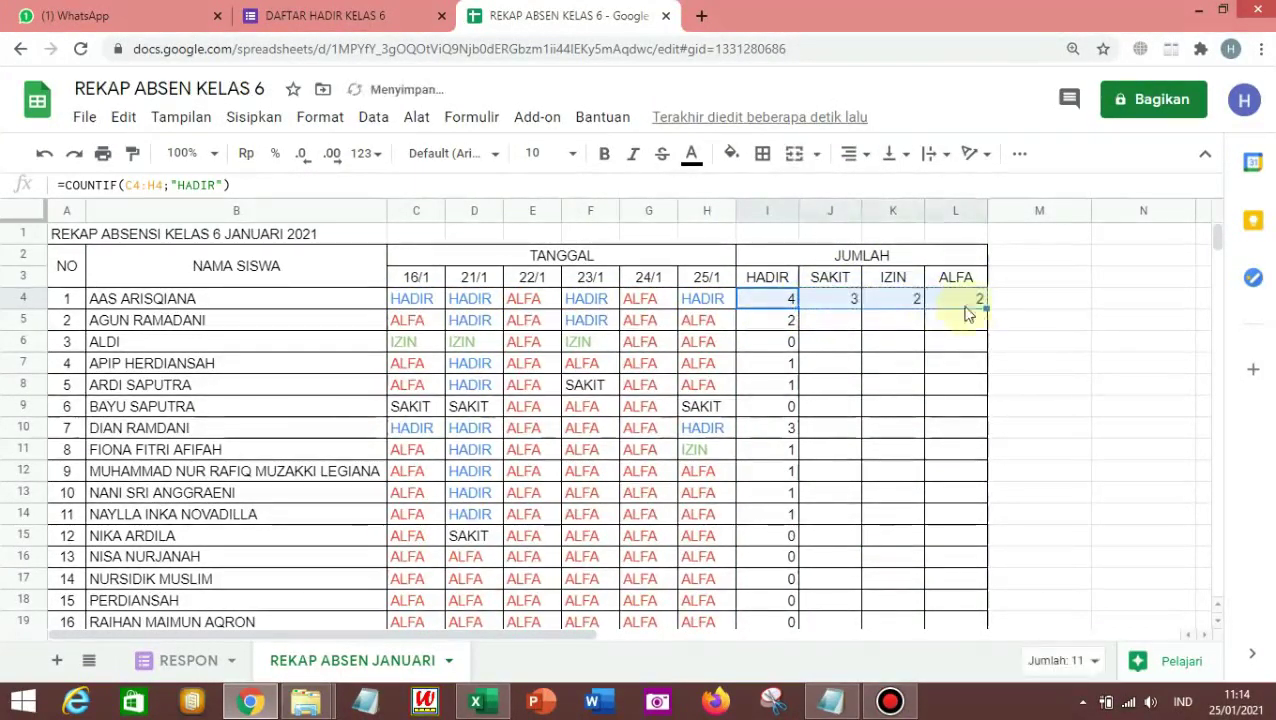
click(838, 303)
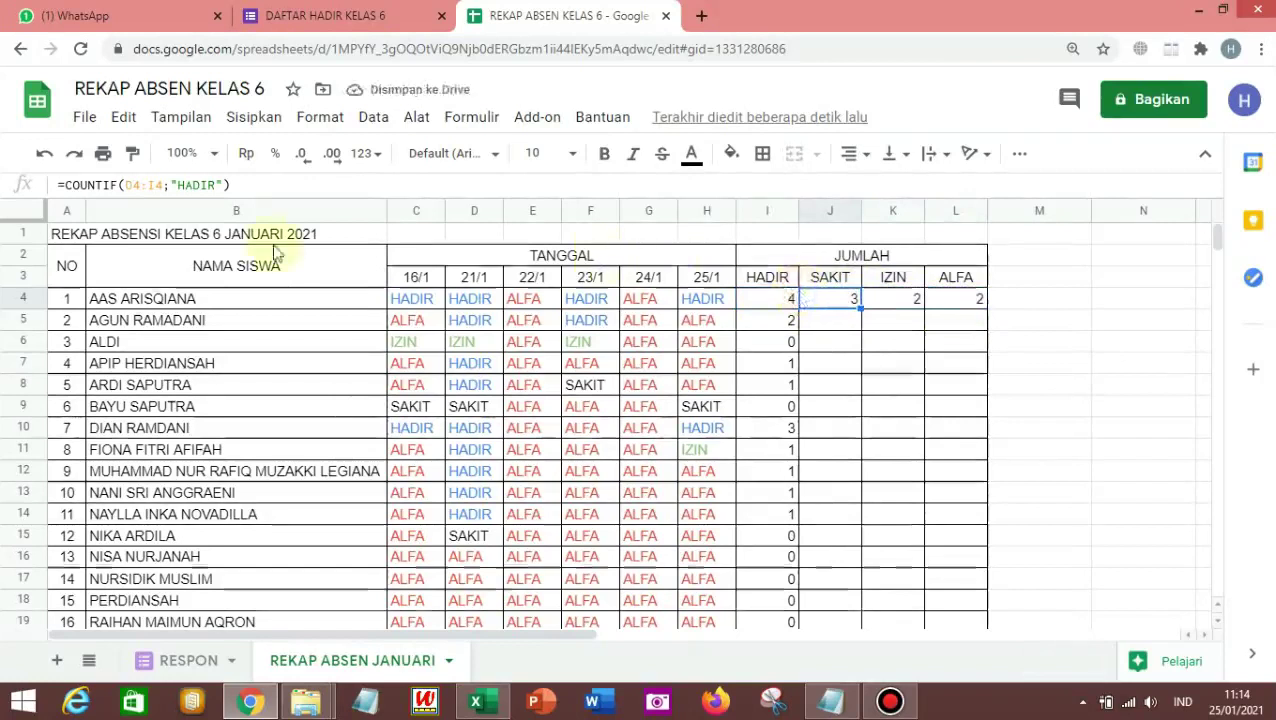
click(218, 184)
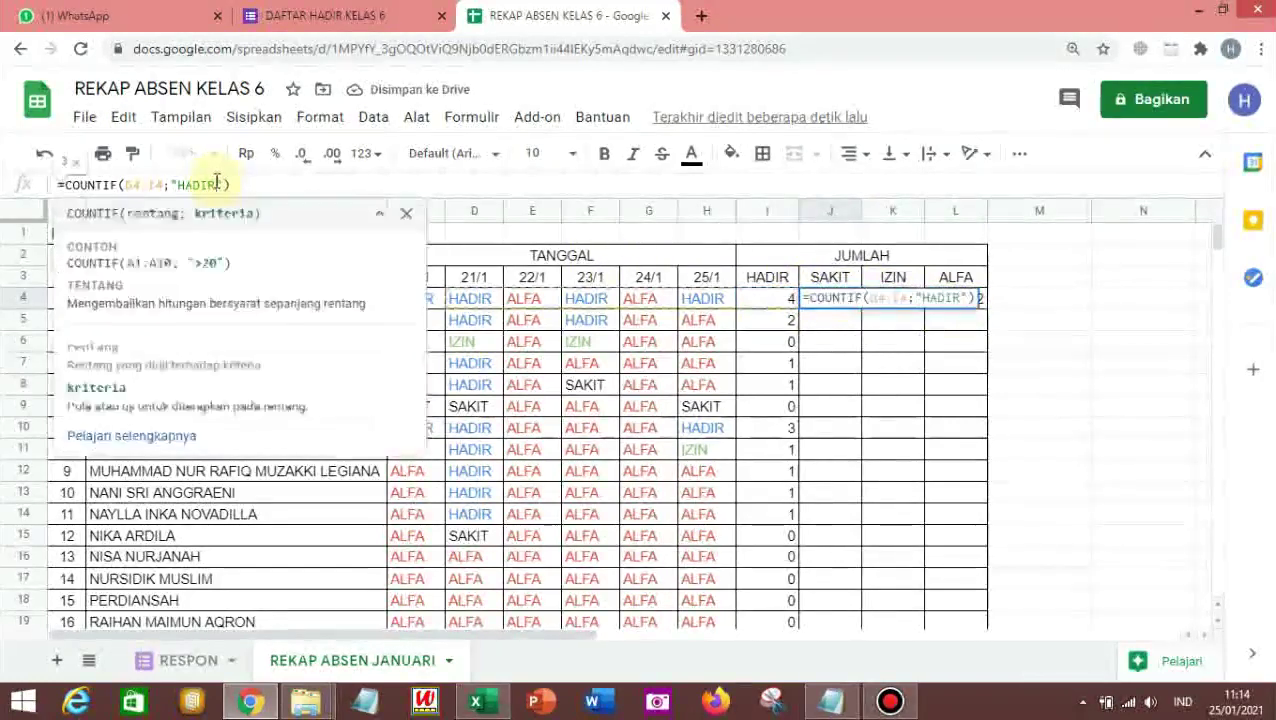
key(BackSpace)
key(BackSpace)
key(BackSpace)
text(SAKIT)
key(Return)
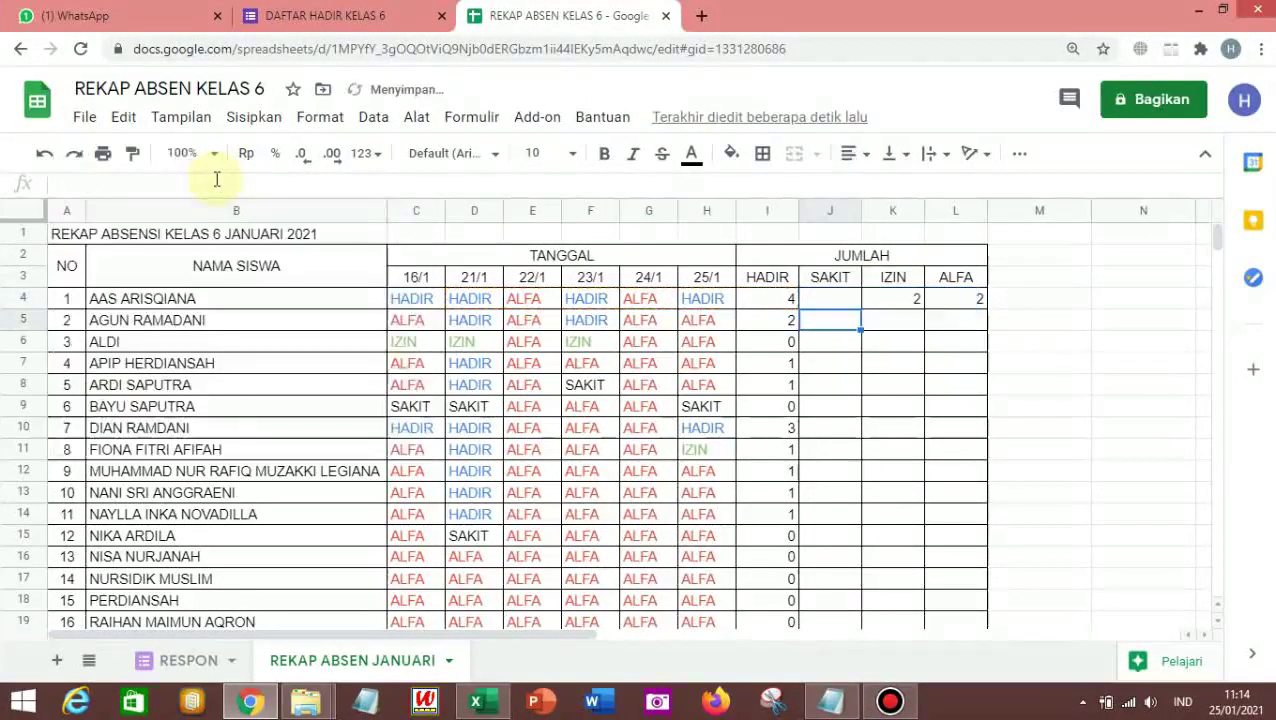
Change the COUNTIF criterion in K4 to "IZIN".
click(906, 298)
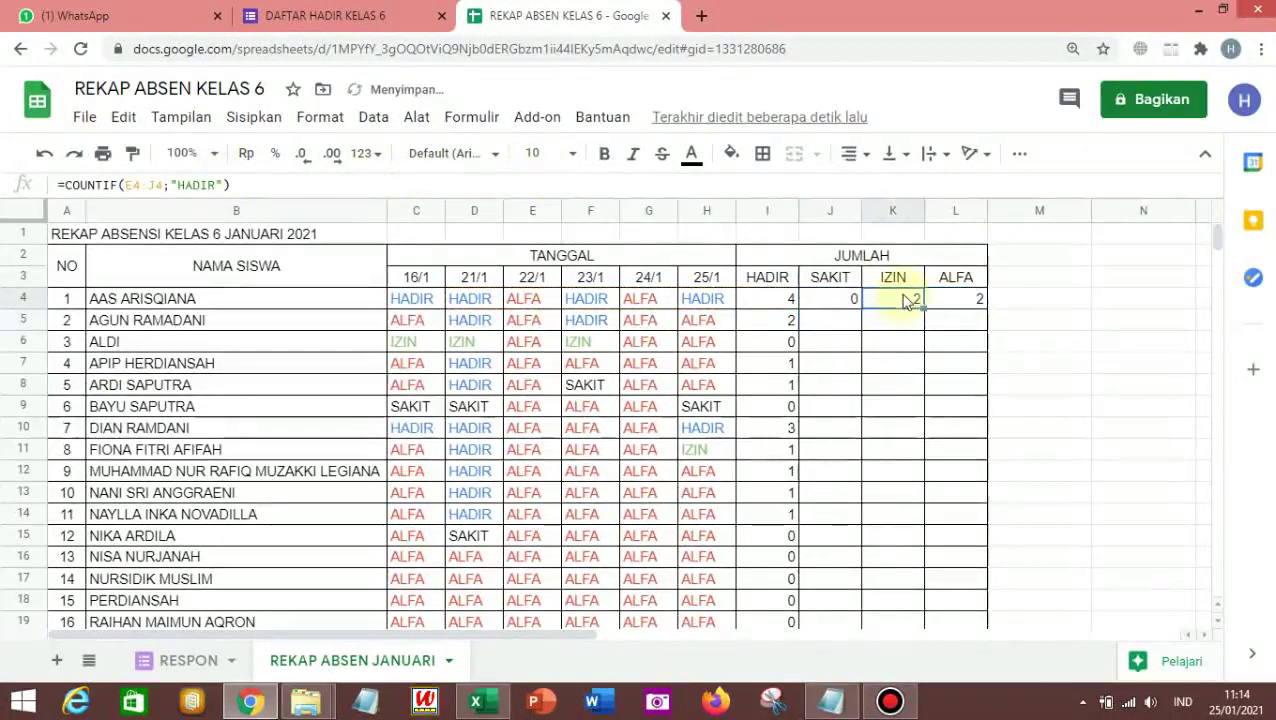
click(217, 181)
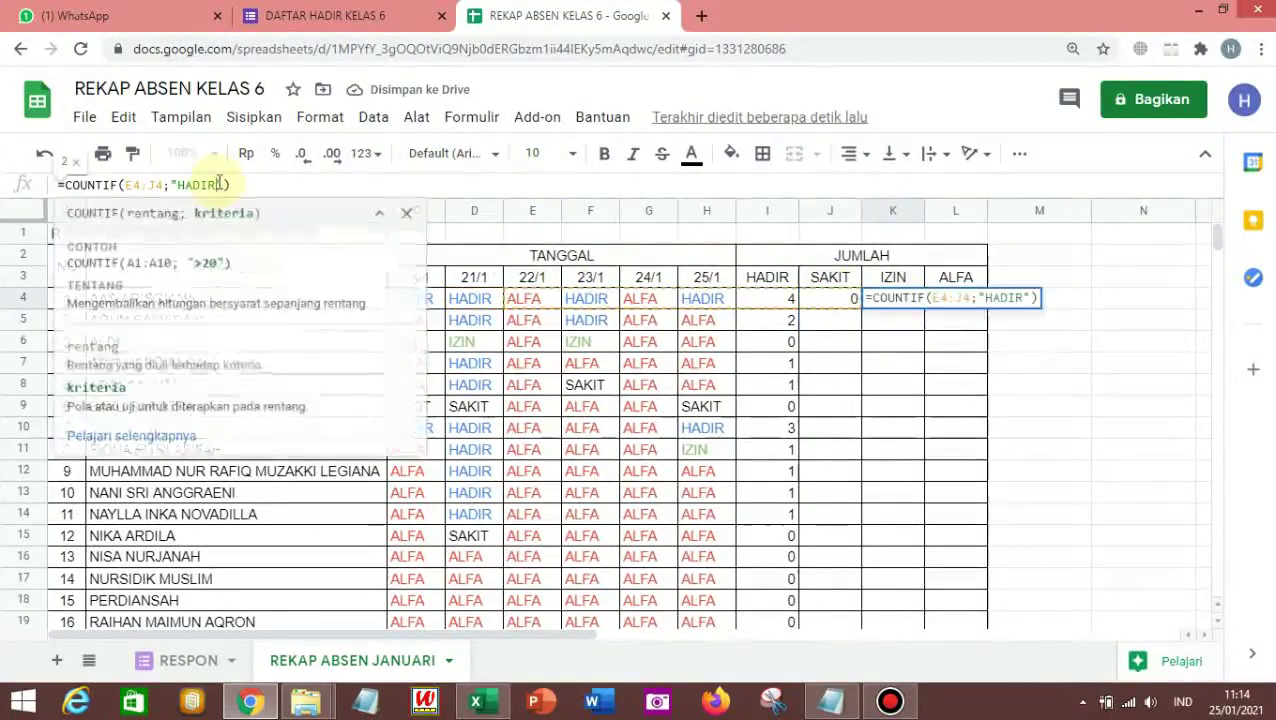
key(BackSpace)
key(BackSpace)
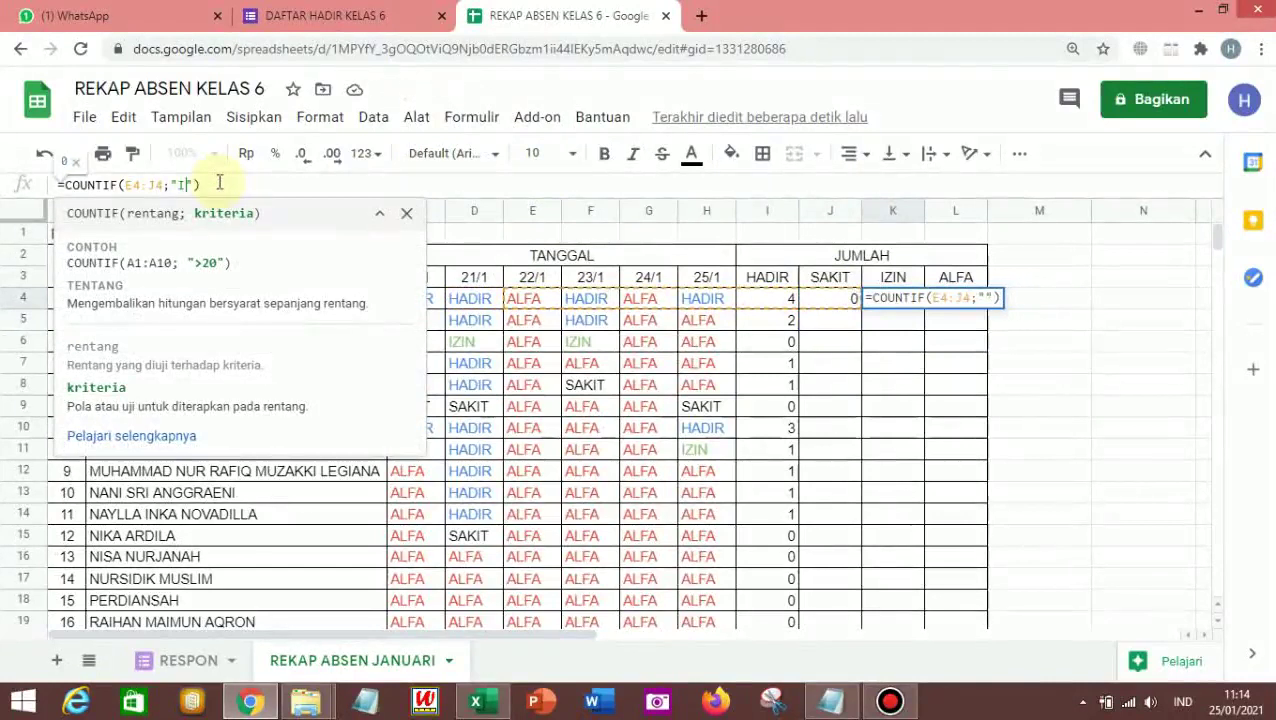
key(Return)
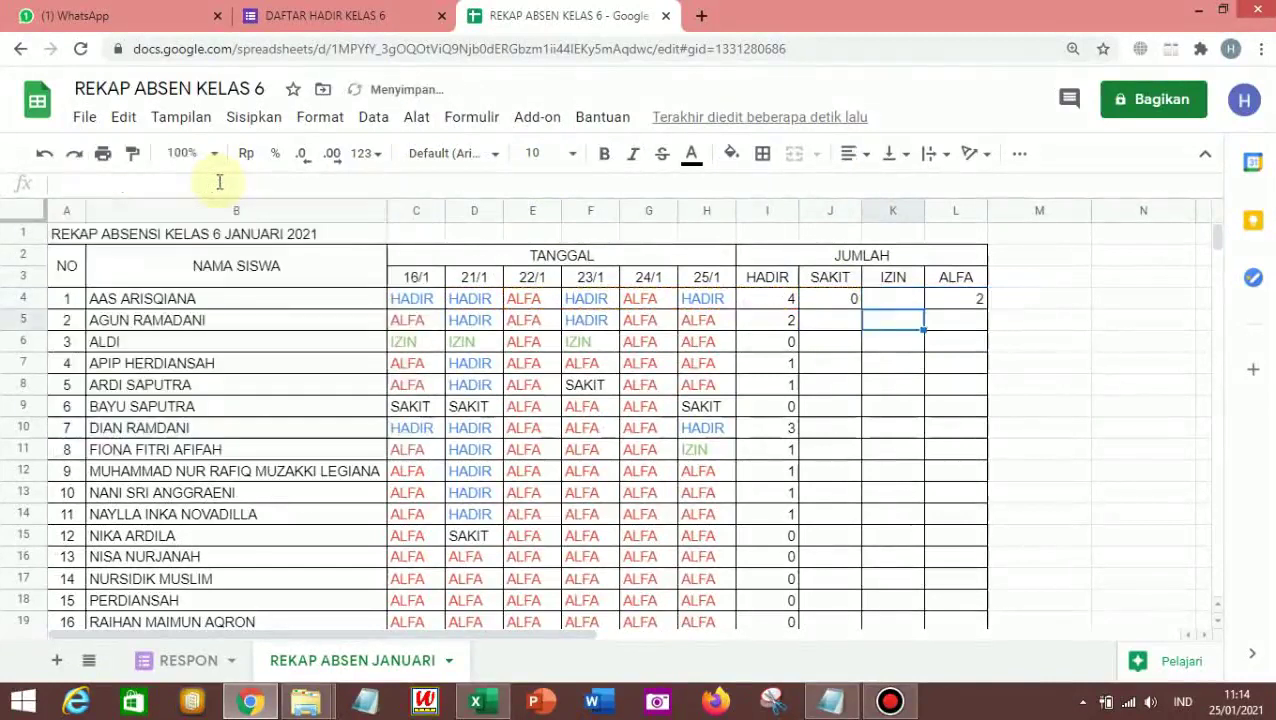
Change the COUNTIF criterion in L4 to "ALFA".
click(968, 298)
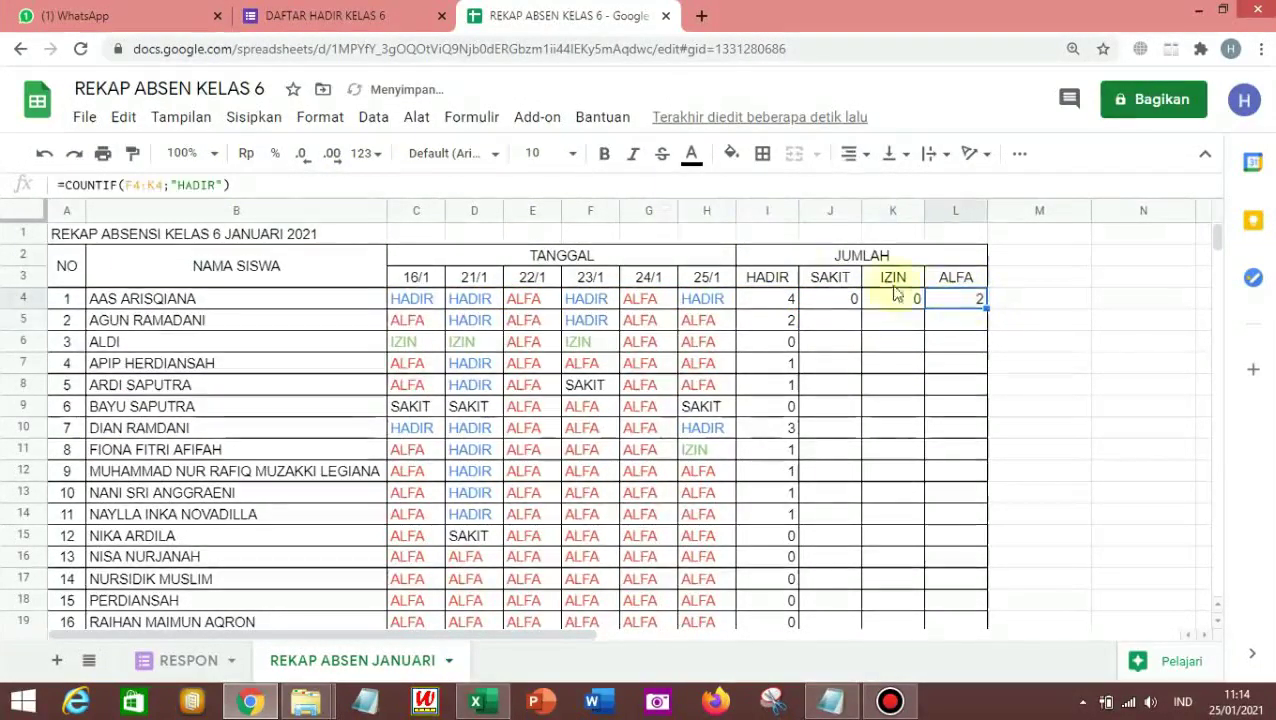
click(218, 185)
key(BackSpace)
key(BackSpace)
key(BackSpace)
key(BackSpace)
key(BackSpace)
text(A)
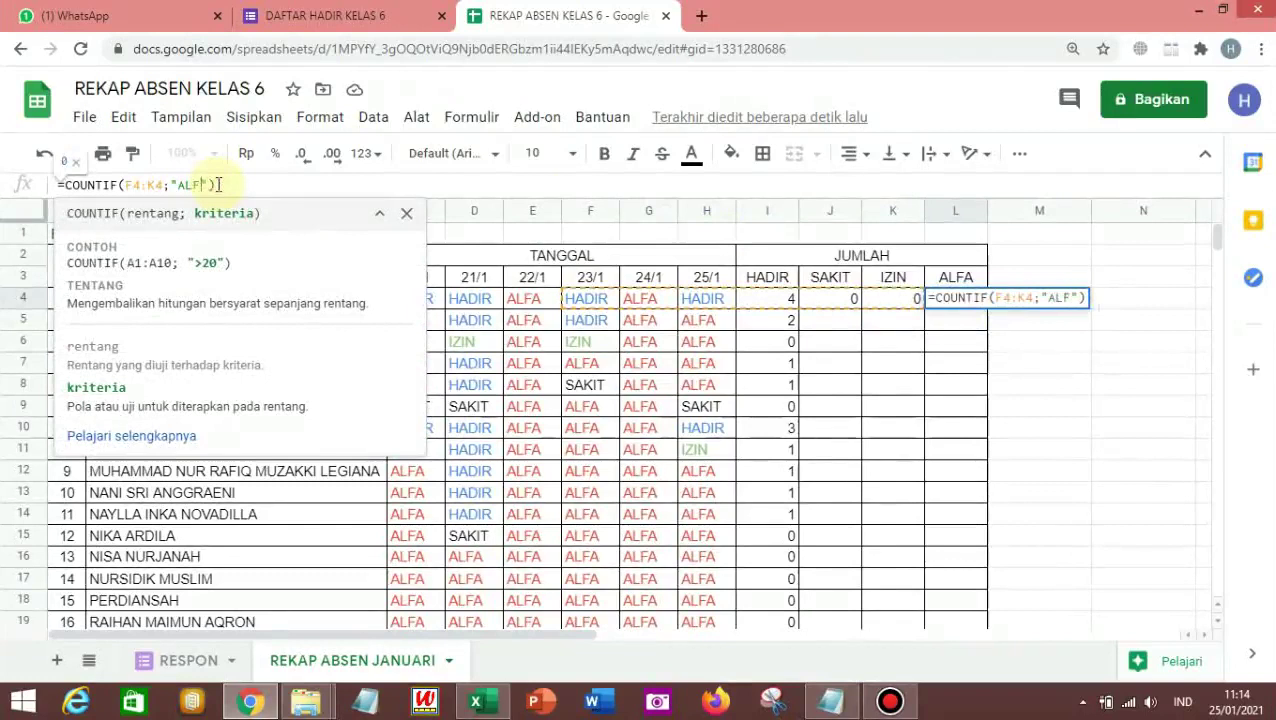
text(LF)
key(Return)
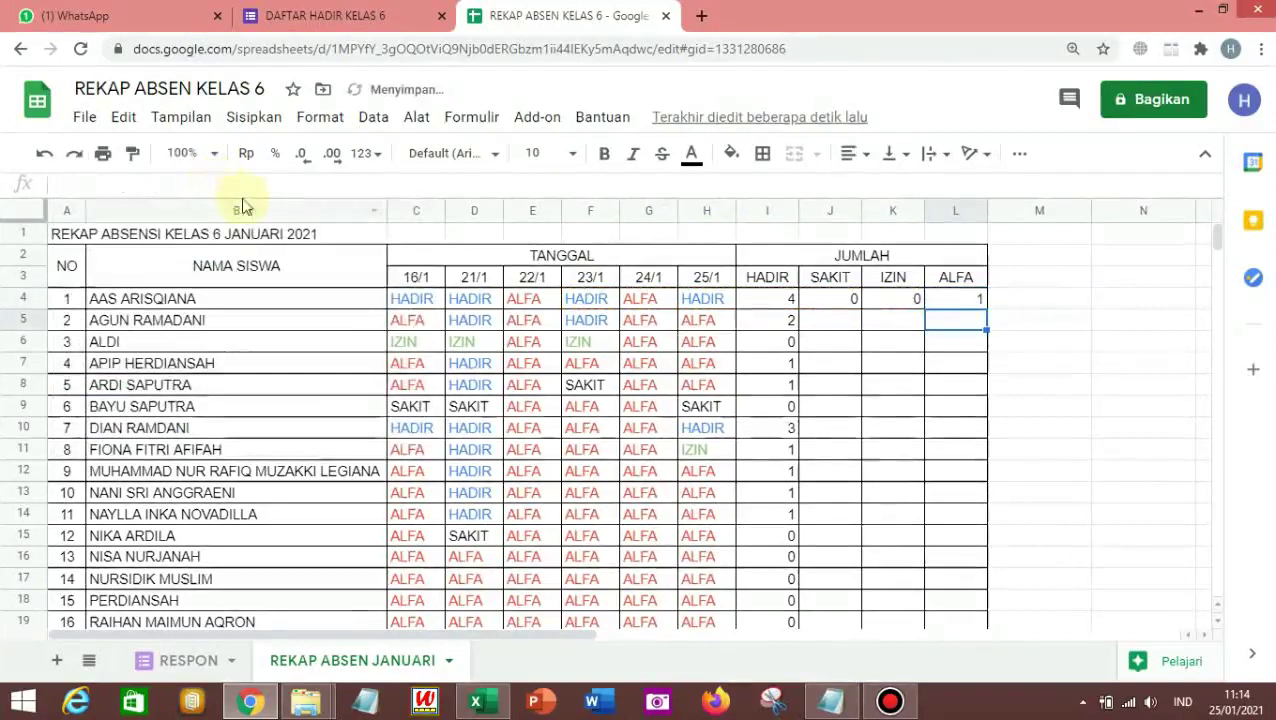
Fill the SAKIT formula in J4 and the IZIN formula in K4 down to row 23.
click(845, 302)
drag(857, 306, 854, 535)
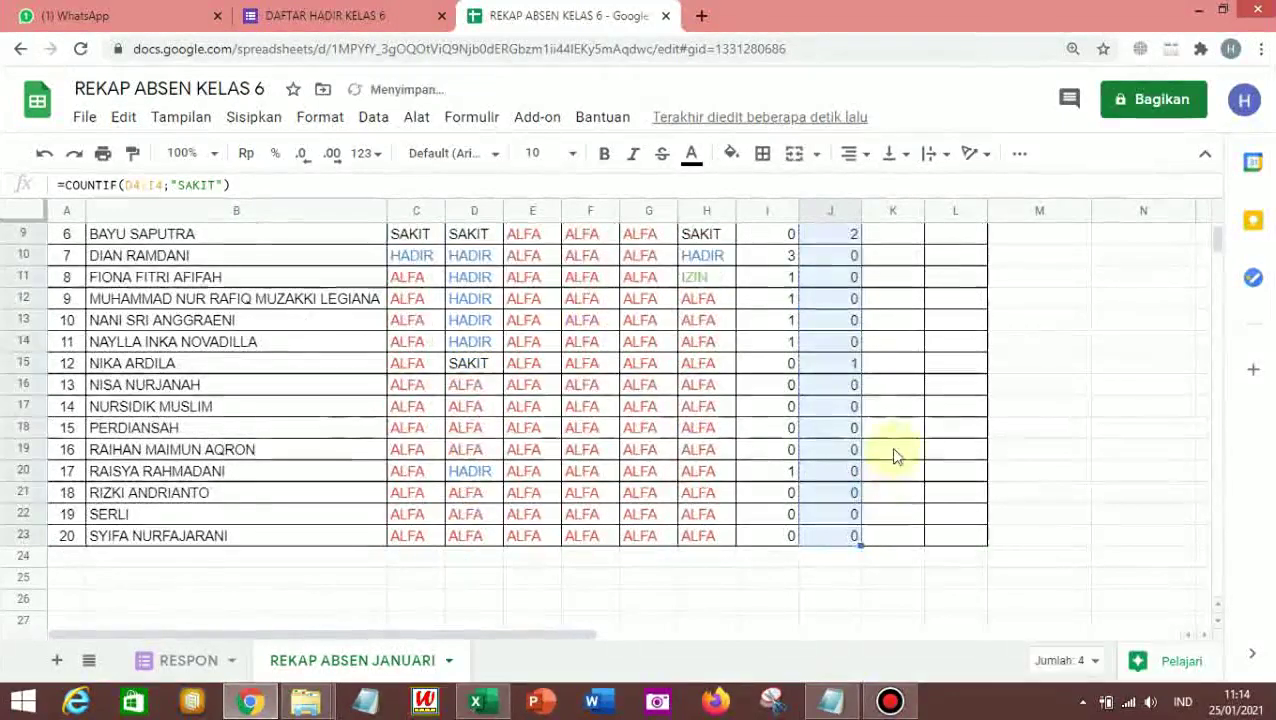
scroll(891, 400, up, 3)
click(889, 282)
drag(924, 287, 915, 566)
scroll(953, 352, up, 3)
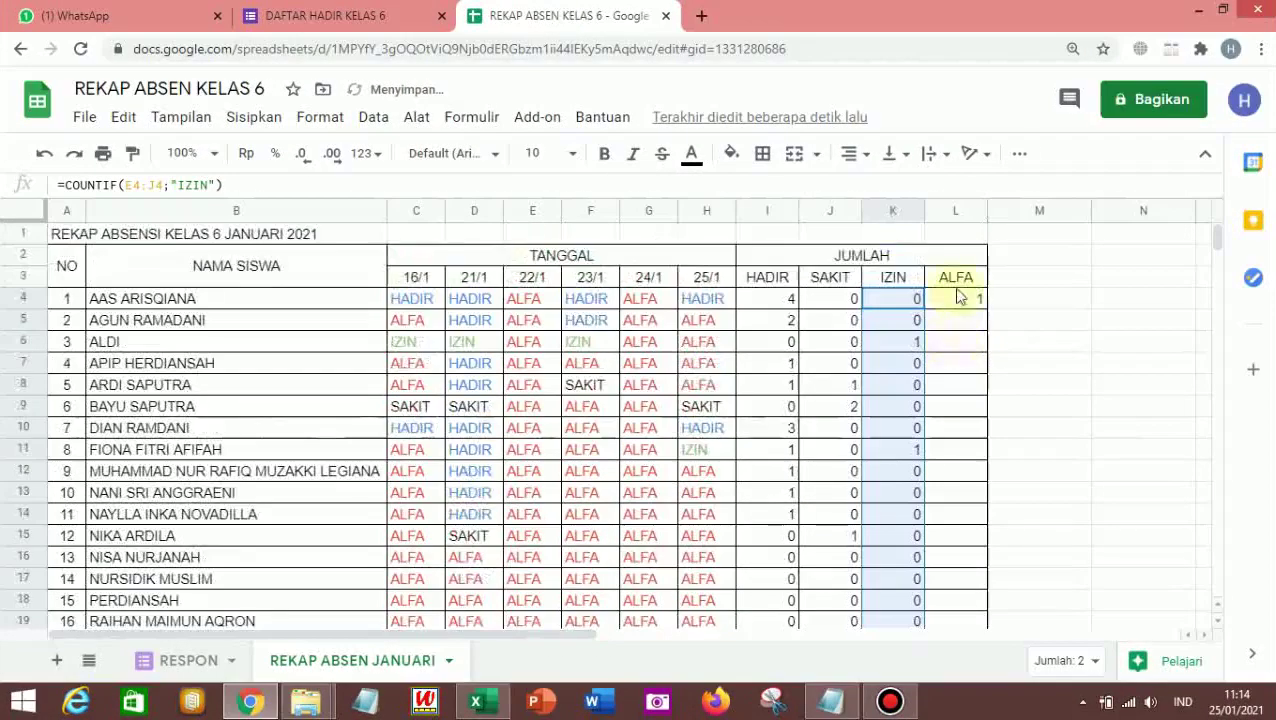
Fill the ALFA formula in L4 down to row 23.
click(957, 284)
click(970, 299)
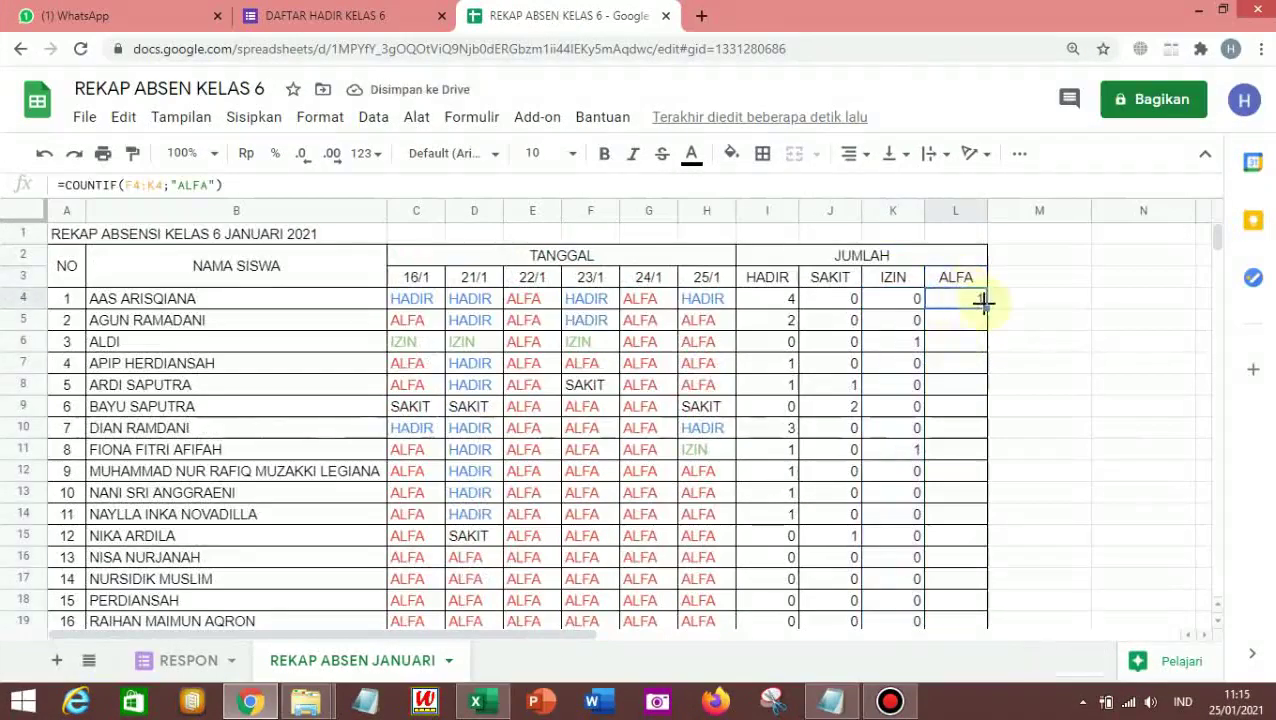
drag(986, 309, 977, 622)
scroll(960, 370, down, 4)
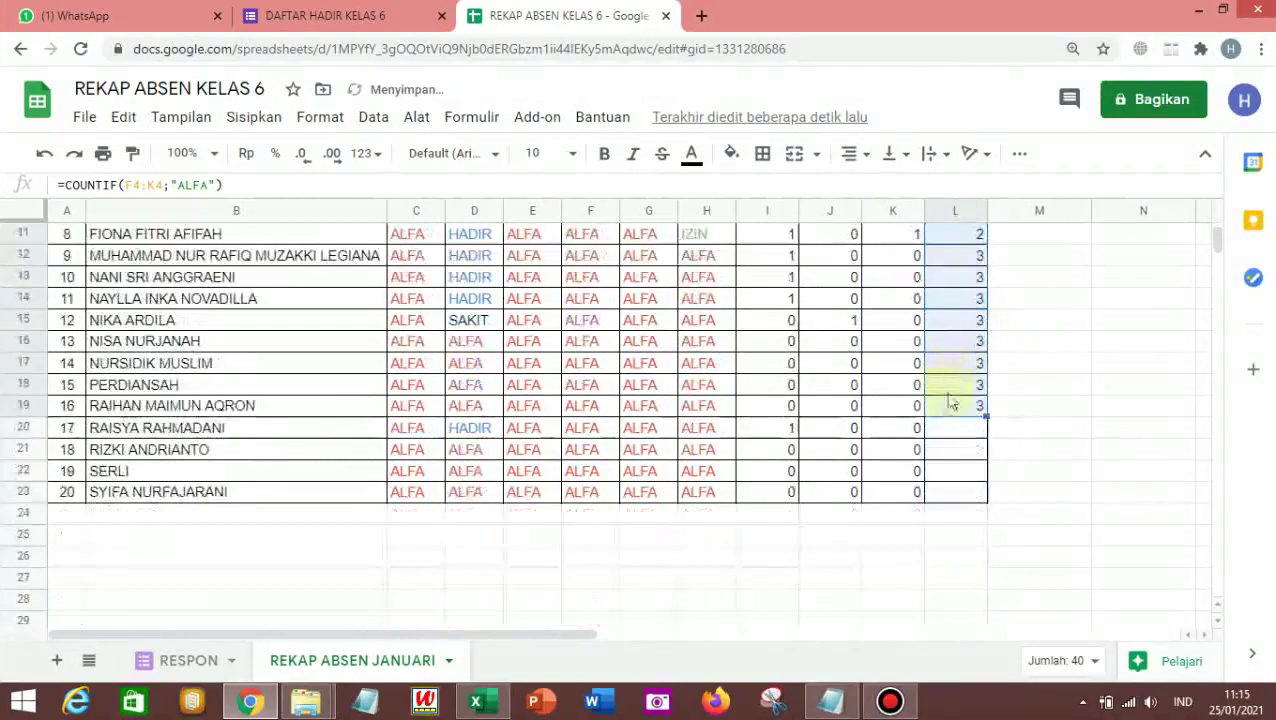
drag(984, 414, 974, 501)
scroll(829, 495, down, 3)
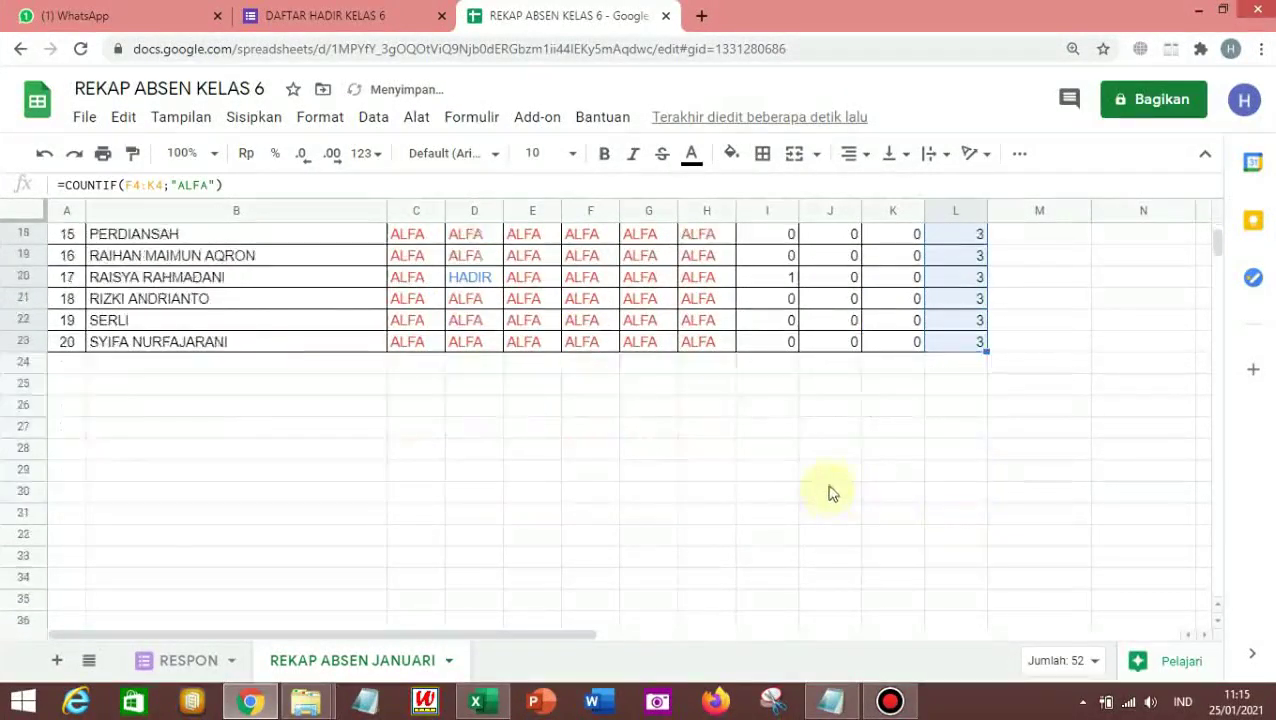
scroll(829, 495, up, 5)
scroll(858, 450, up, 2)
click(1011, 362)
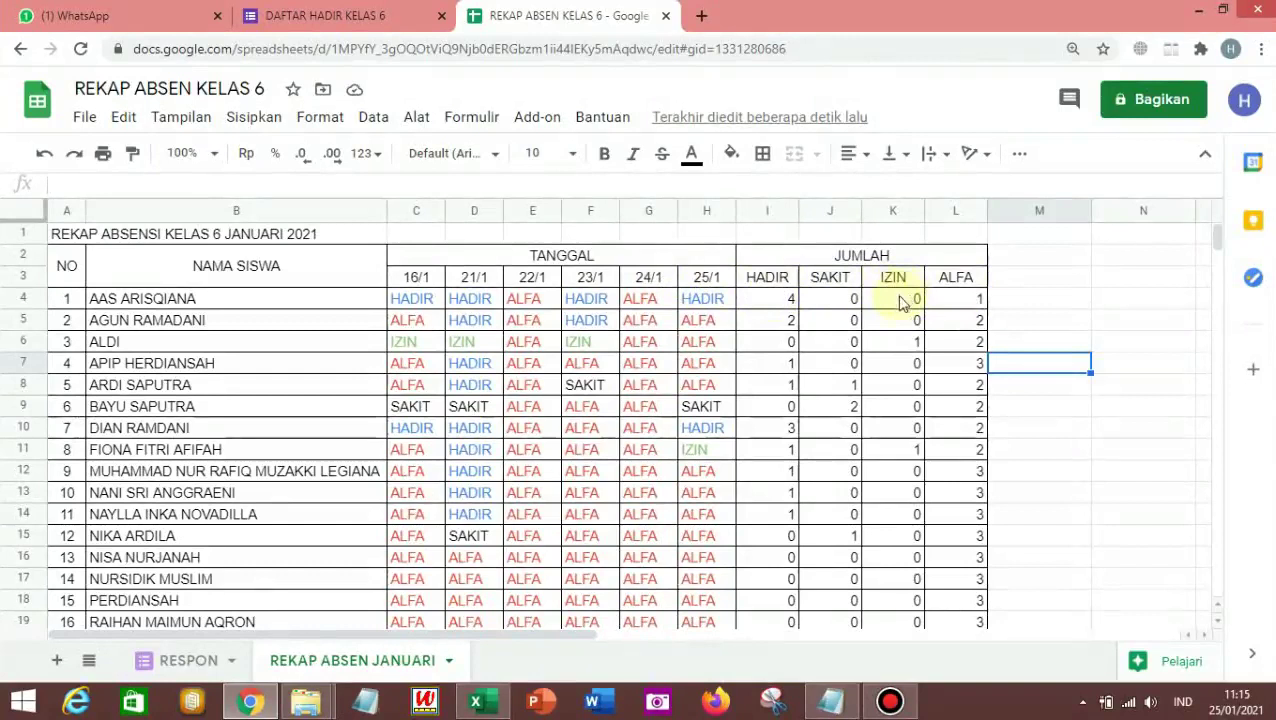
Download the spreadsheet as a Microsoft Excel (.xlsx) file.
click(309, 302)
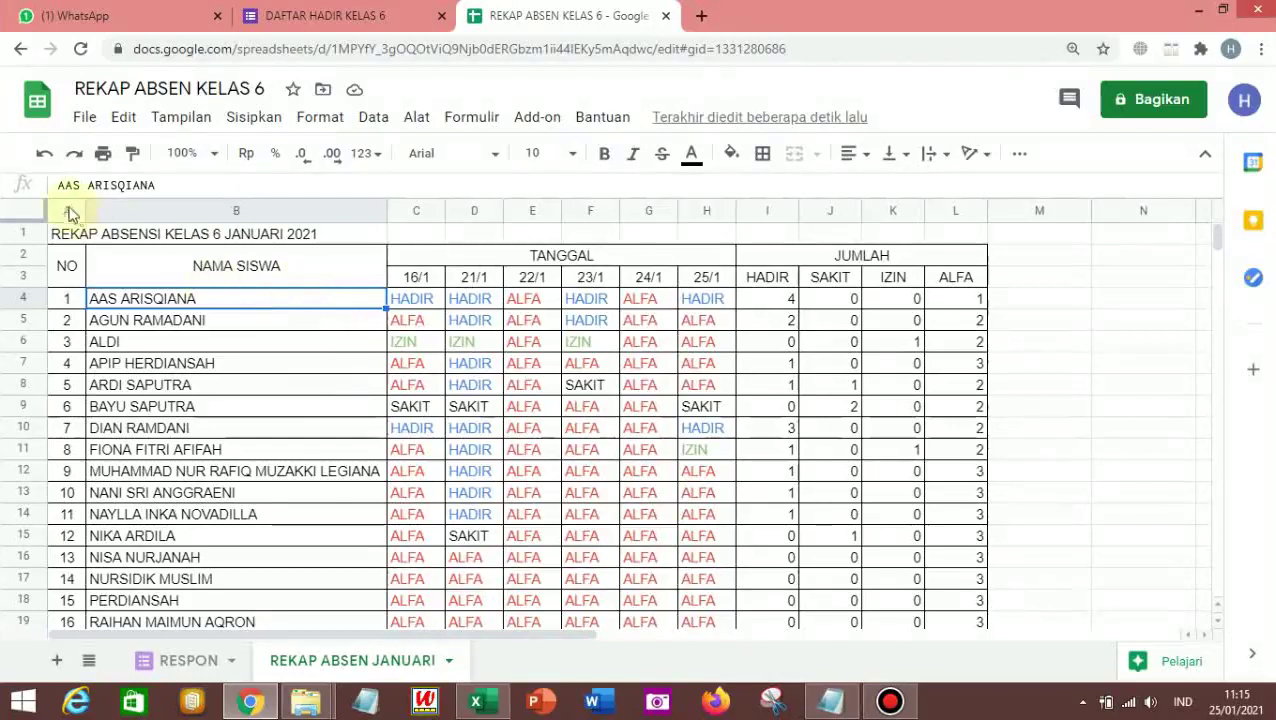
click(84, 118)
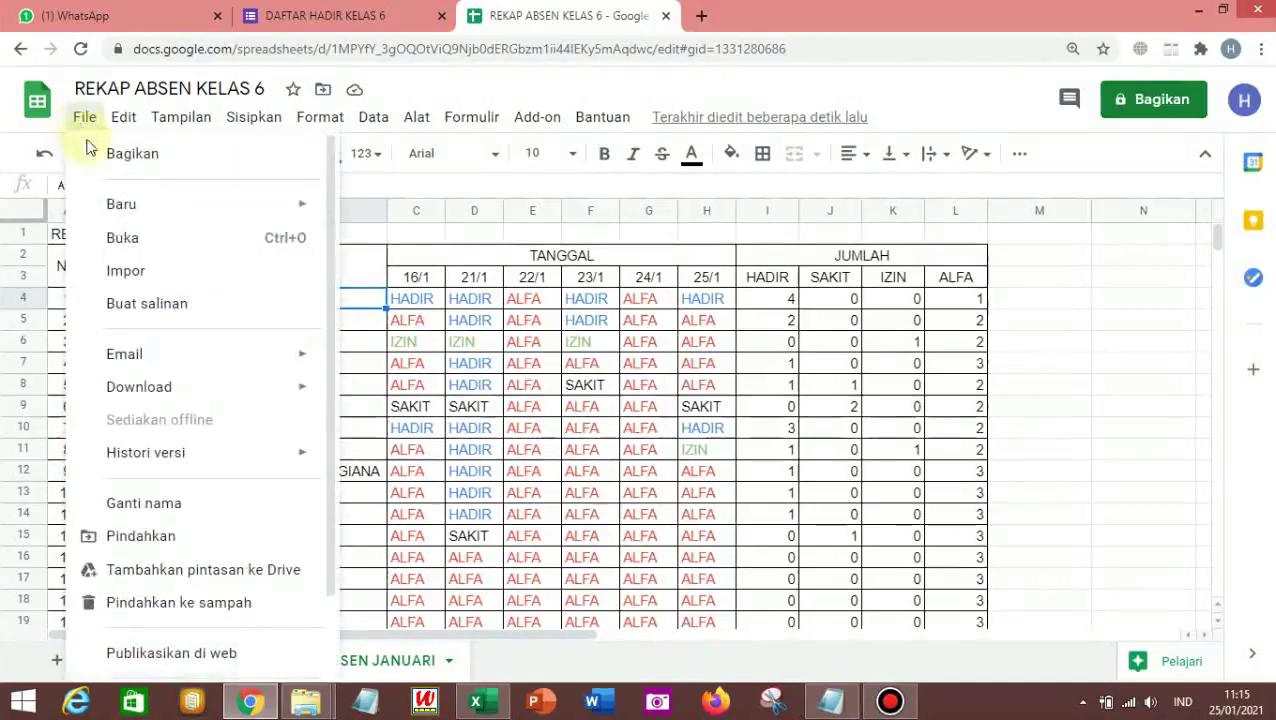
mouse_move(151, 390)
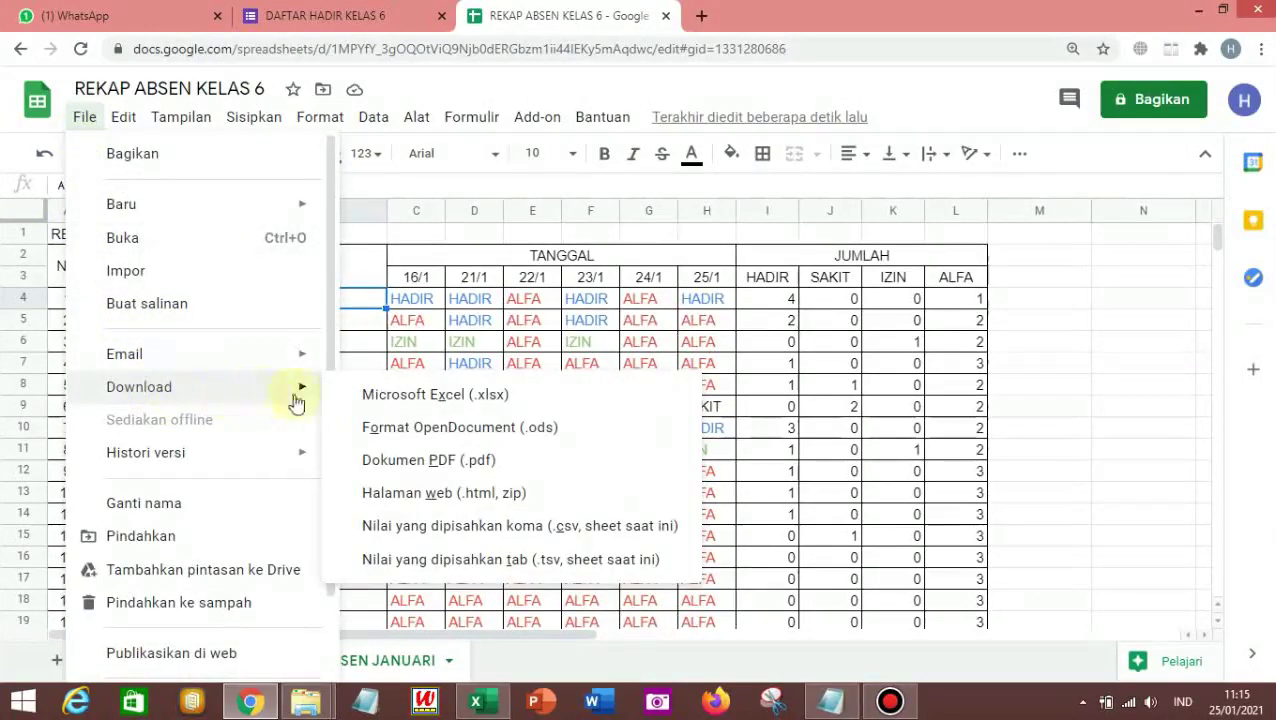
click(404, 398)
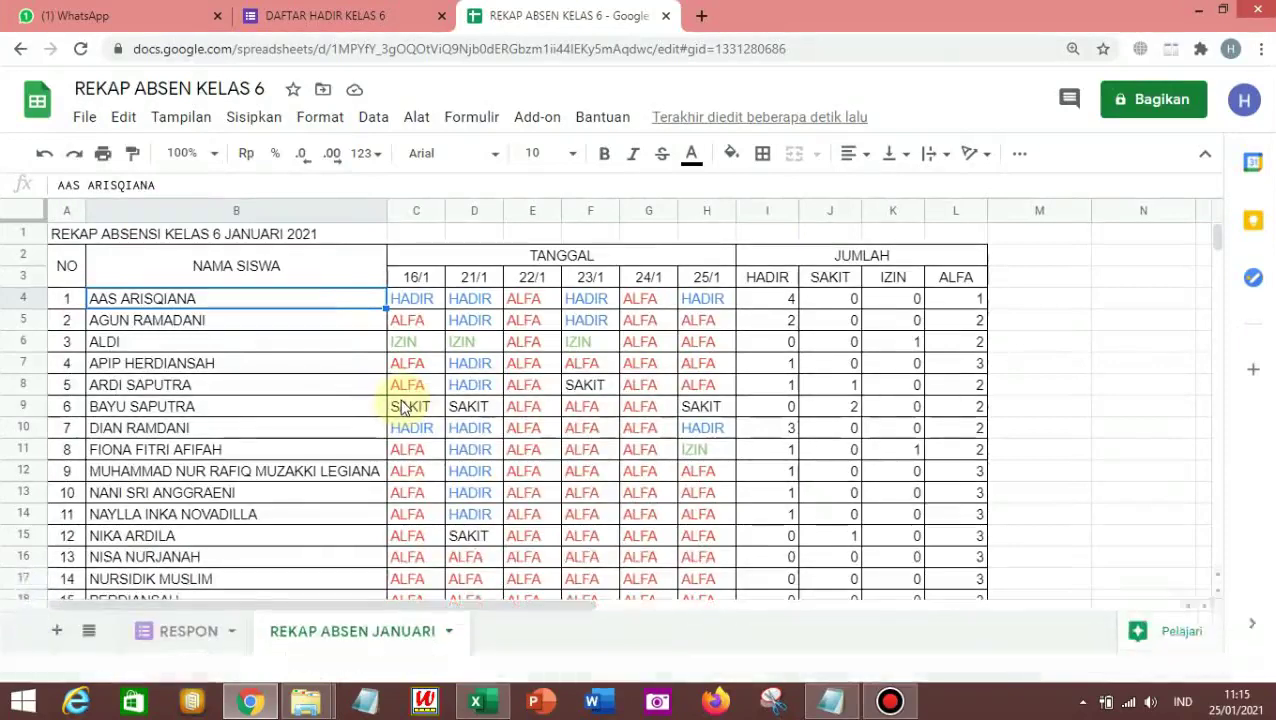
Switch to the downloaded REKAP ABSEN KELAS 6.xlsx in Excel, enable editing and review the REKAP ABSEN JANUARI sheet.
key(alt+Tab)
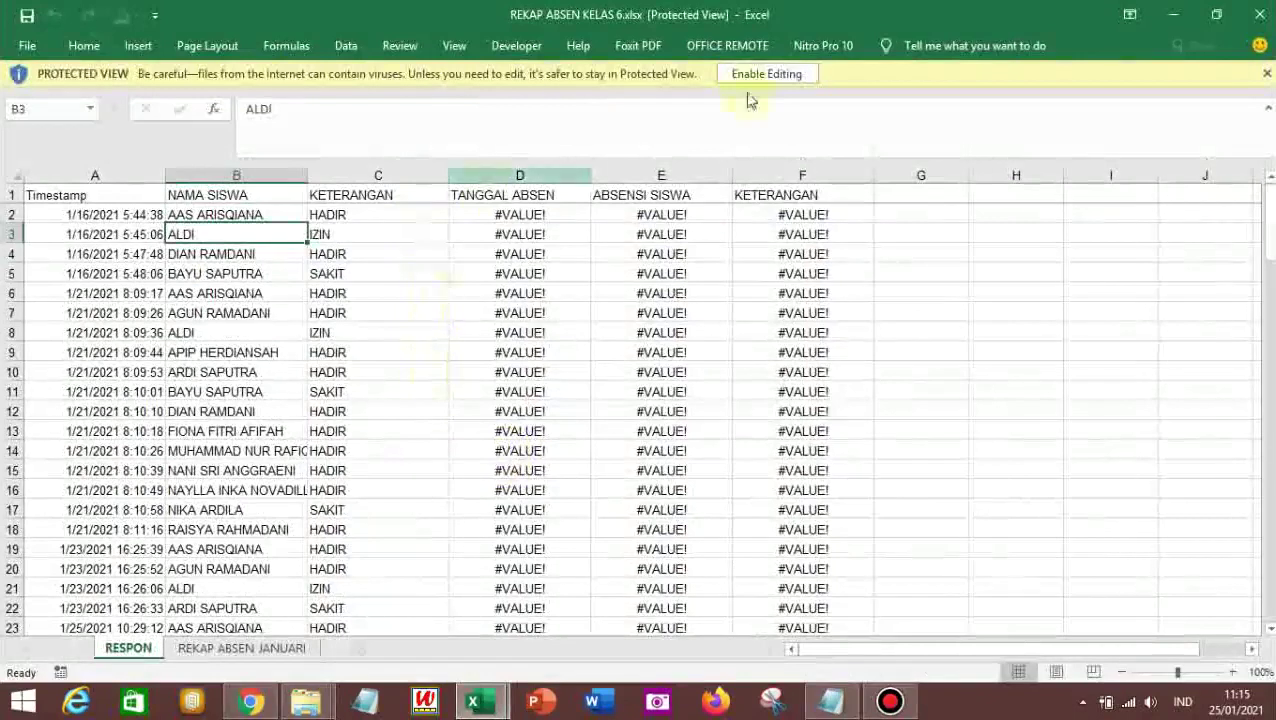
click(757, 80)
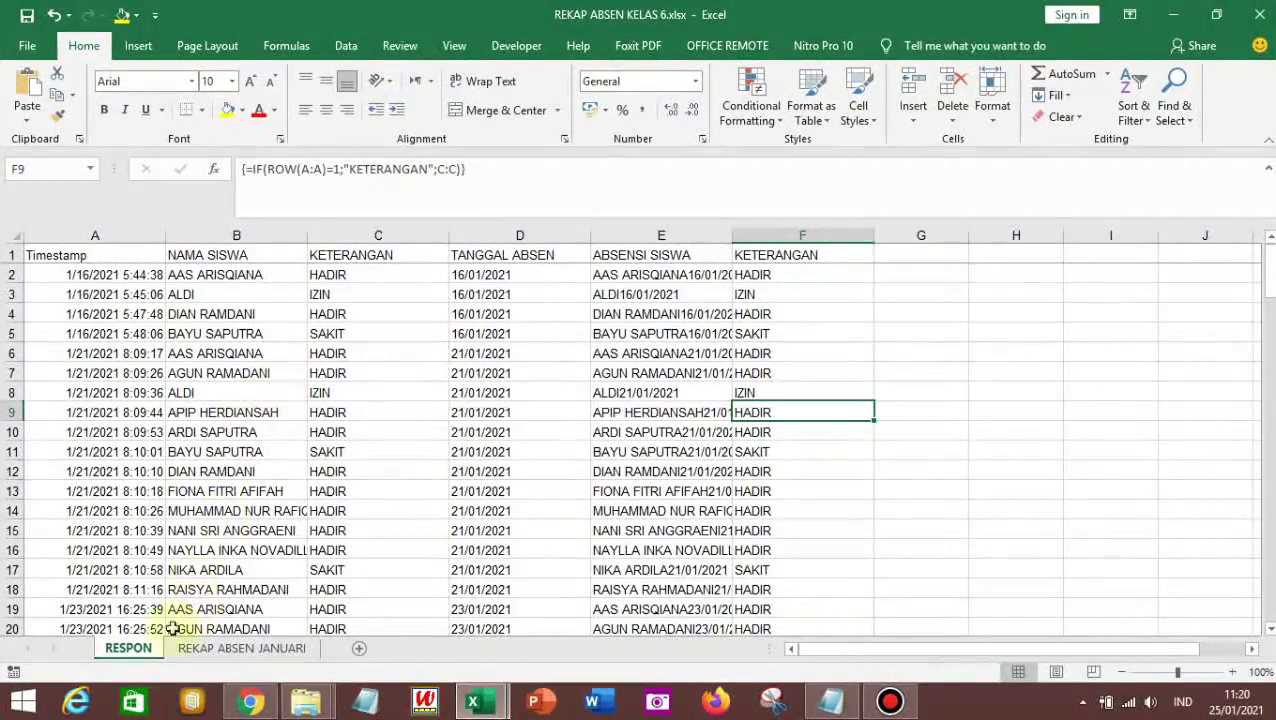
click(234, 652)
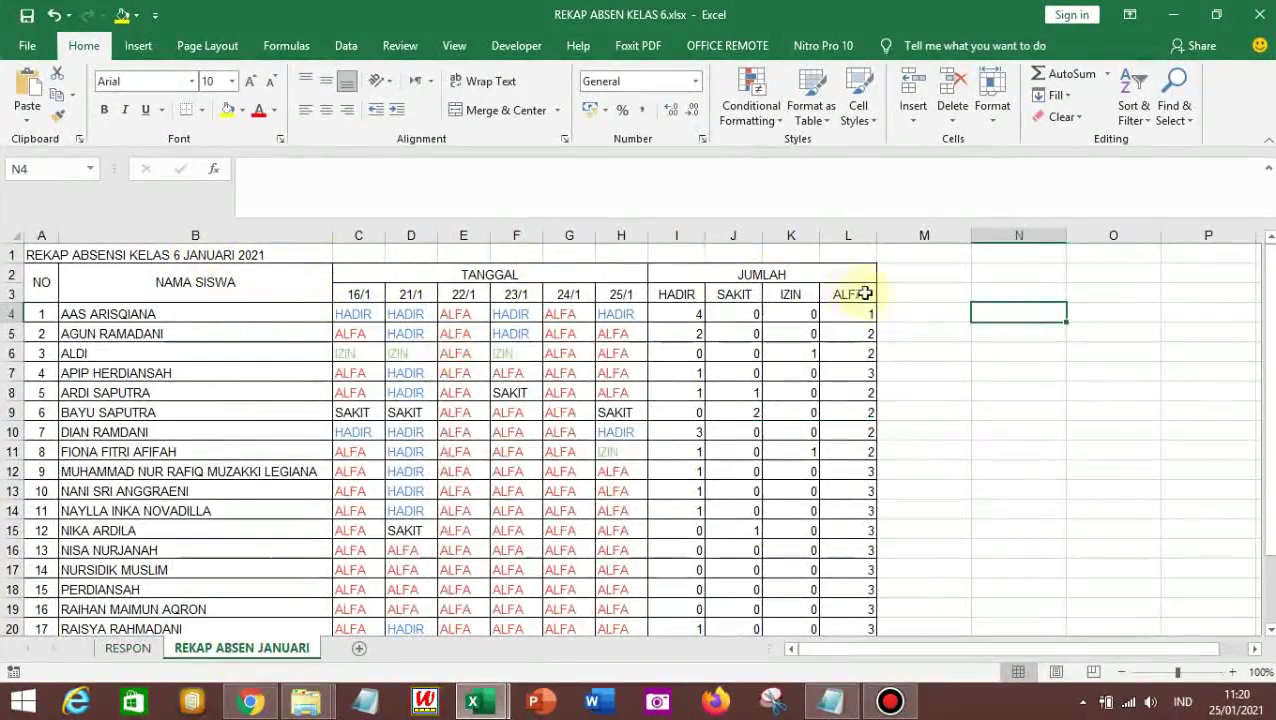
scroll(760, 459, down, 3)
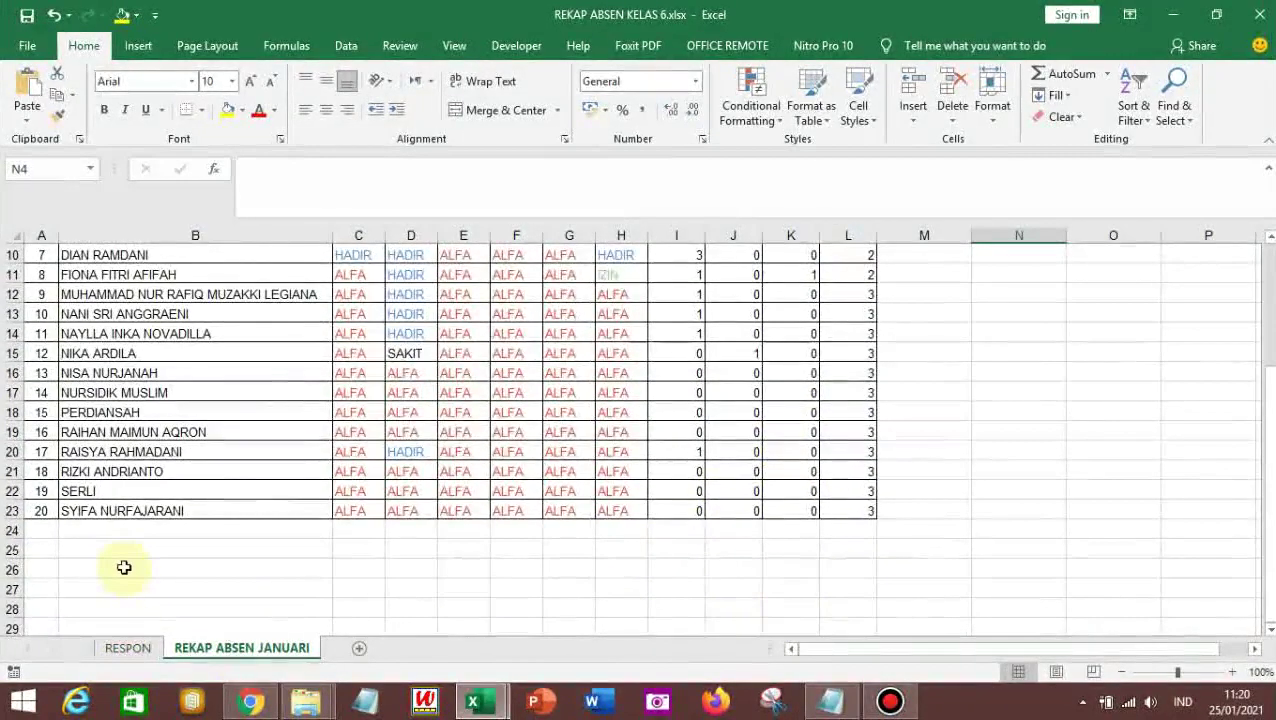
scroll(122, 566, up, 1)
scroll(122, 556, up, 3)
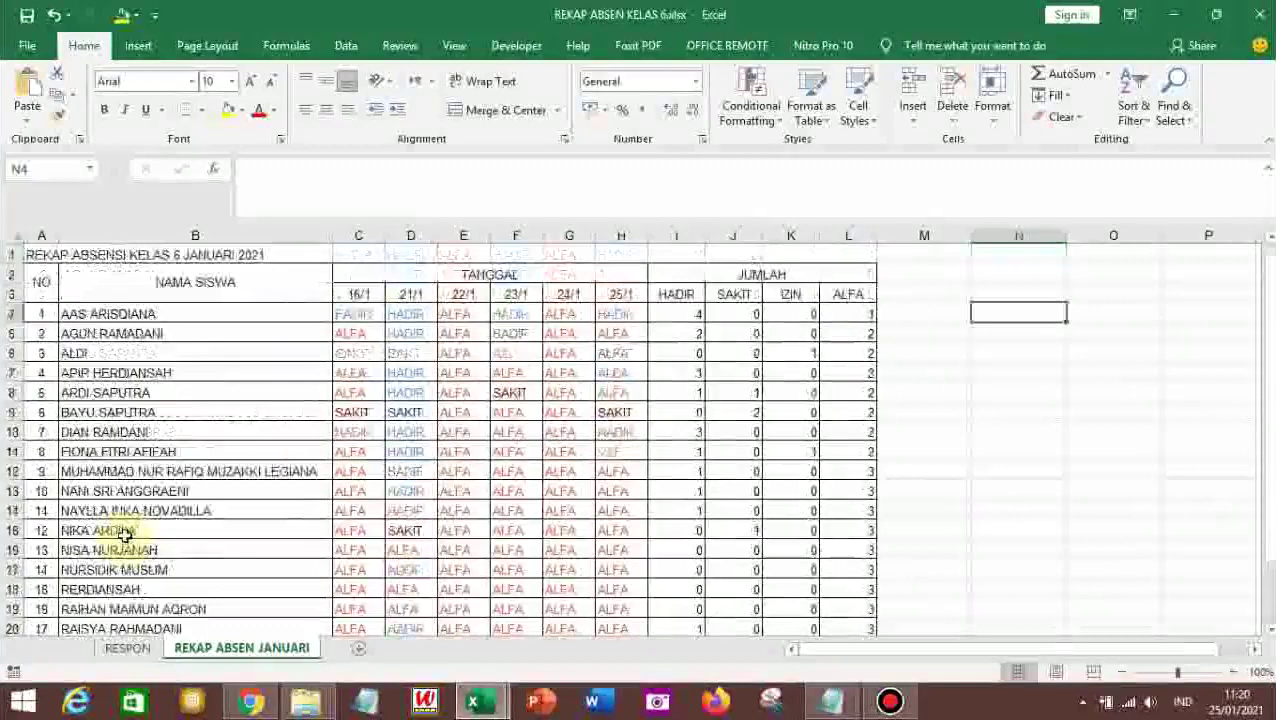